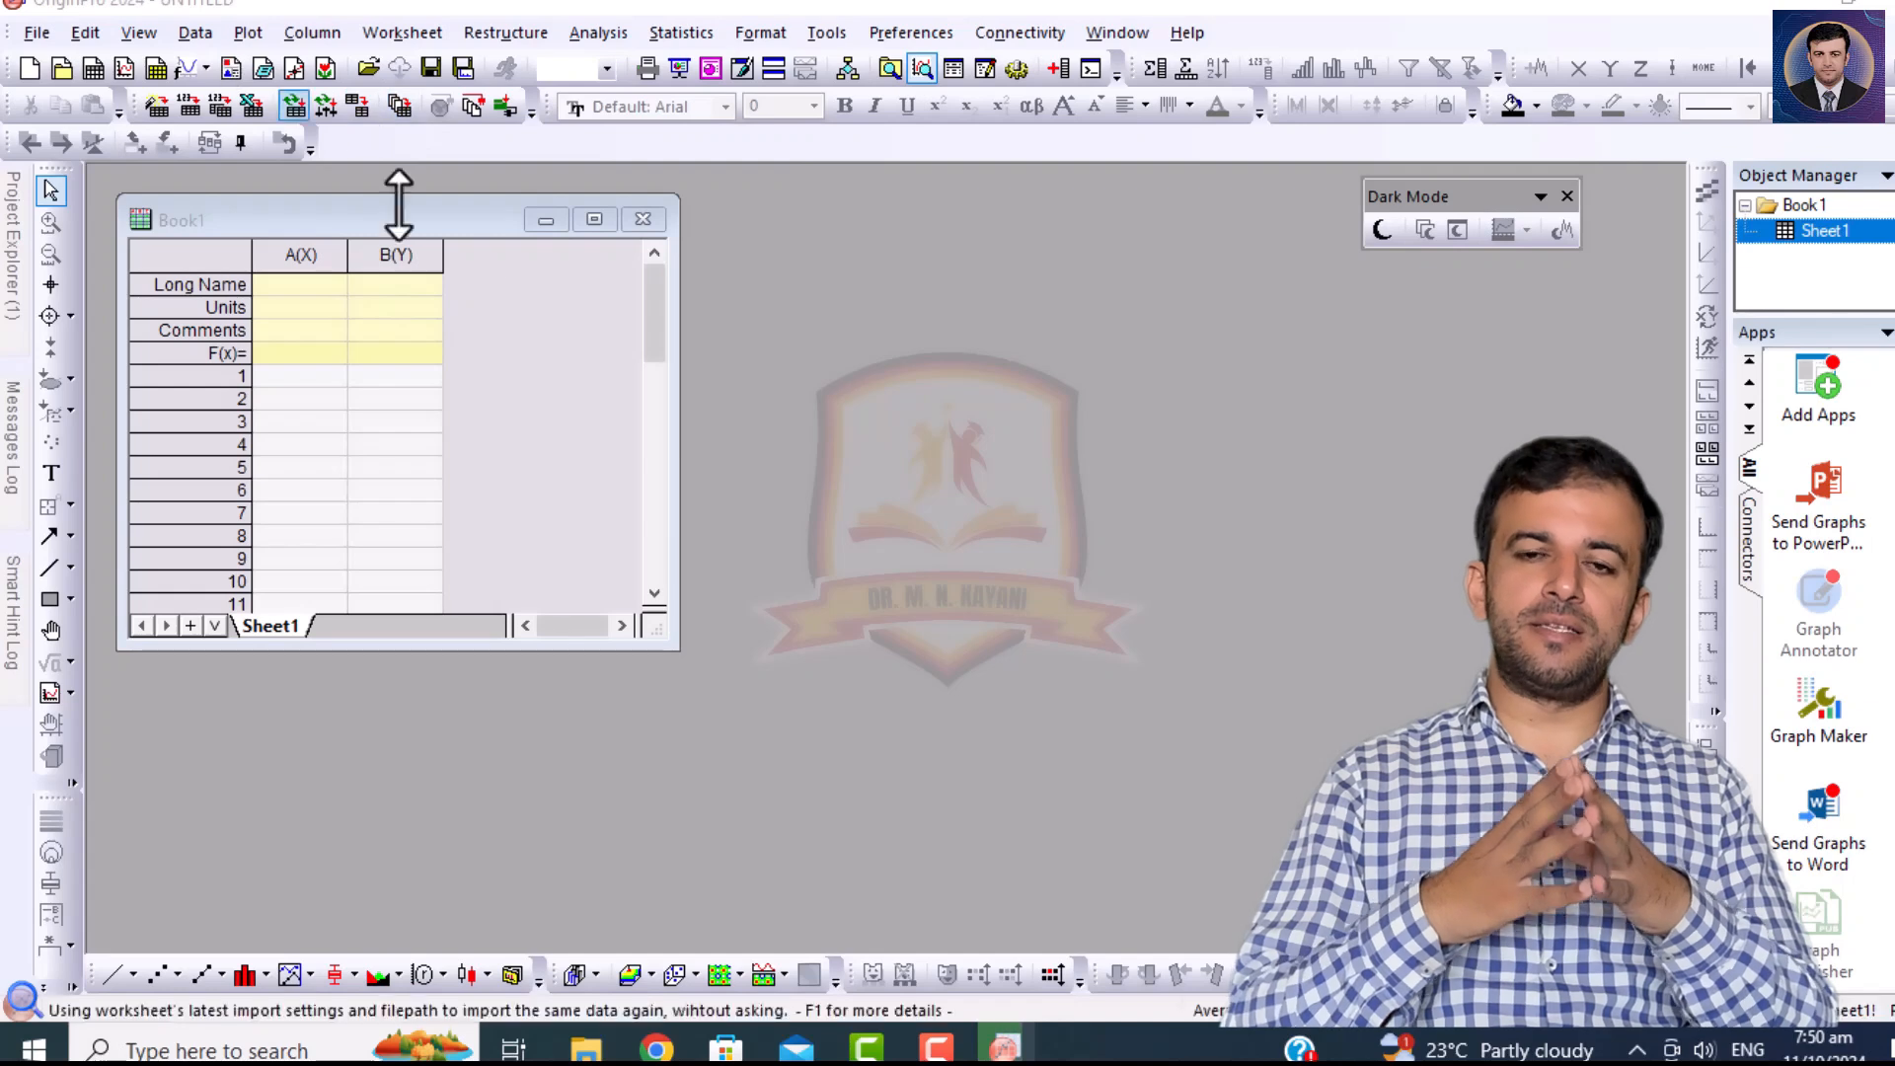
Maximize the empty workbook and import the ASCII file PH-V.ASC from the Desktop with the Import Wizard.
left_click(593, 220)
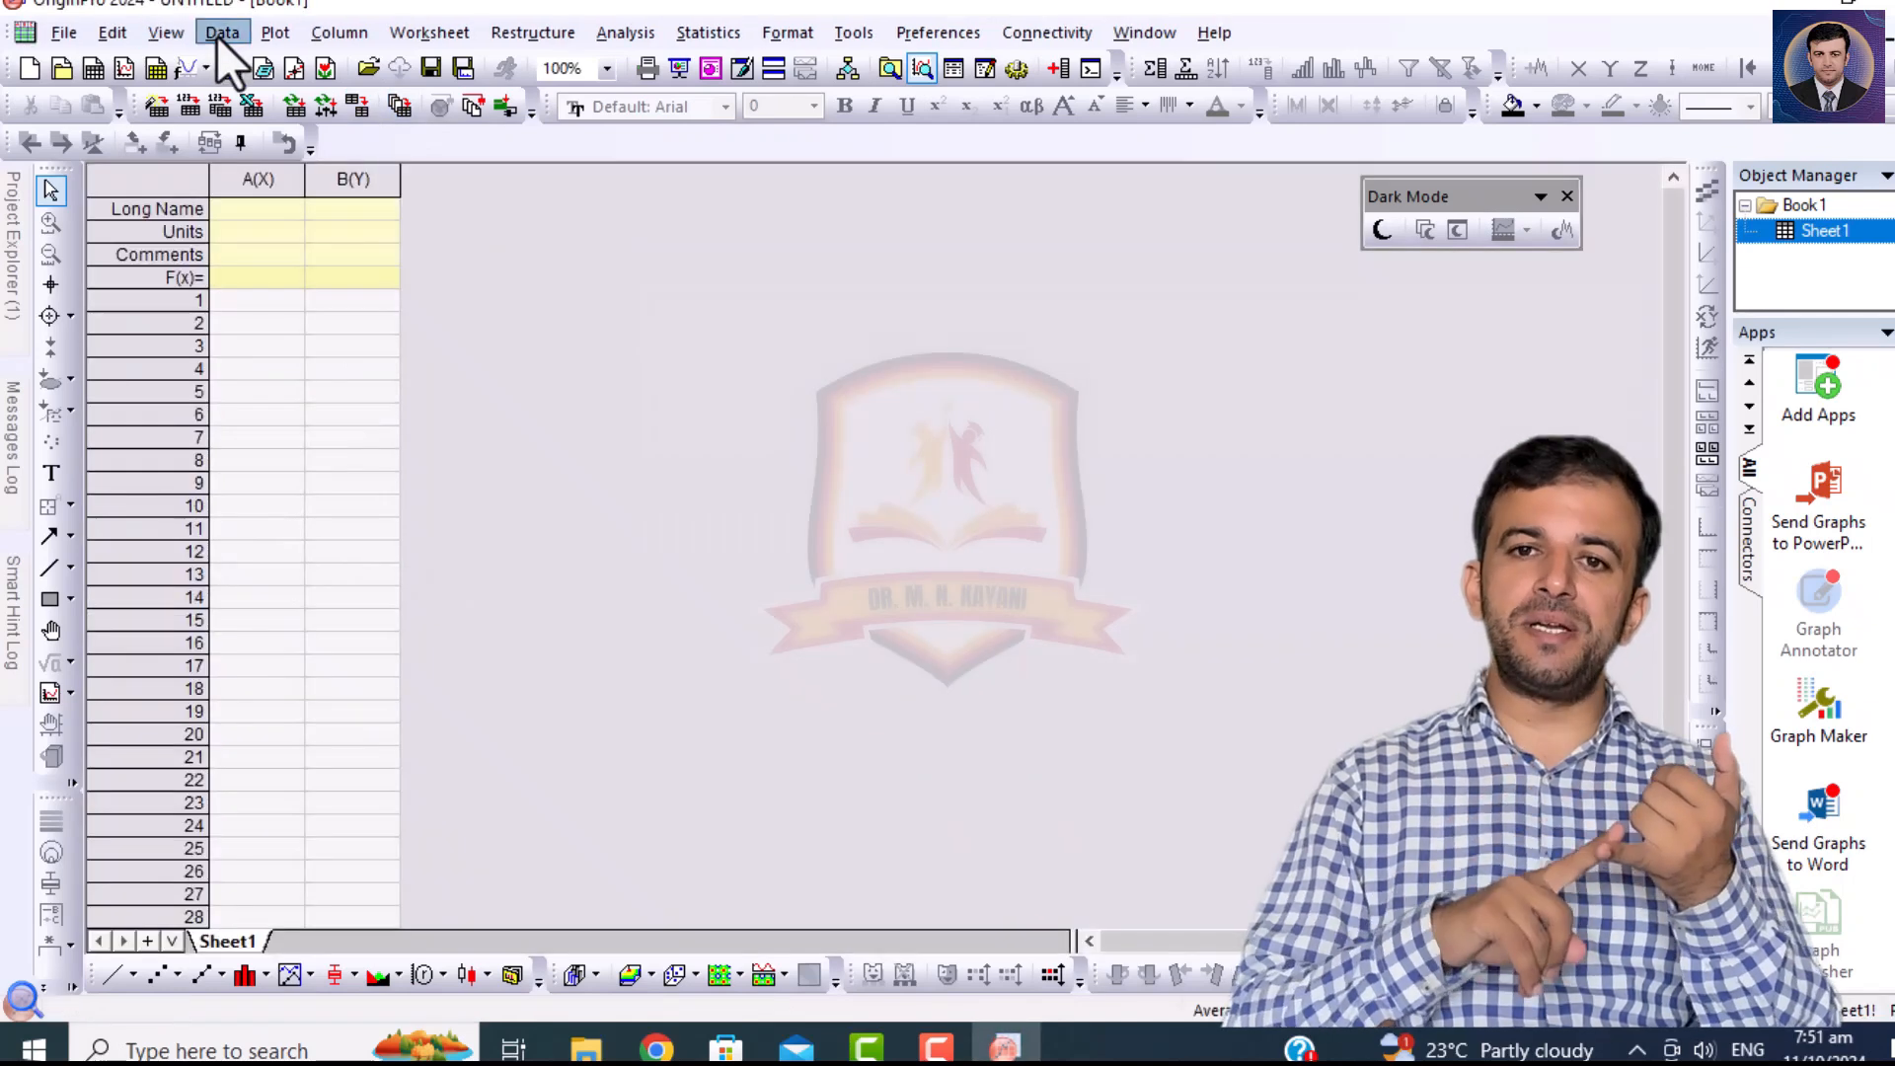
left_click(218, 33)
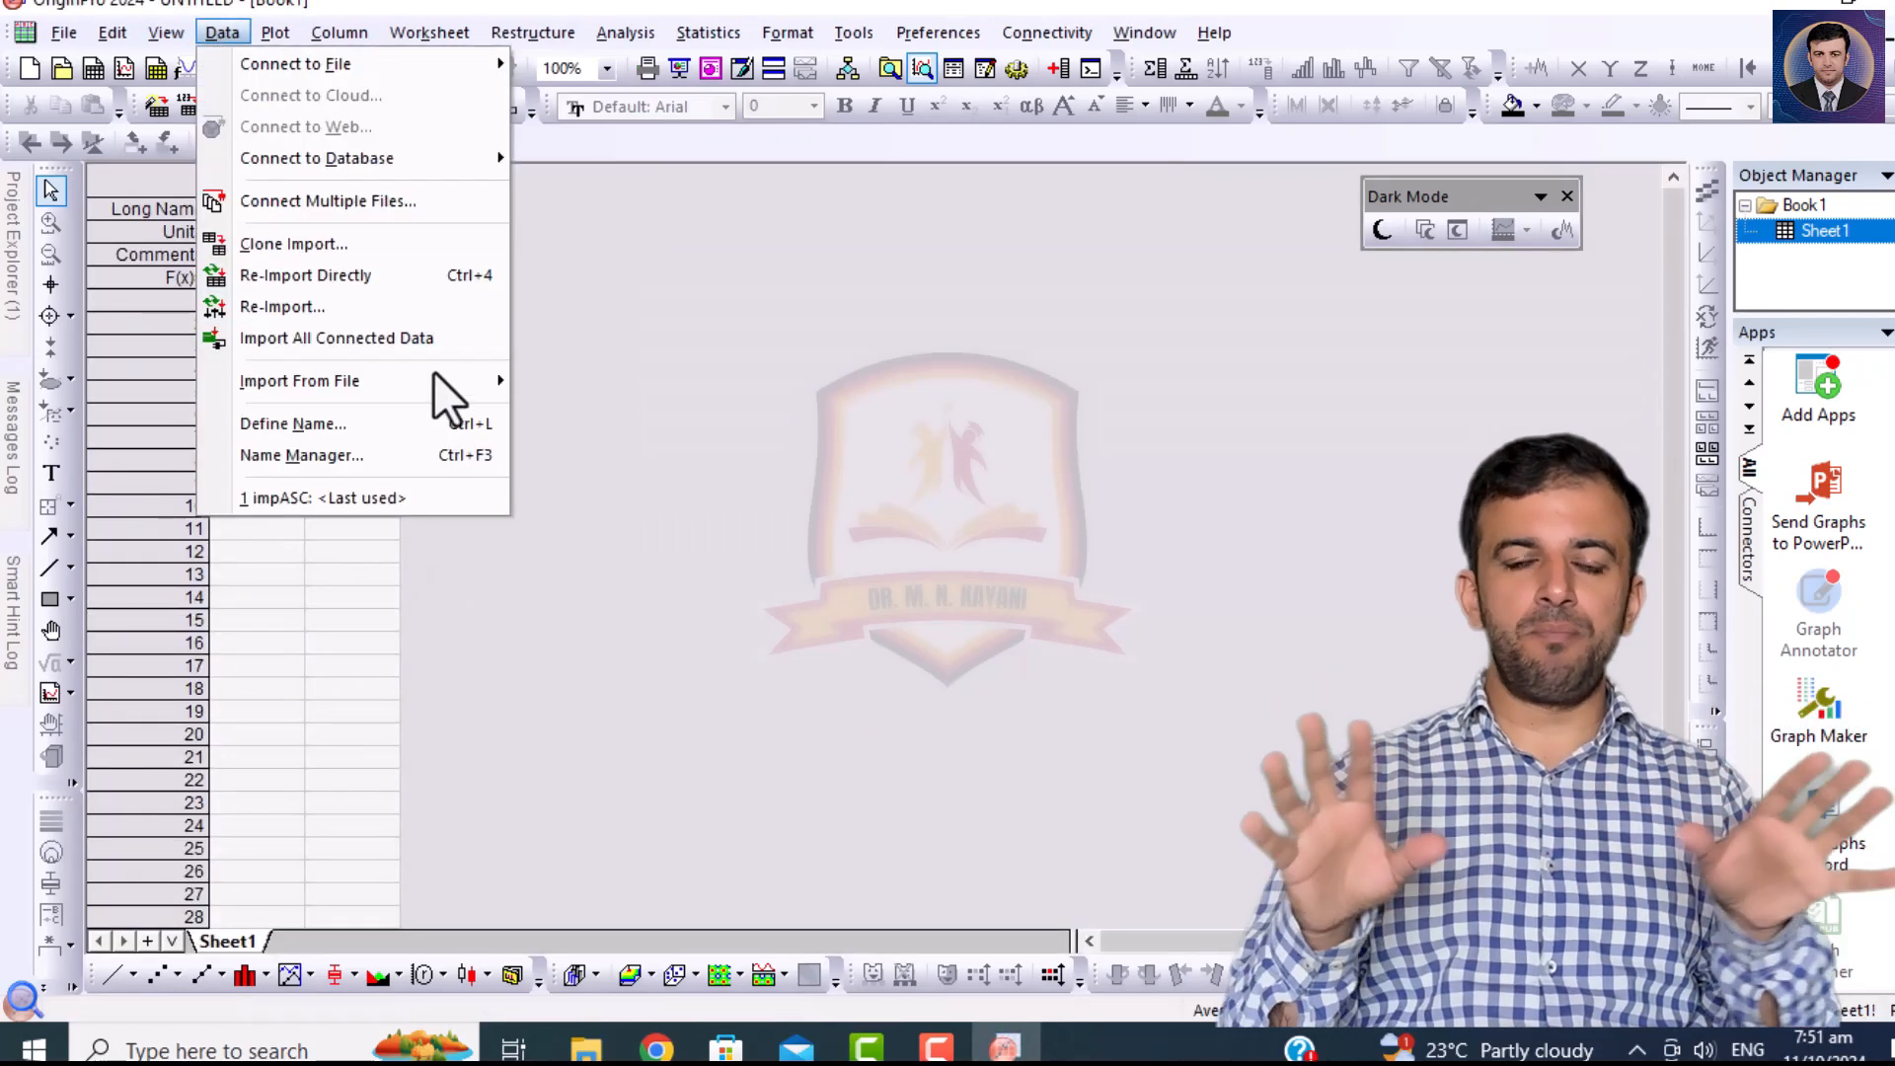
mouse_move(434, 389)
left_click(705, 388)
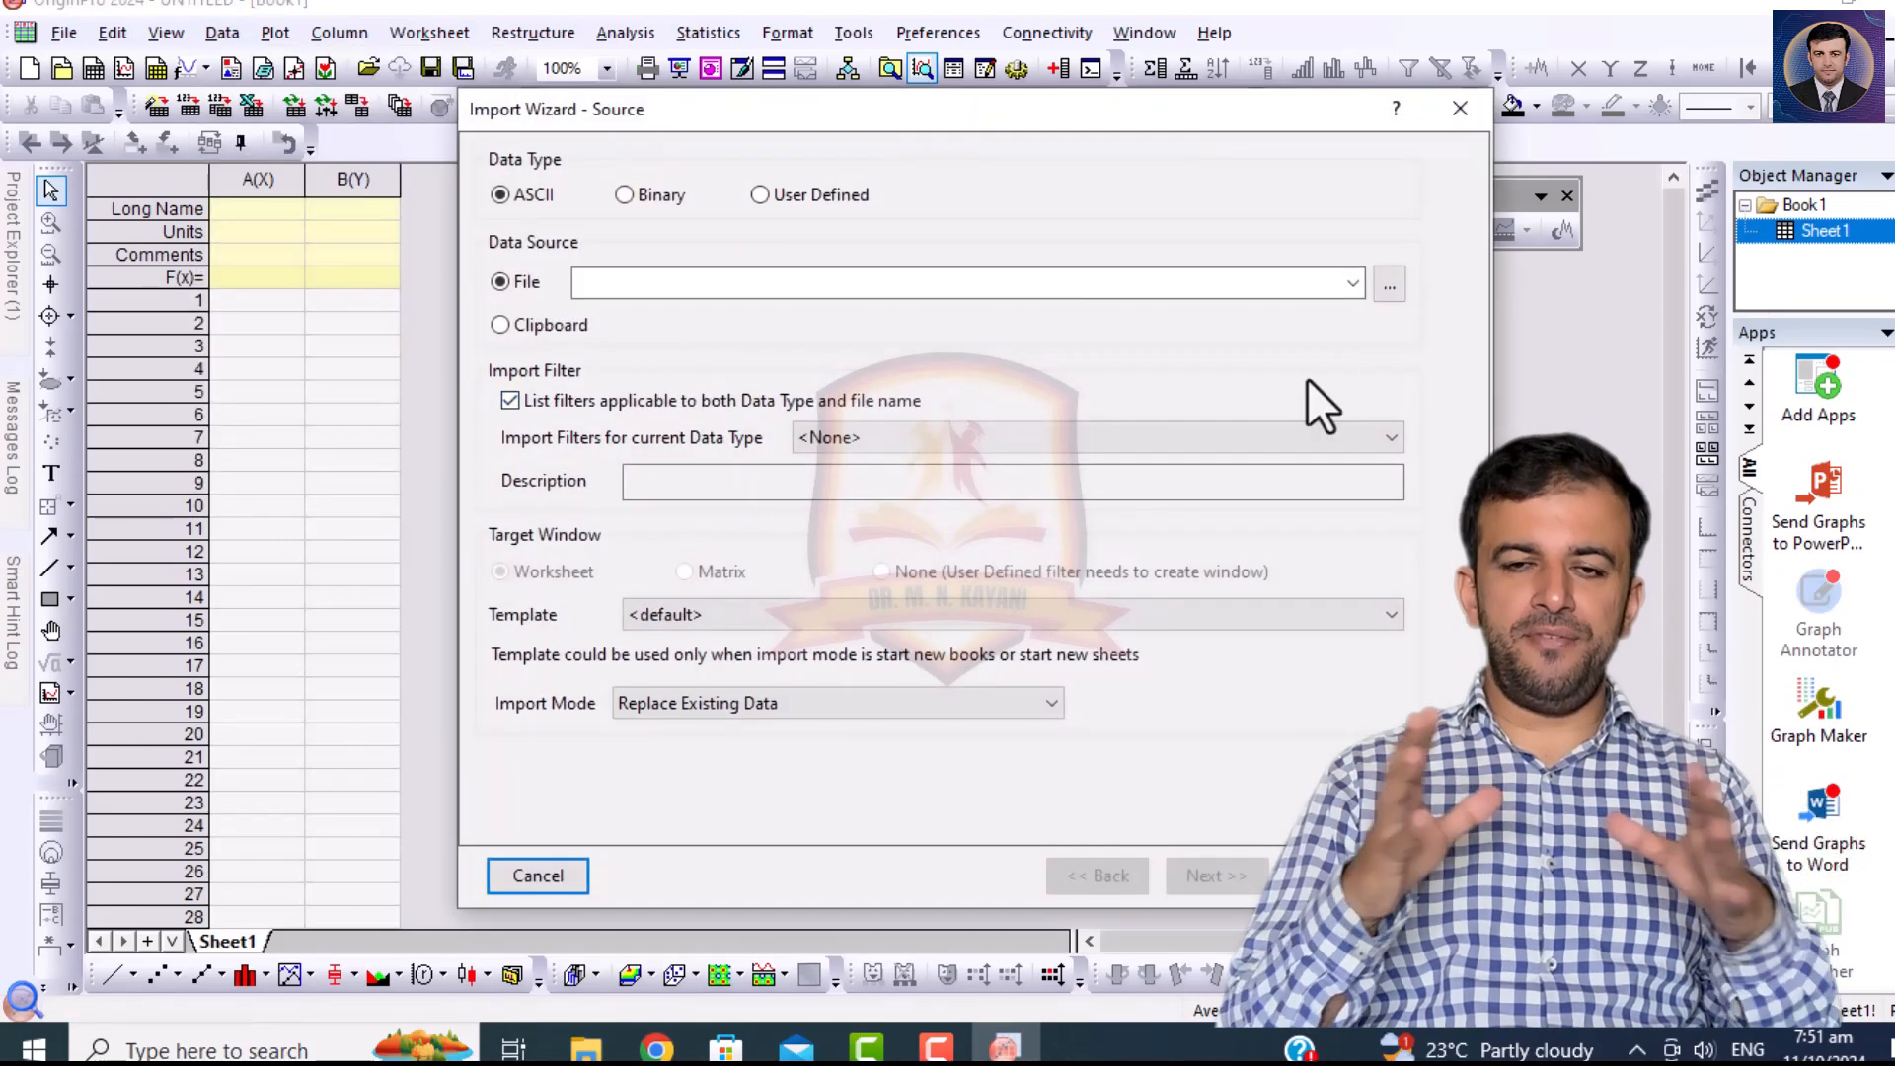
left_click(1389, 287)
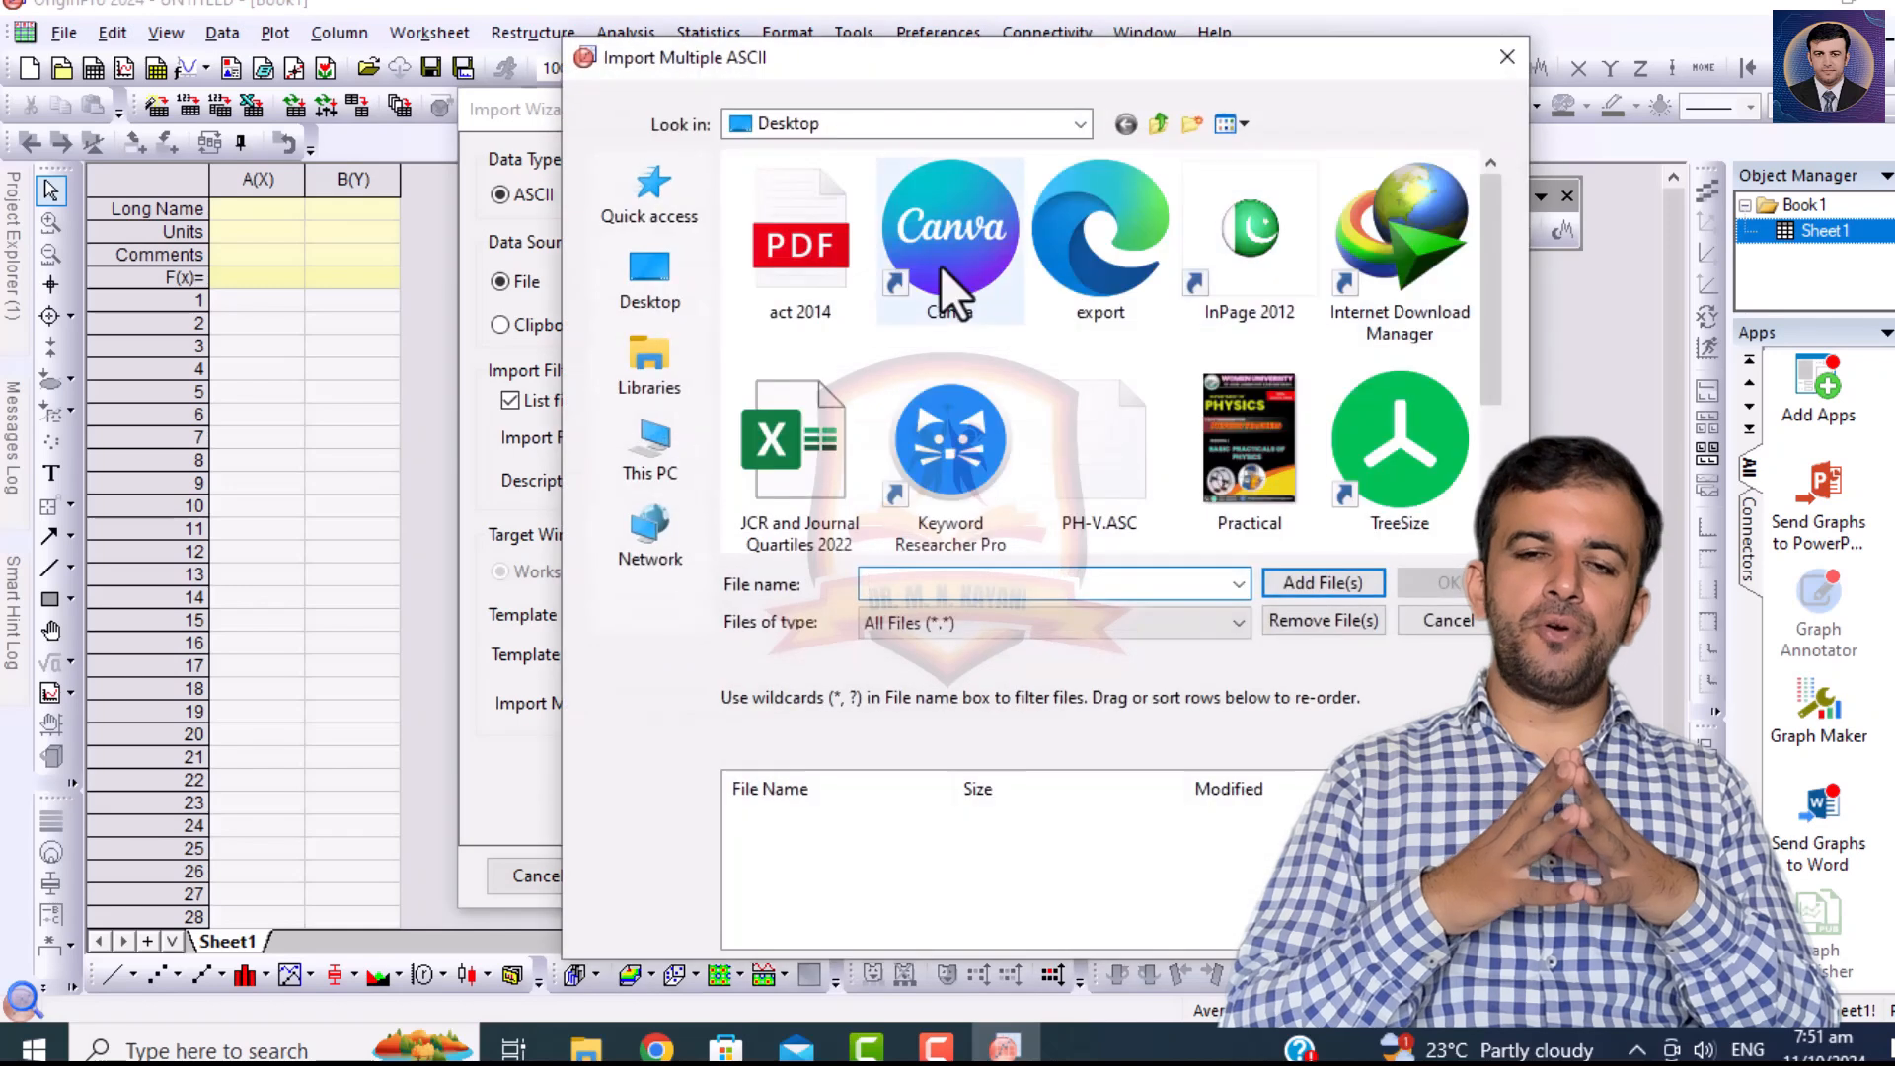
double_click(1101, 426)
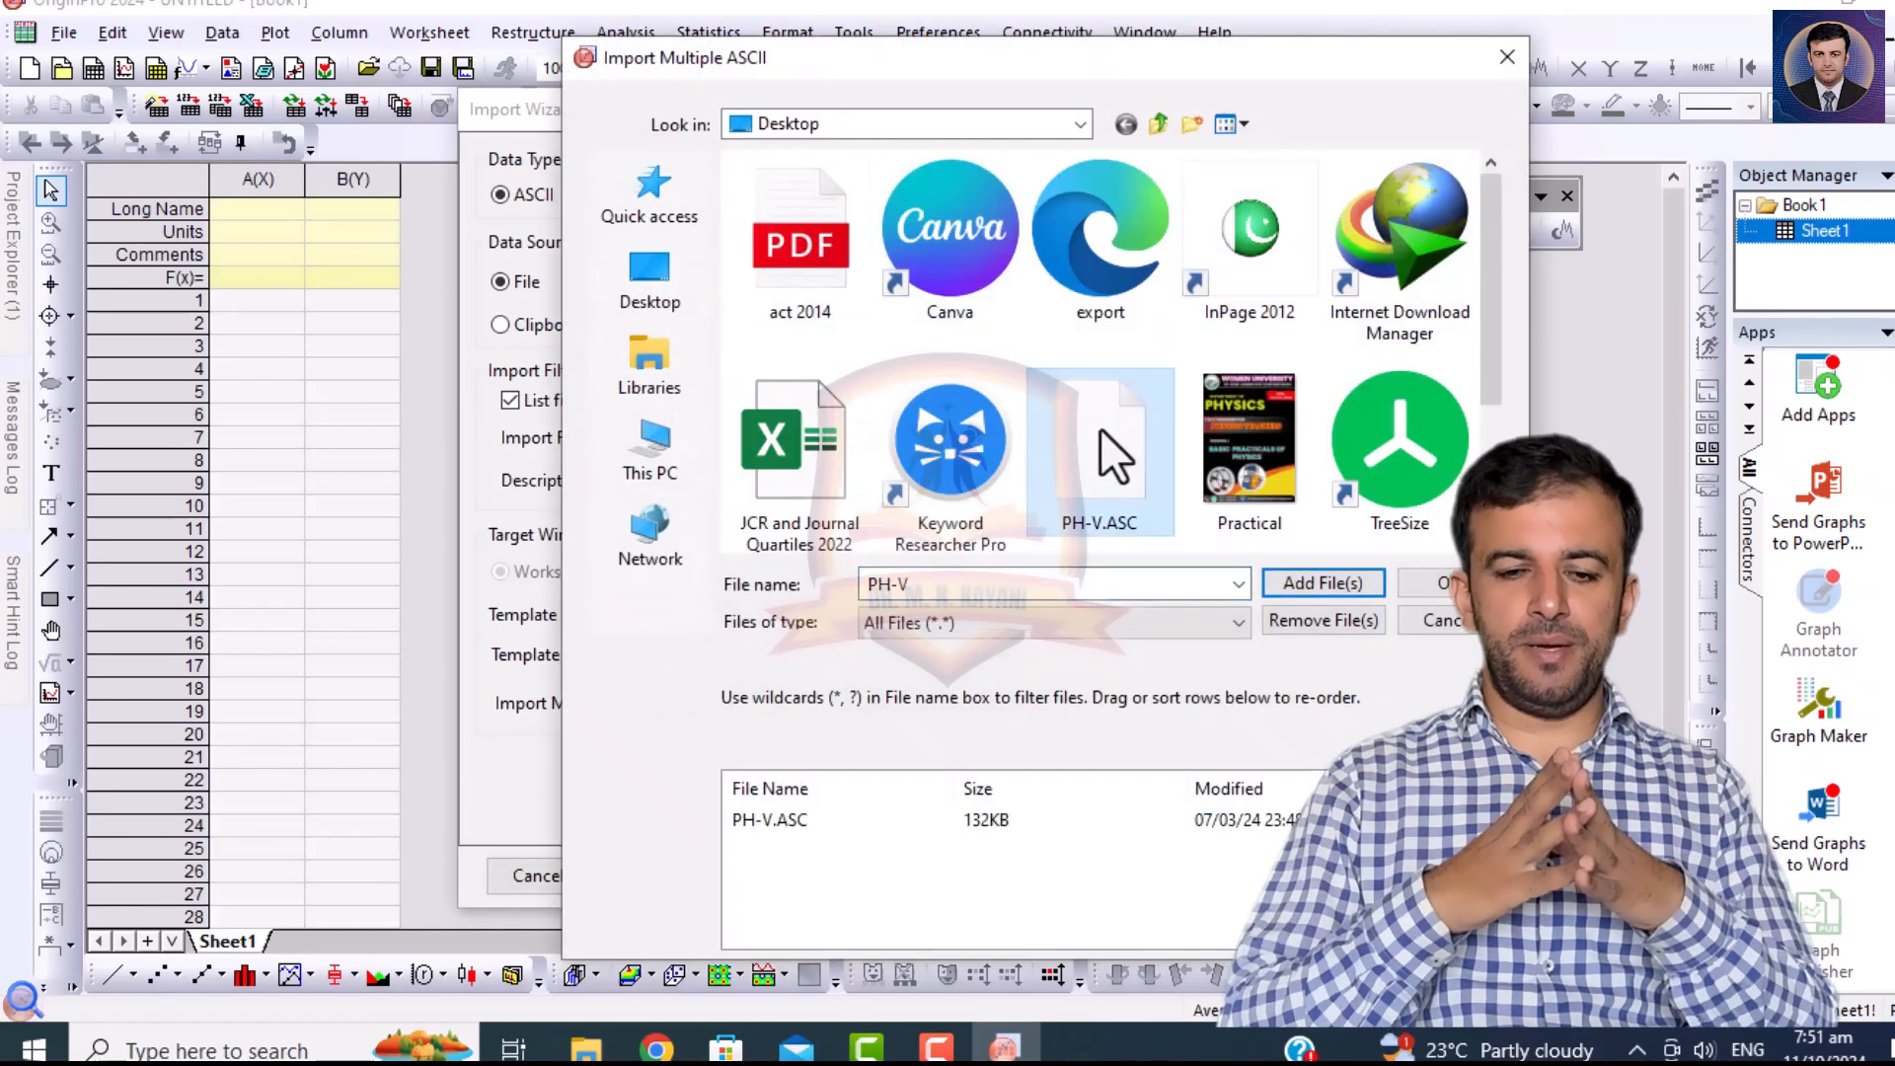
left_click(1441, 582)
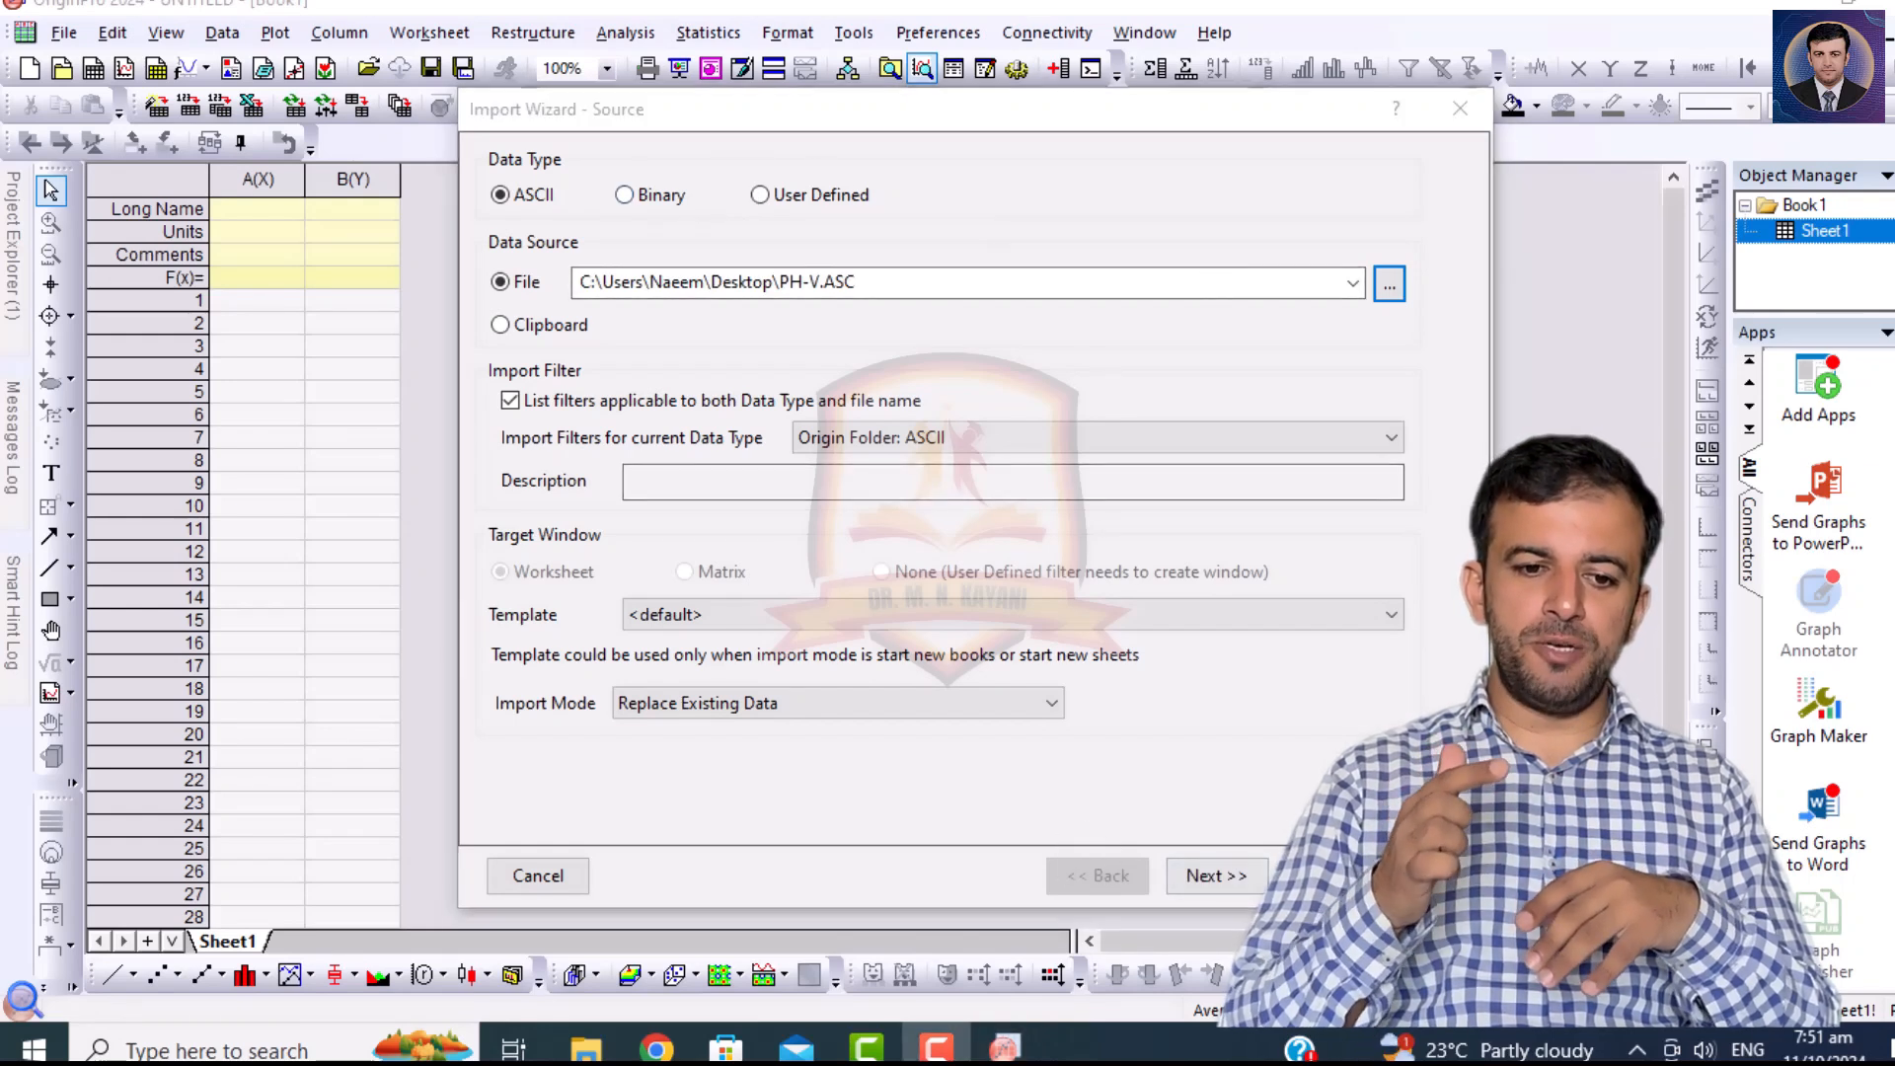
left_click(1213, 875)
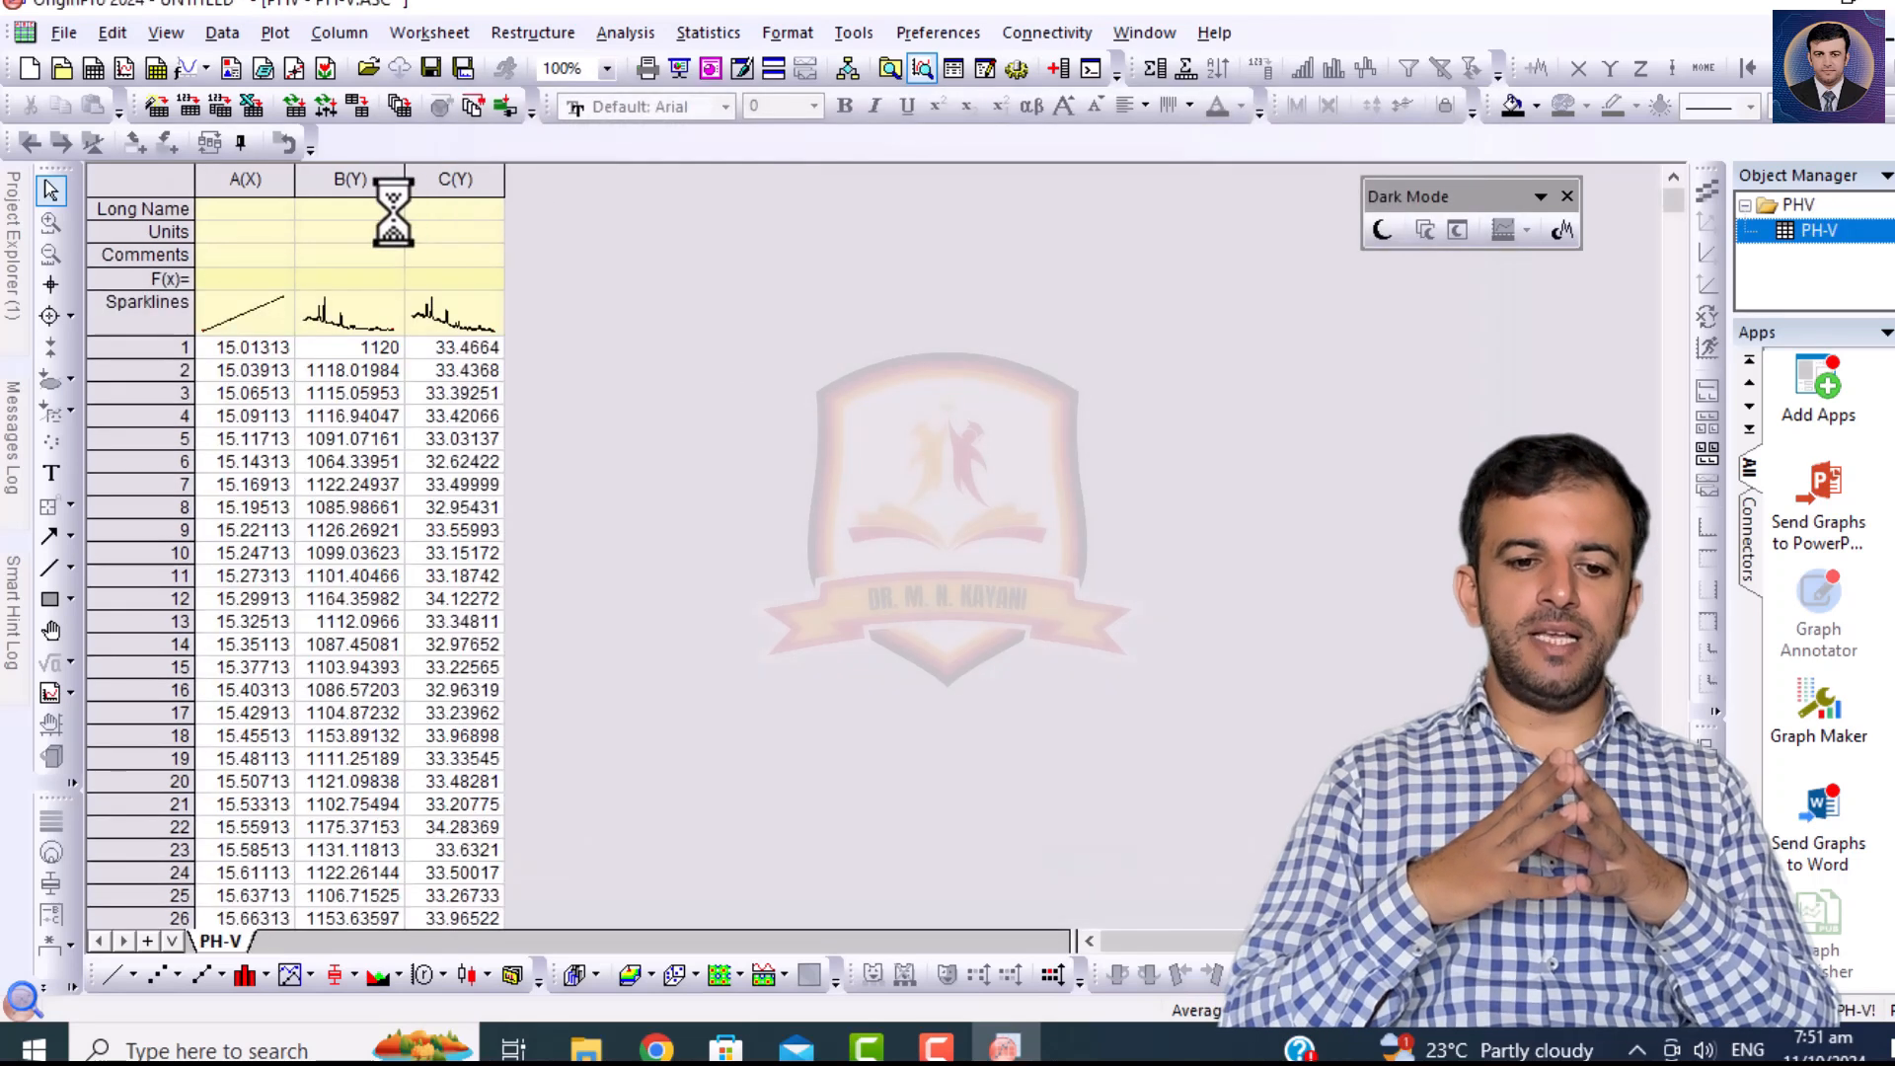
Plot worksheet columns A(X) and B(Y) as a line graph.
left_click_drag(377, 178, 262, 182)
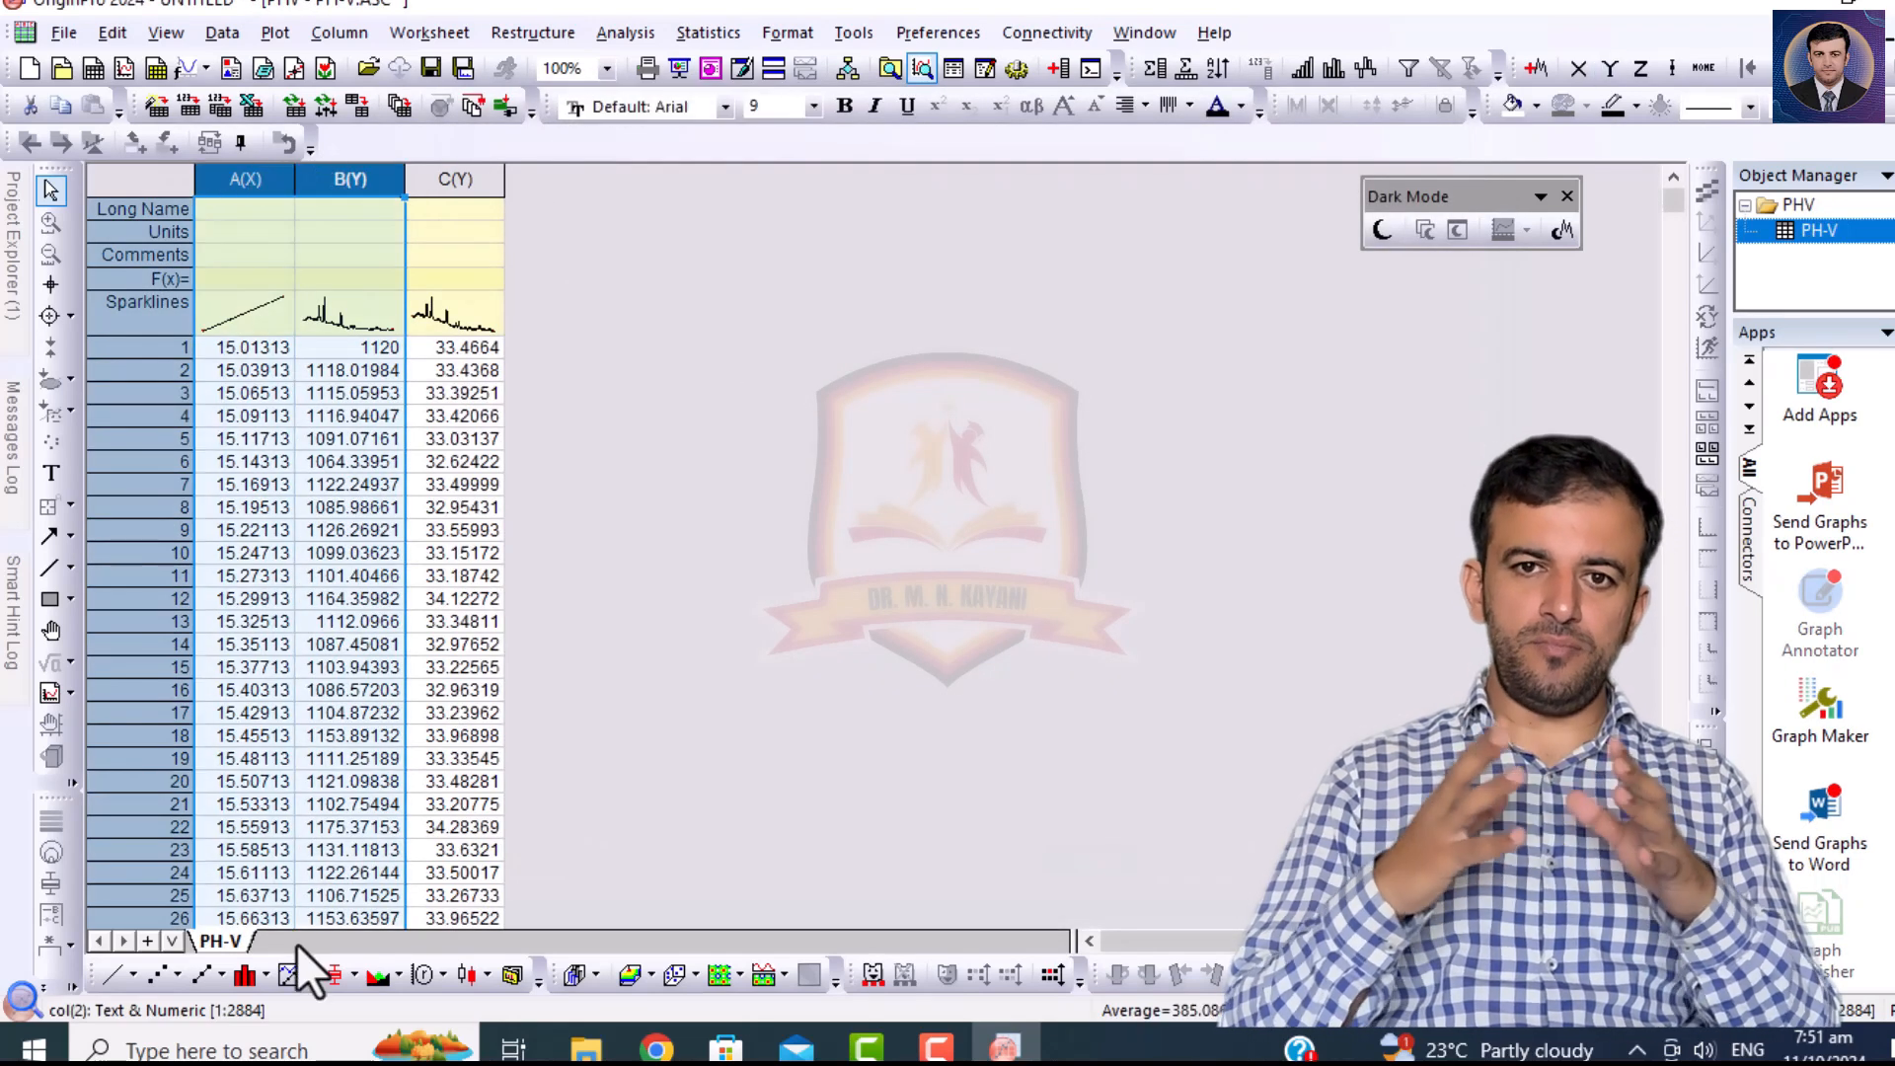
left_click(102, 980)
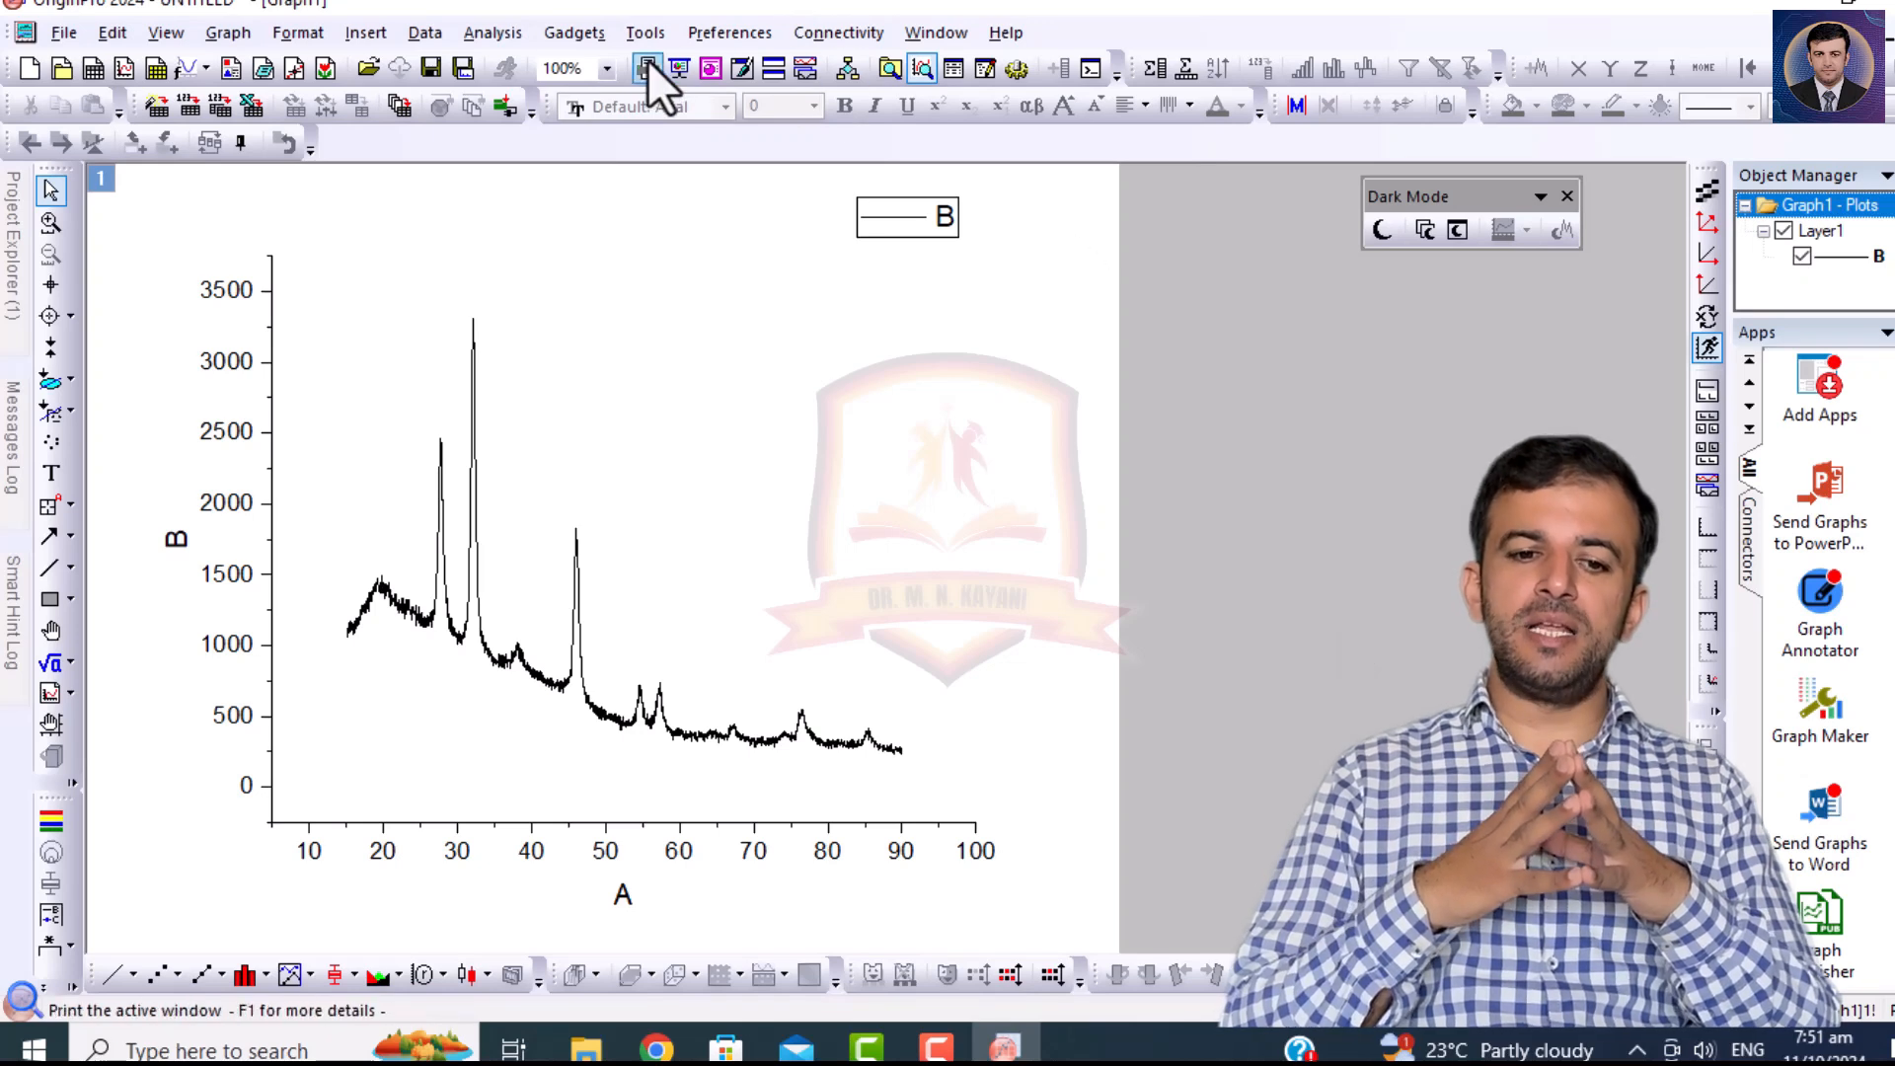
left_click(492, 36)
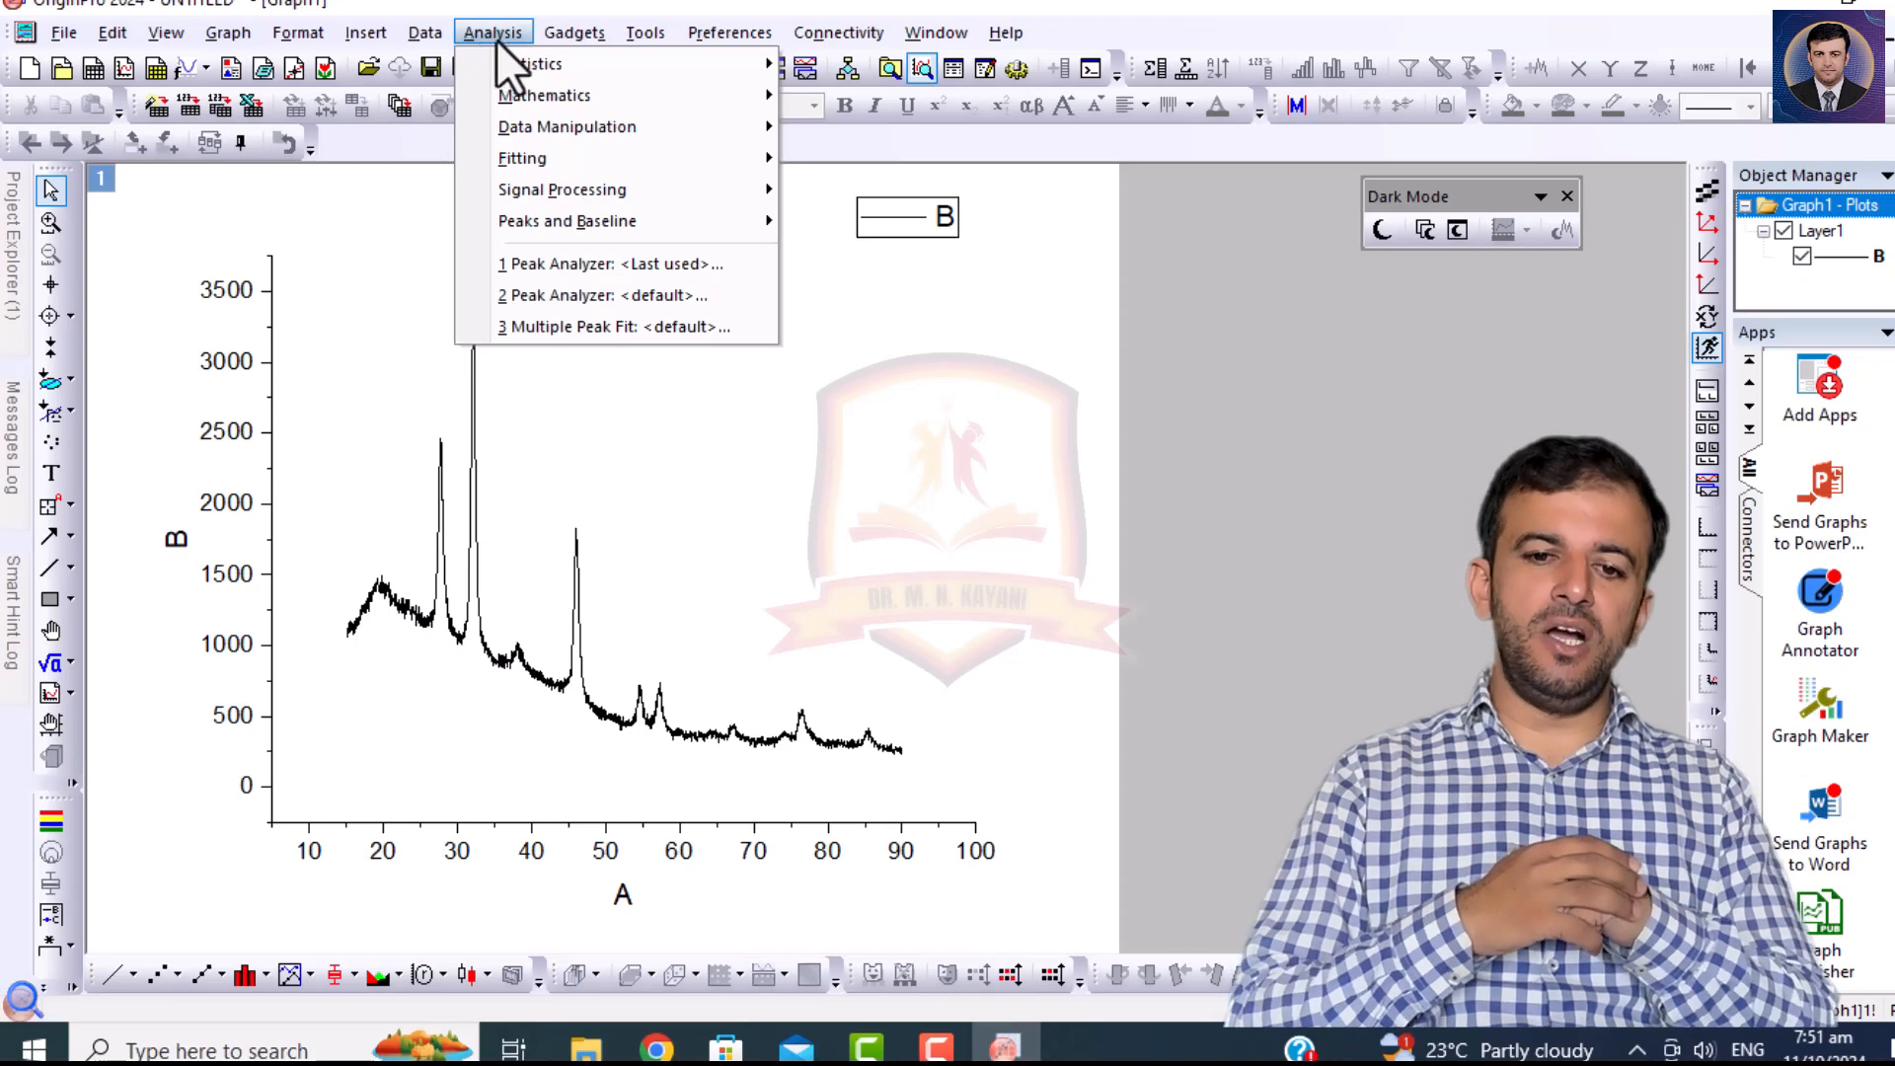
left_click(487, 32)
left_click(487, 32)
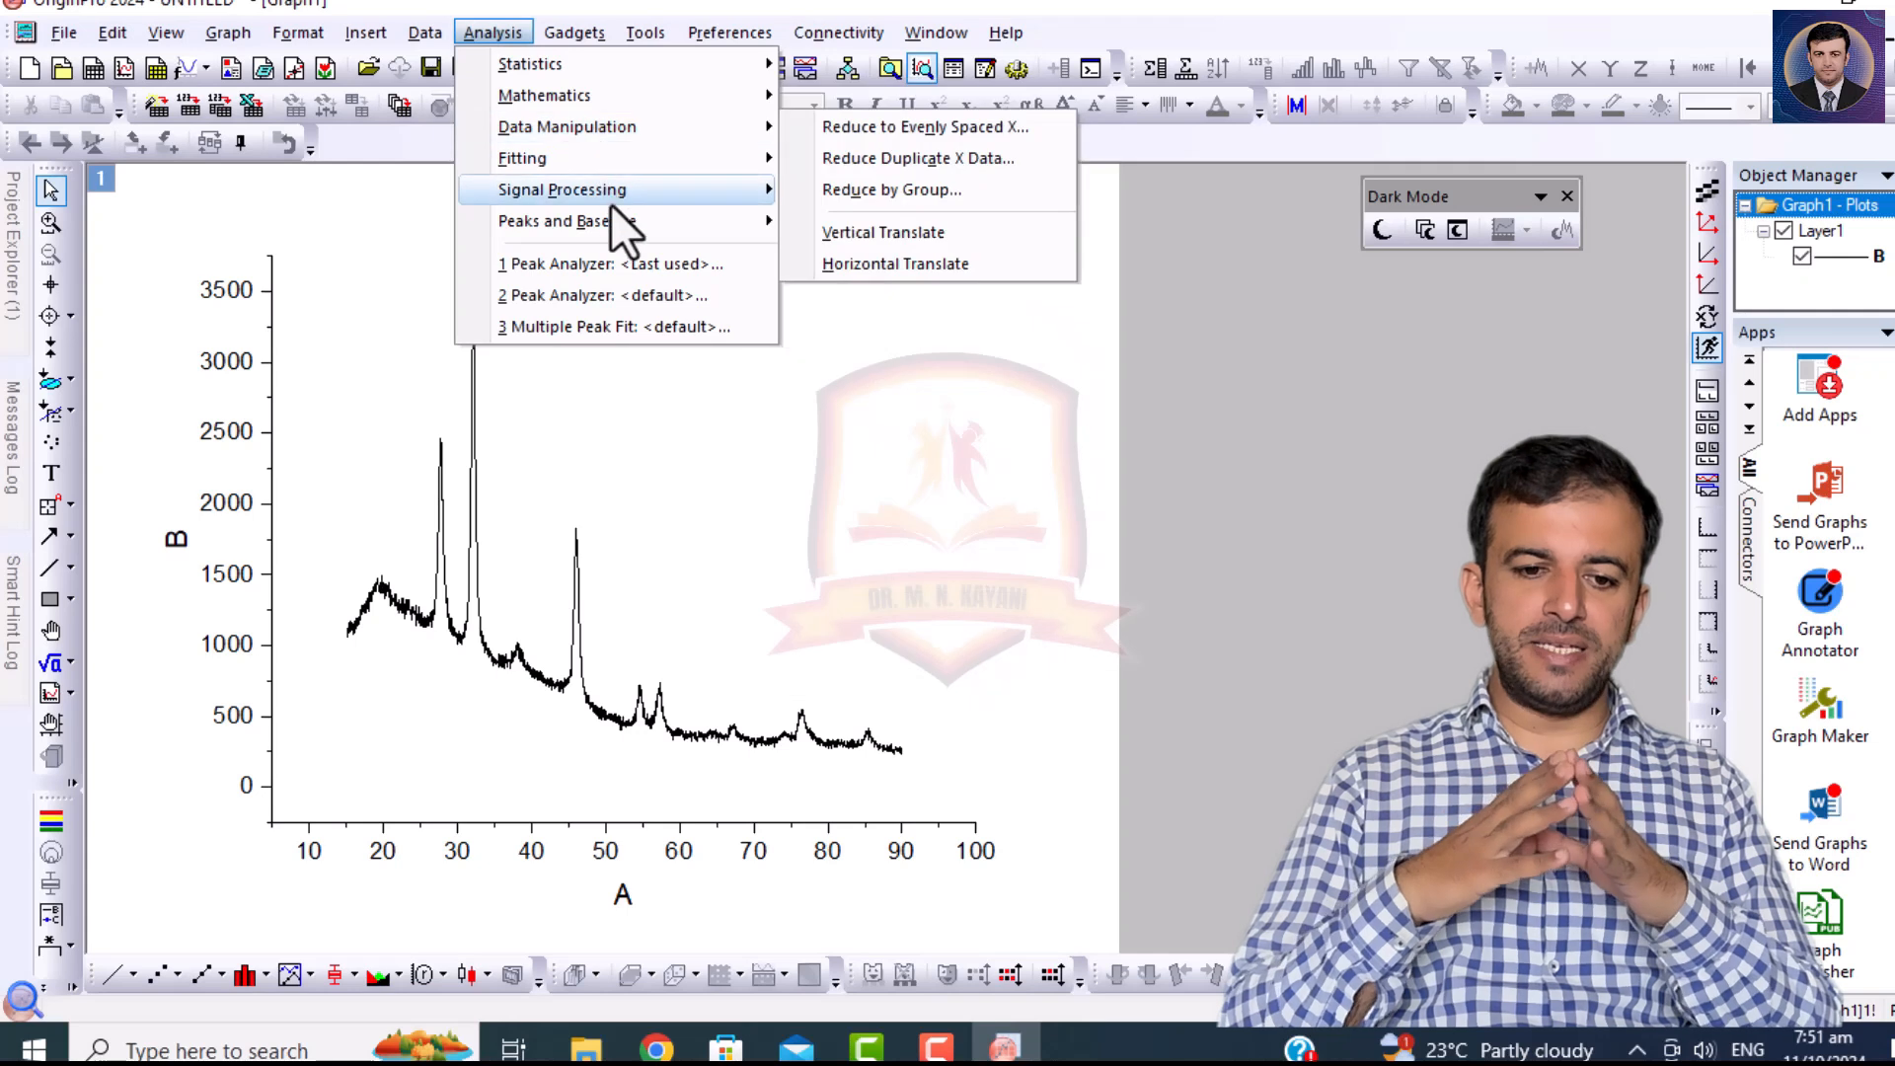
mouse_move(610, 197)
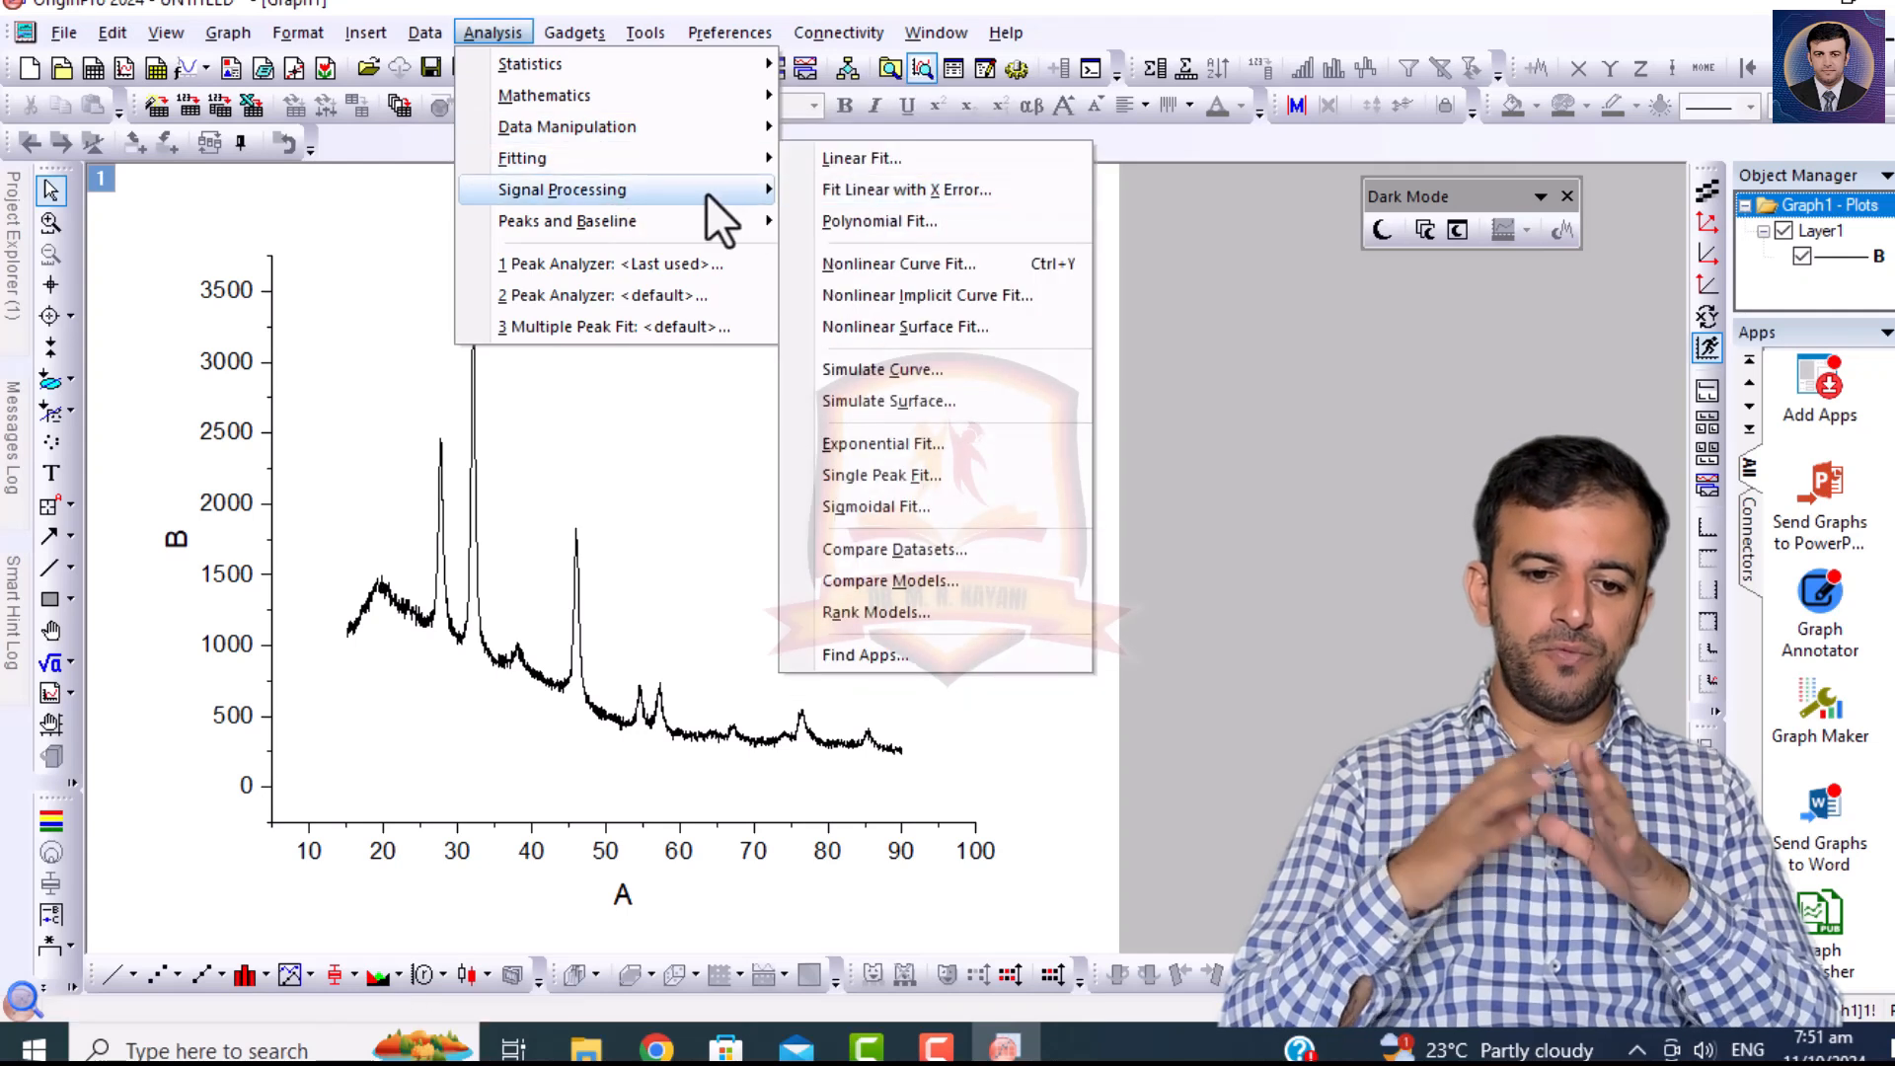
left_click(833, 189)
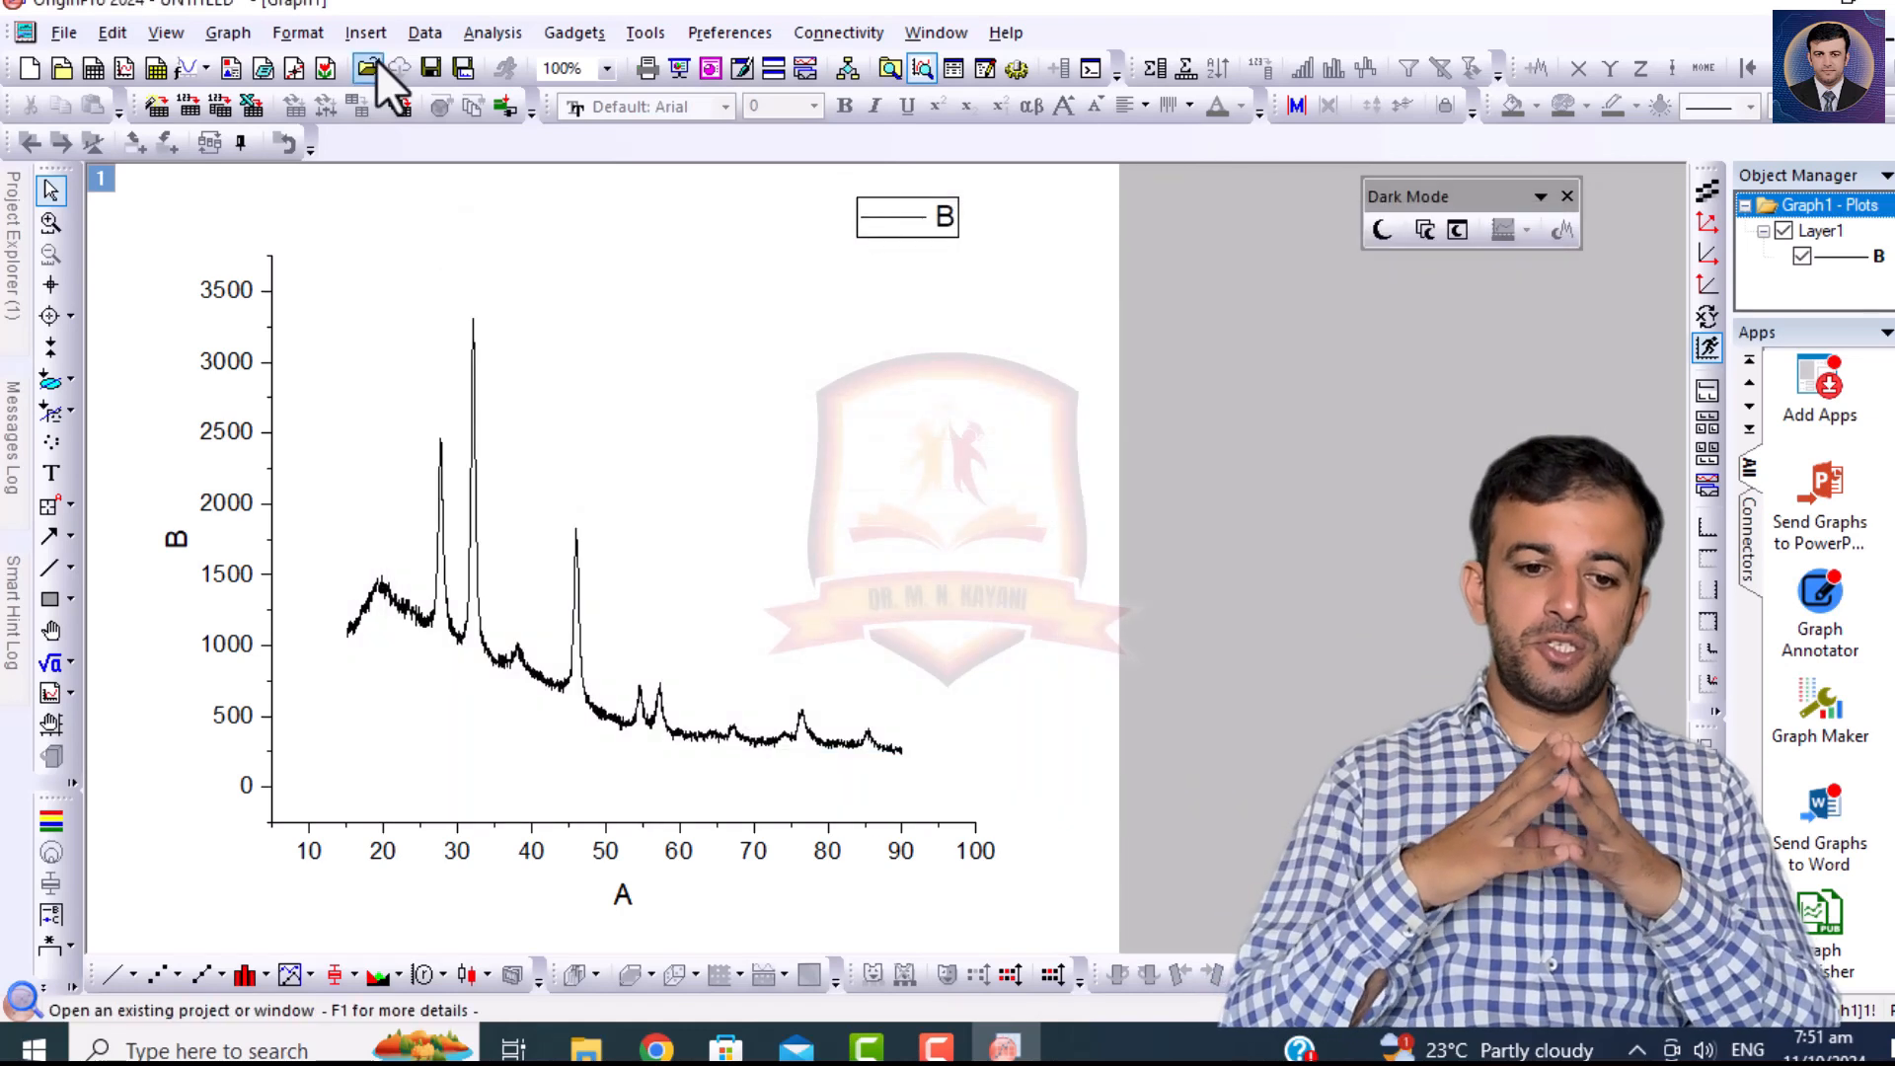
Start the Smooth signal-processing tool on curve B and turn on Auto Preview, keeping the dialog clear of the graph.
left_click(493, 25)
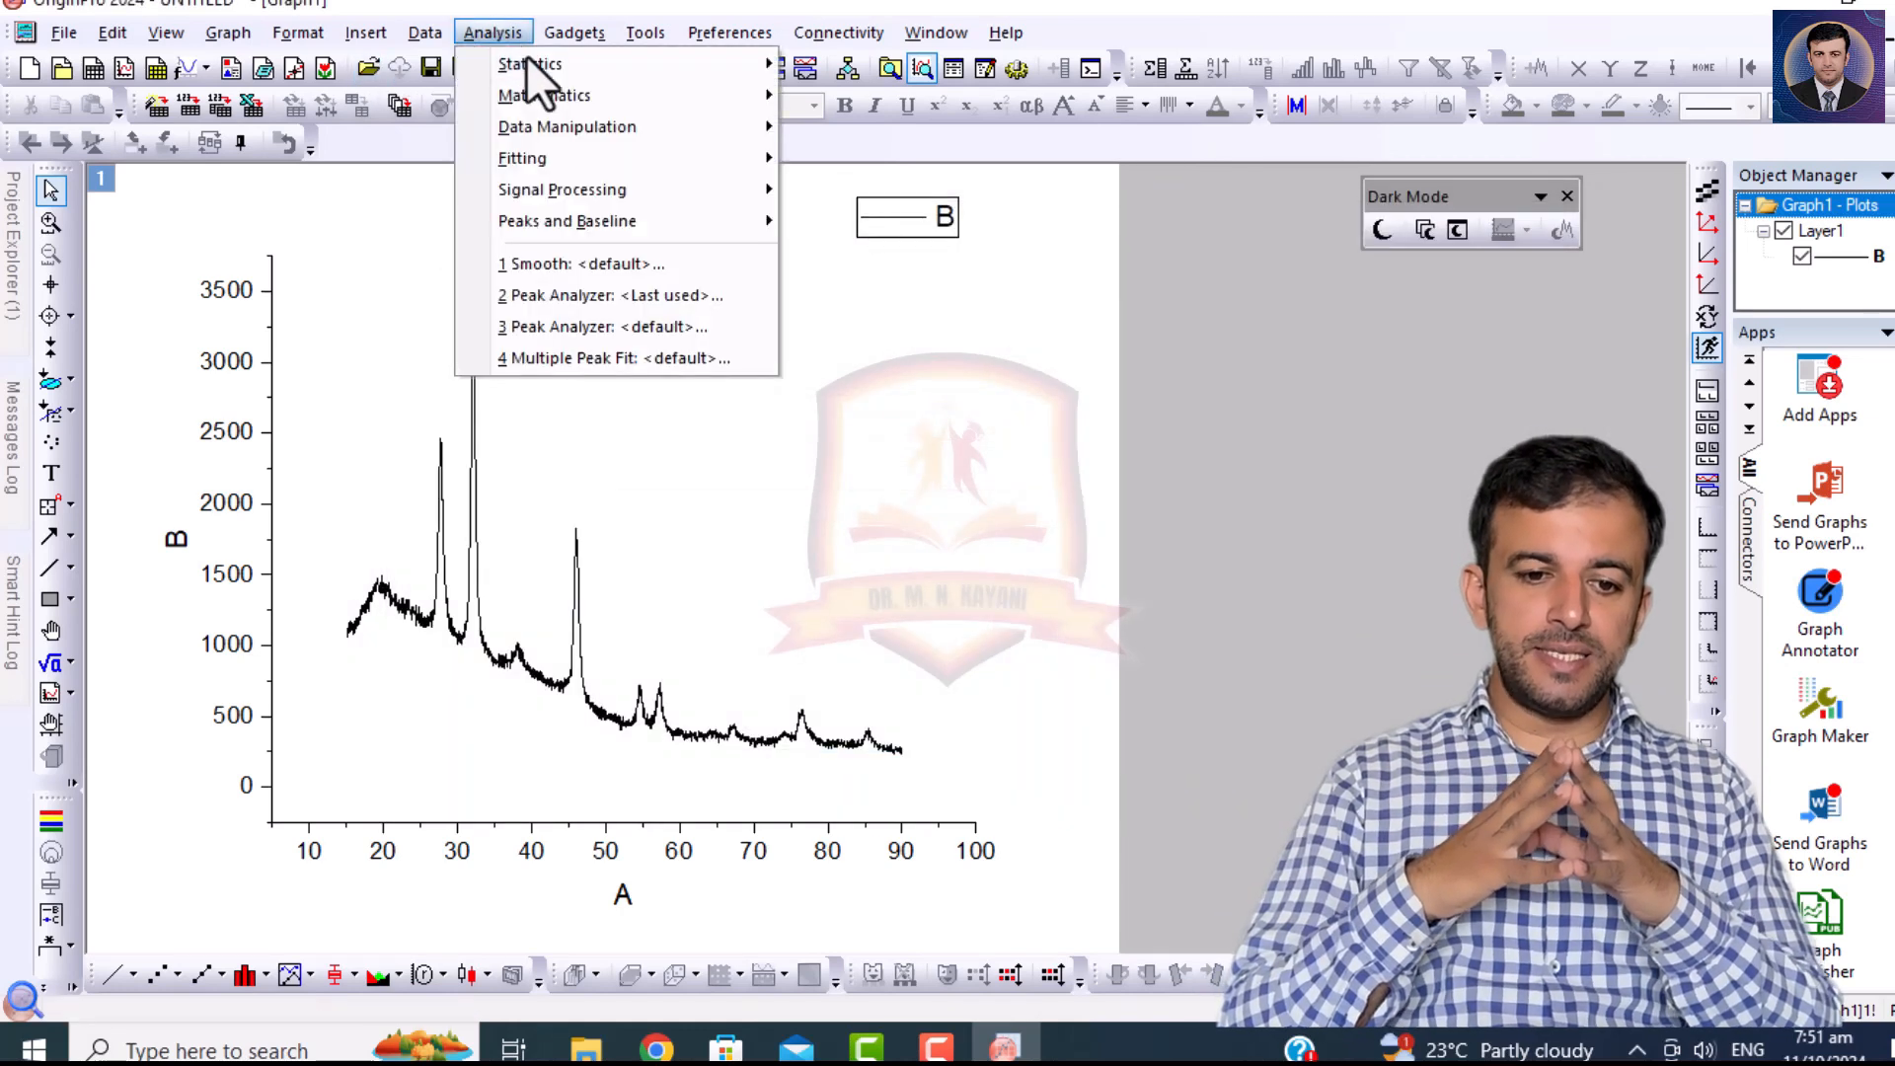
mouse_move(644, 192)
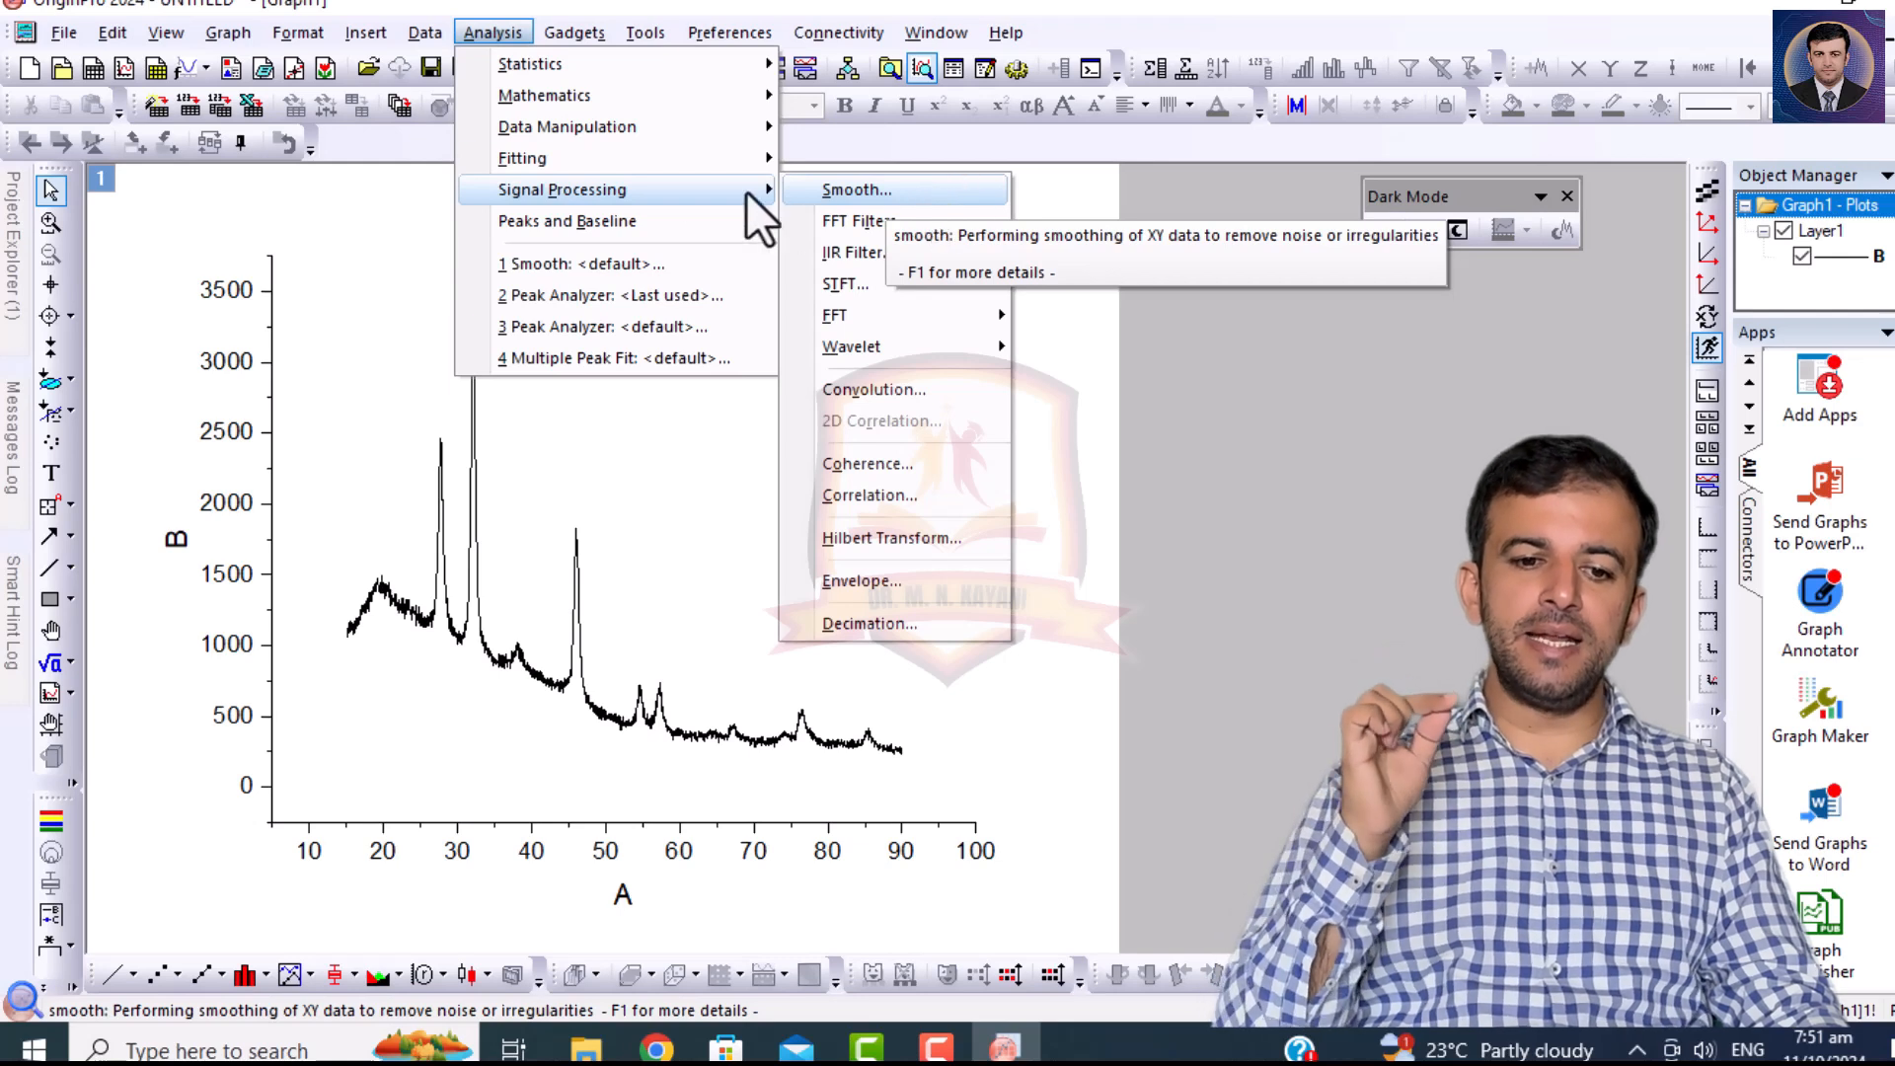
mouse_move(579, 163)
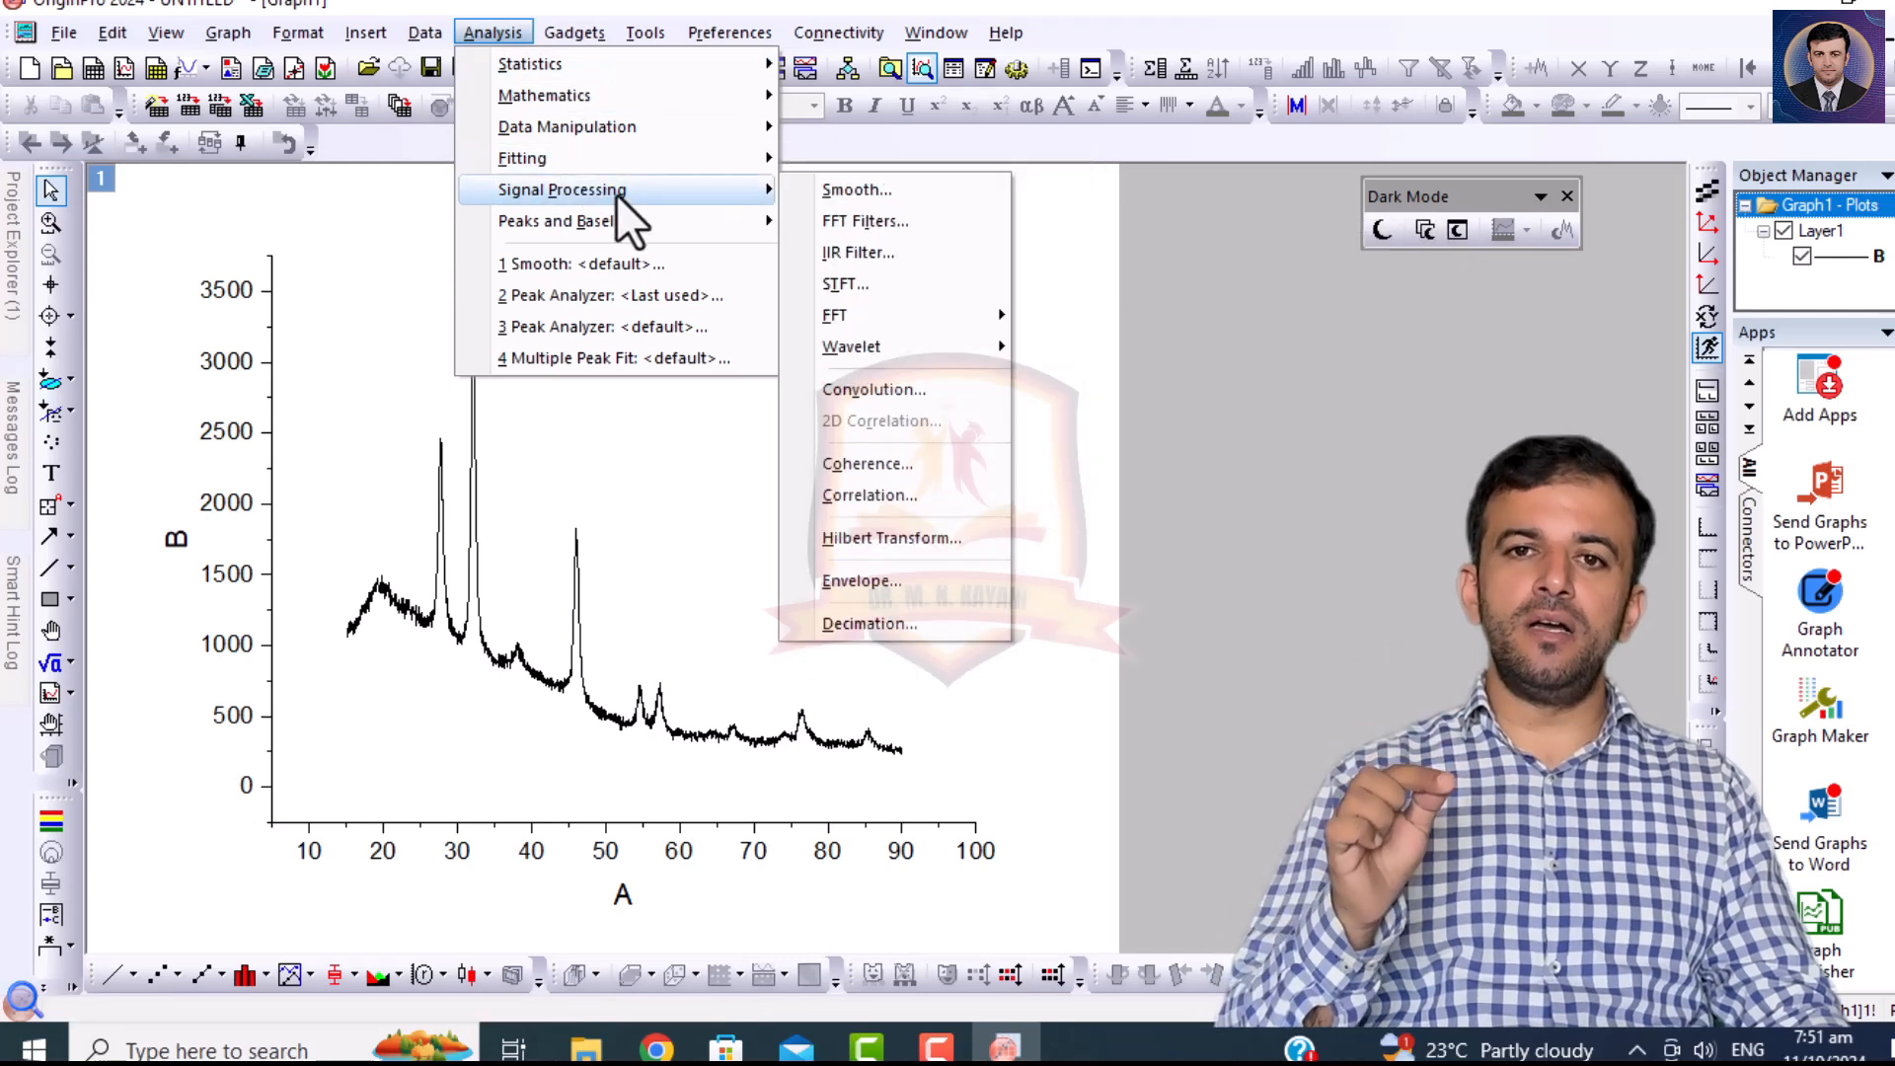
left_click(860, 186)
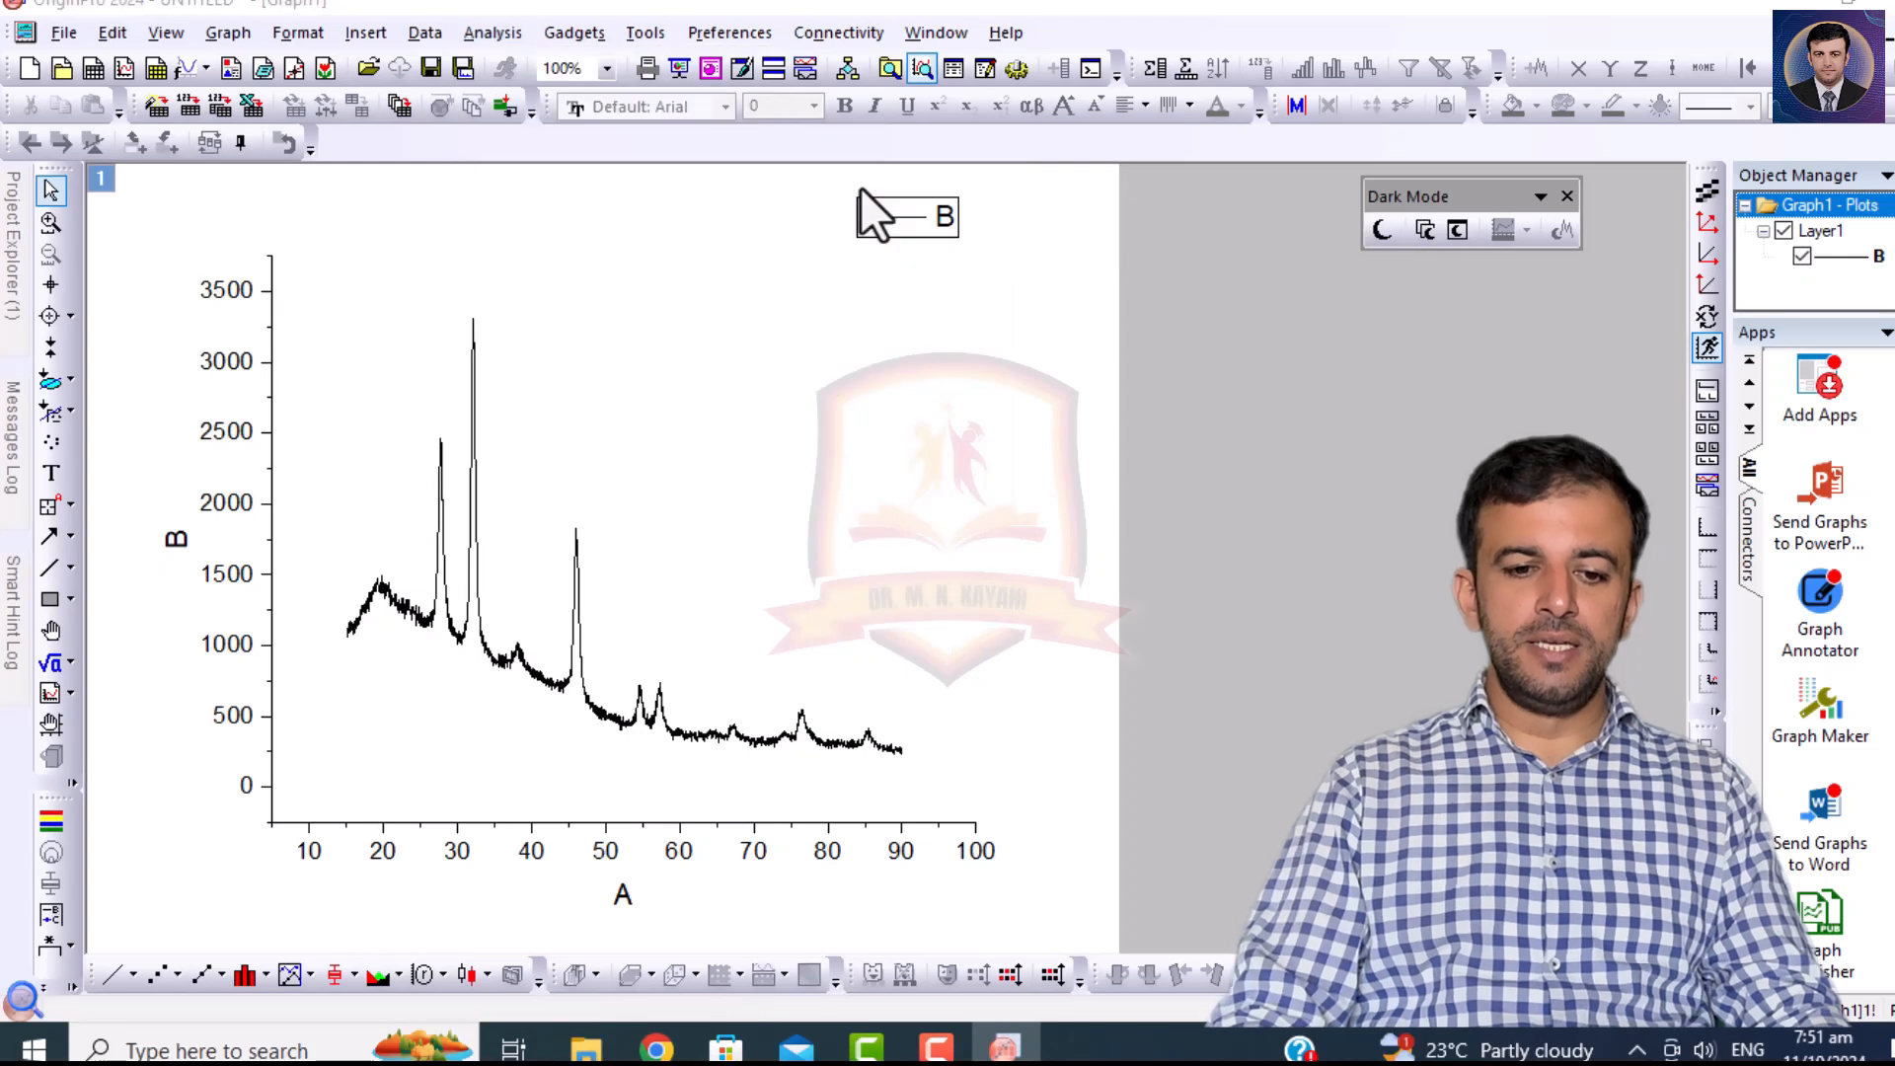
left_click_drag(773, 229, 1046, 233)
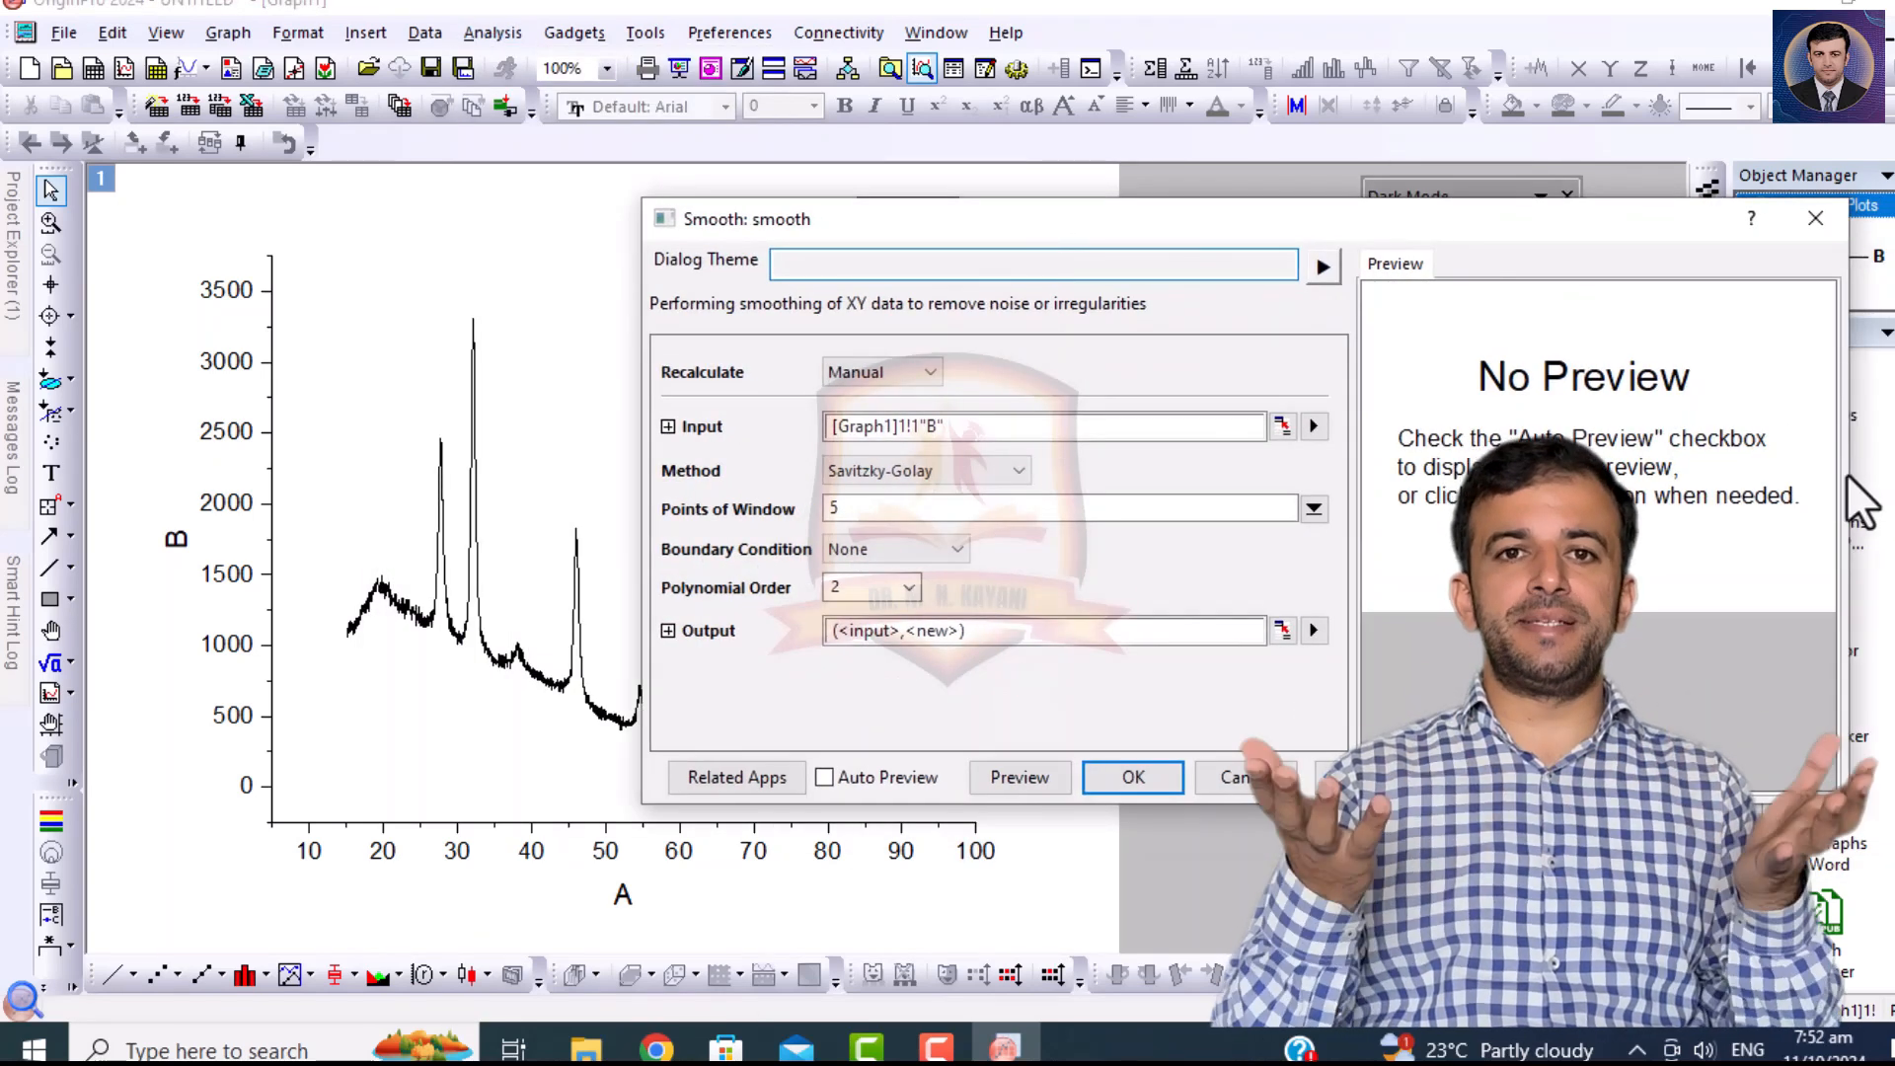
left_click_drag(1850, 474, 1417, 483)
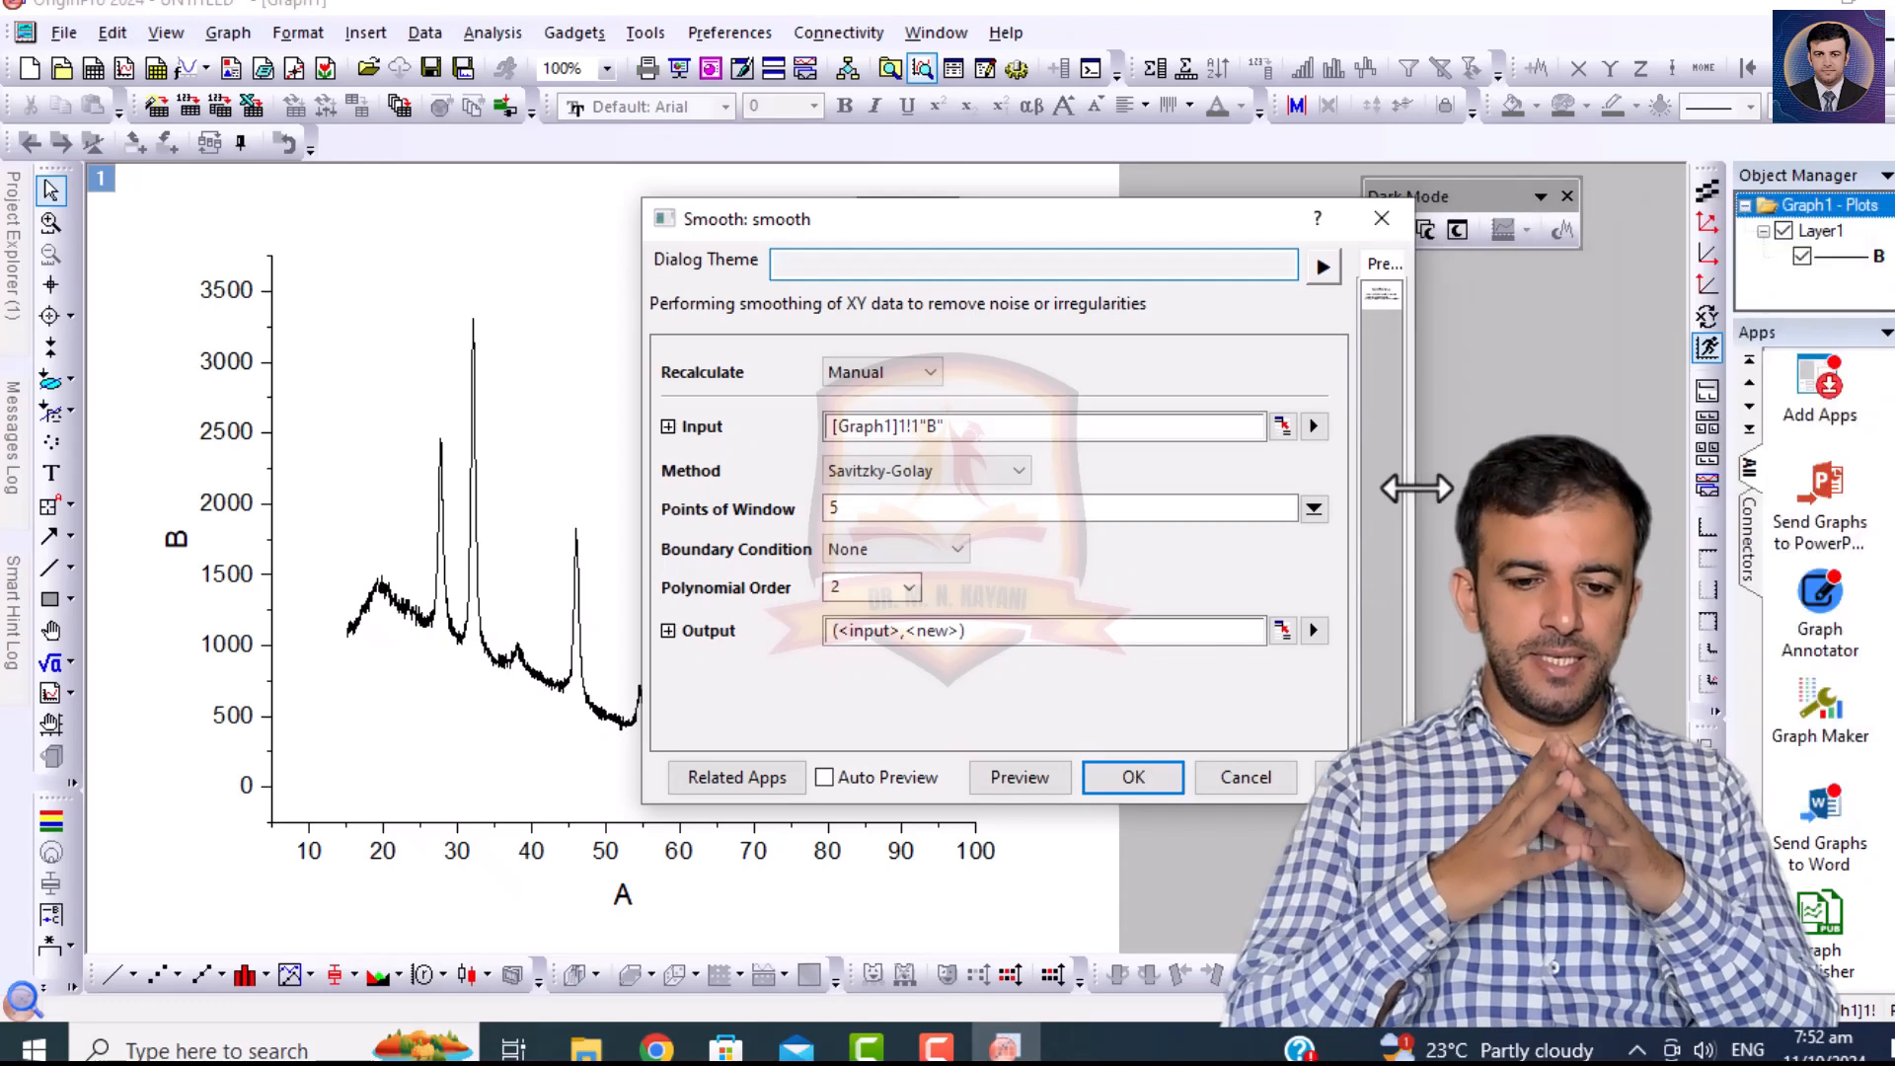
left_click_drag(1082, 231, 1266, 180)
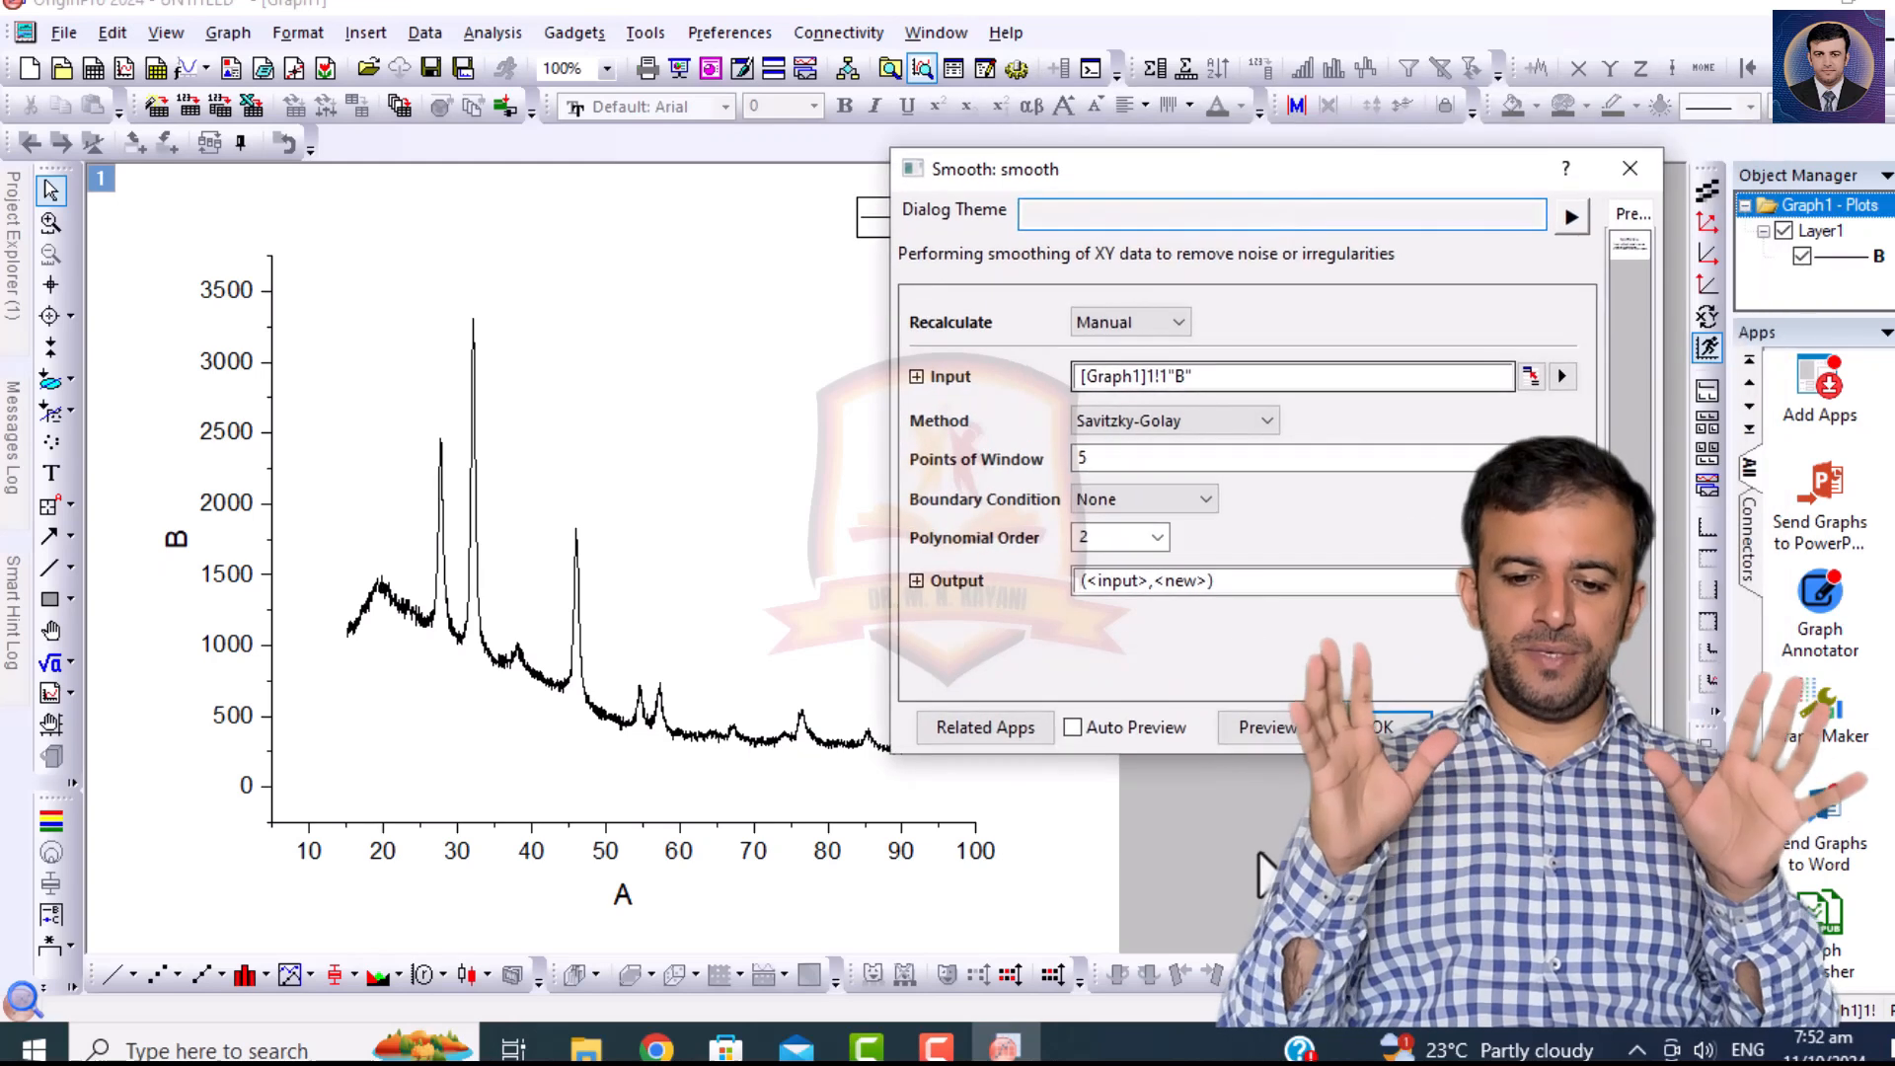
left_click(1073, 727)
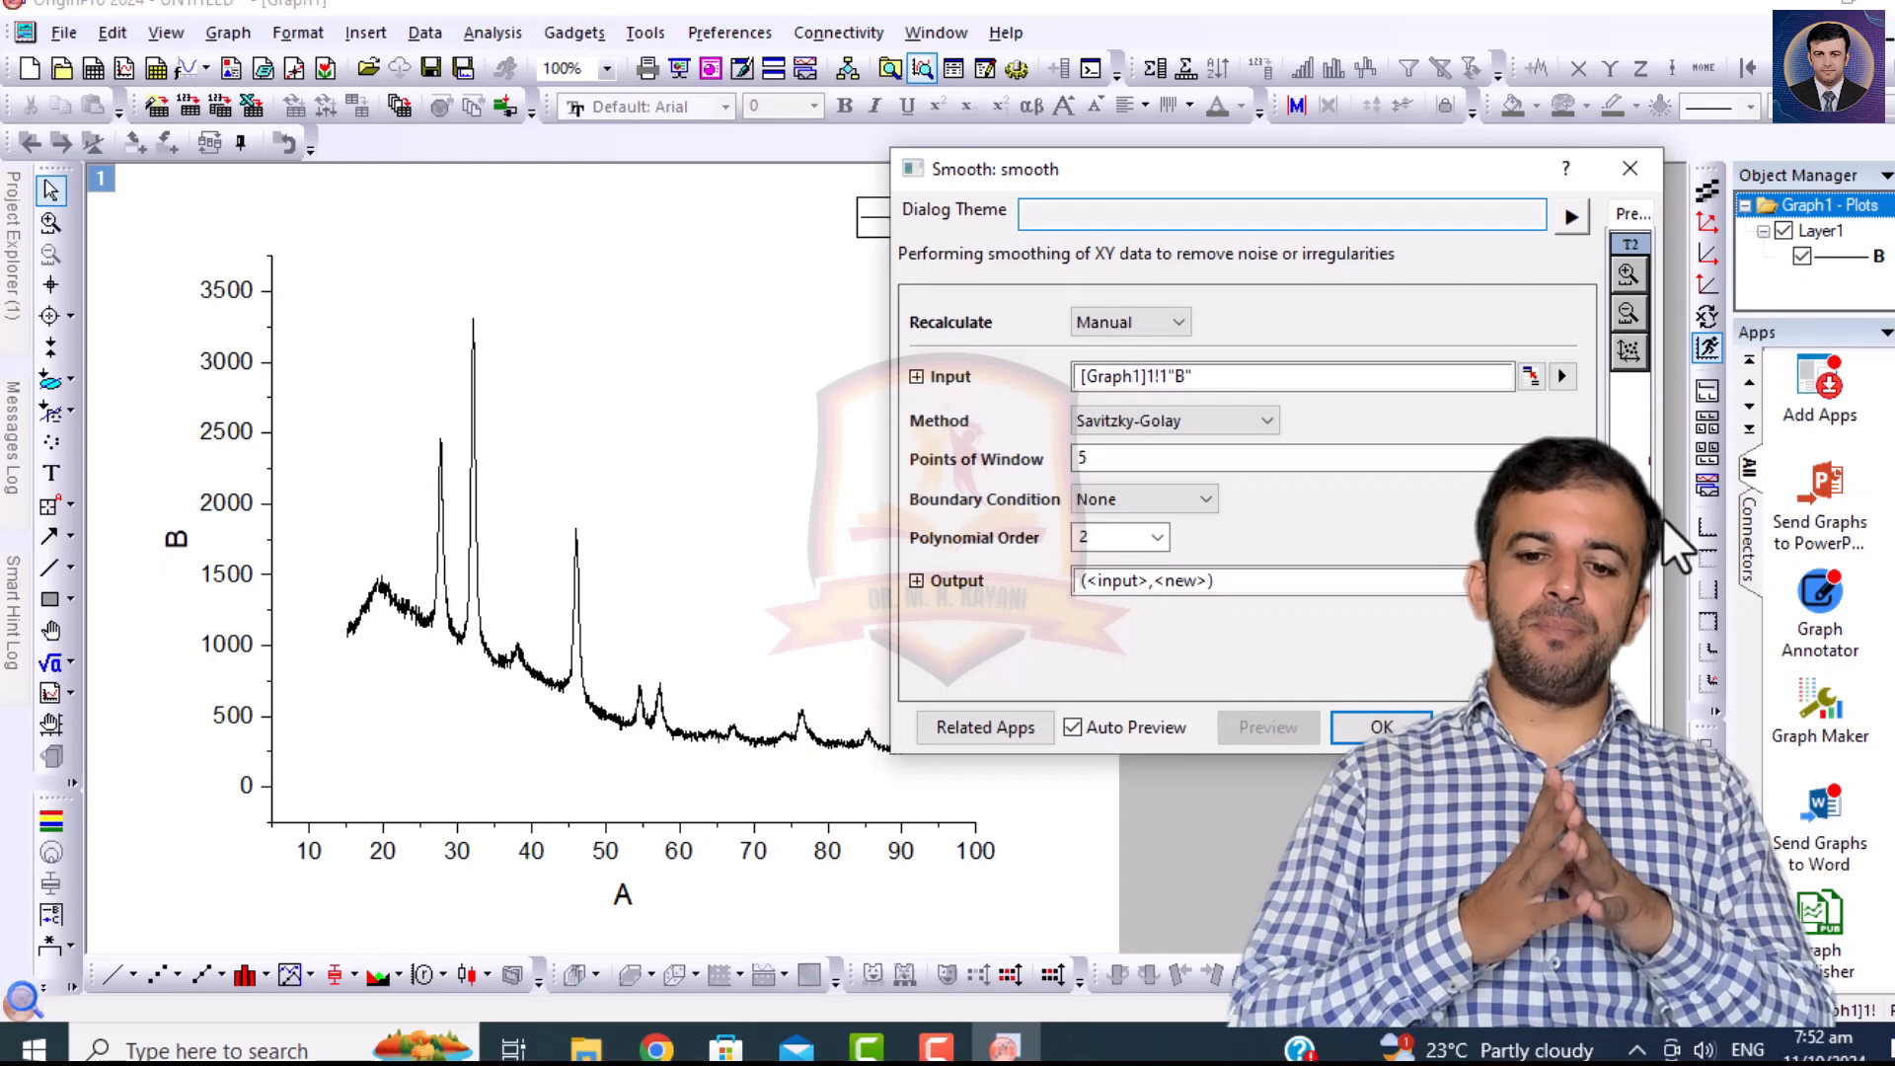
Resize and reposition the Smooth dialog so that all its settings and the preview graph can be seen.
left_click_drag(1666, 517, 1868, 517)
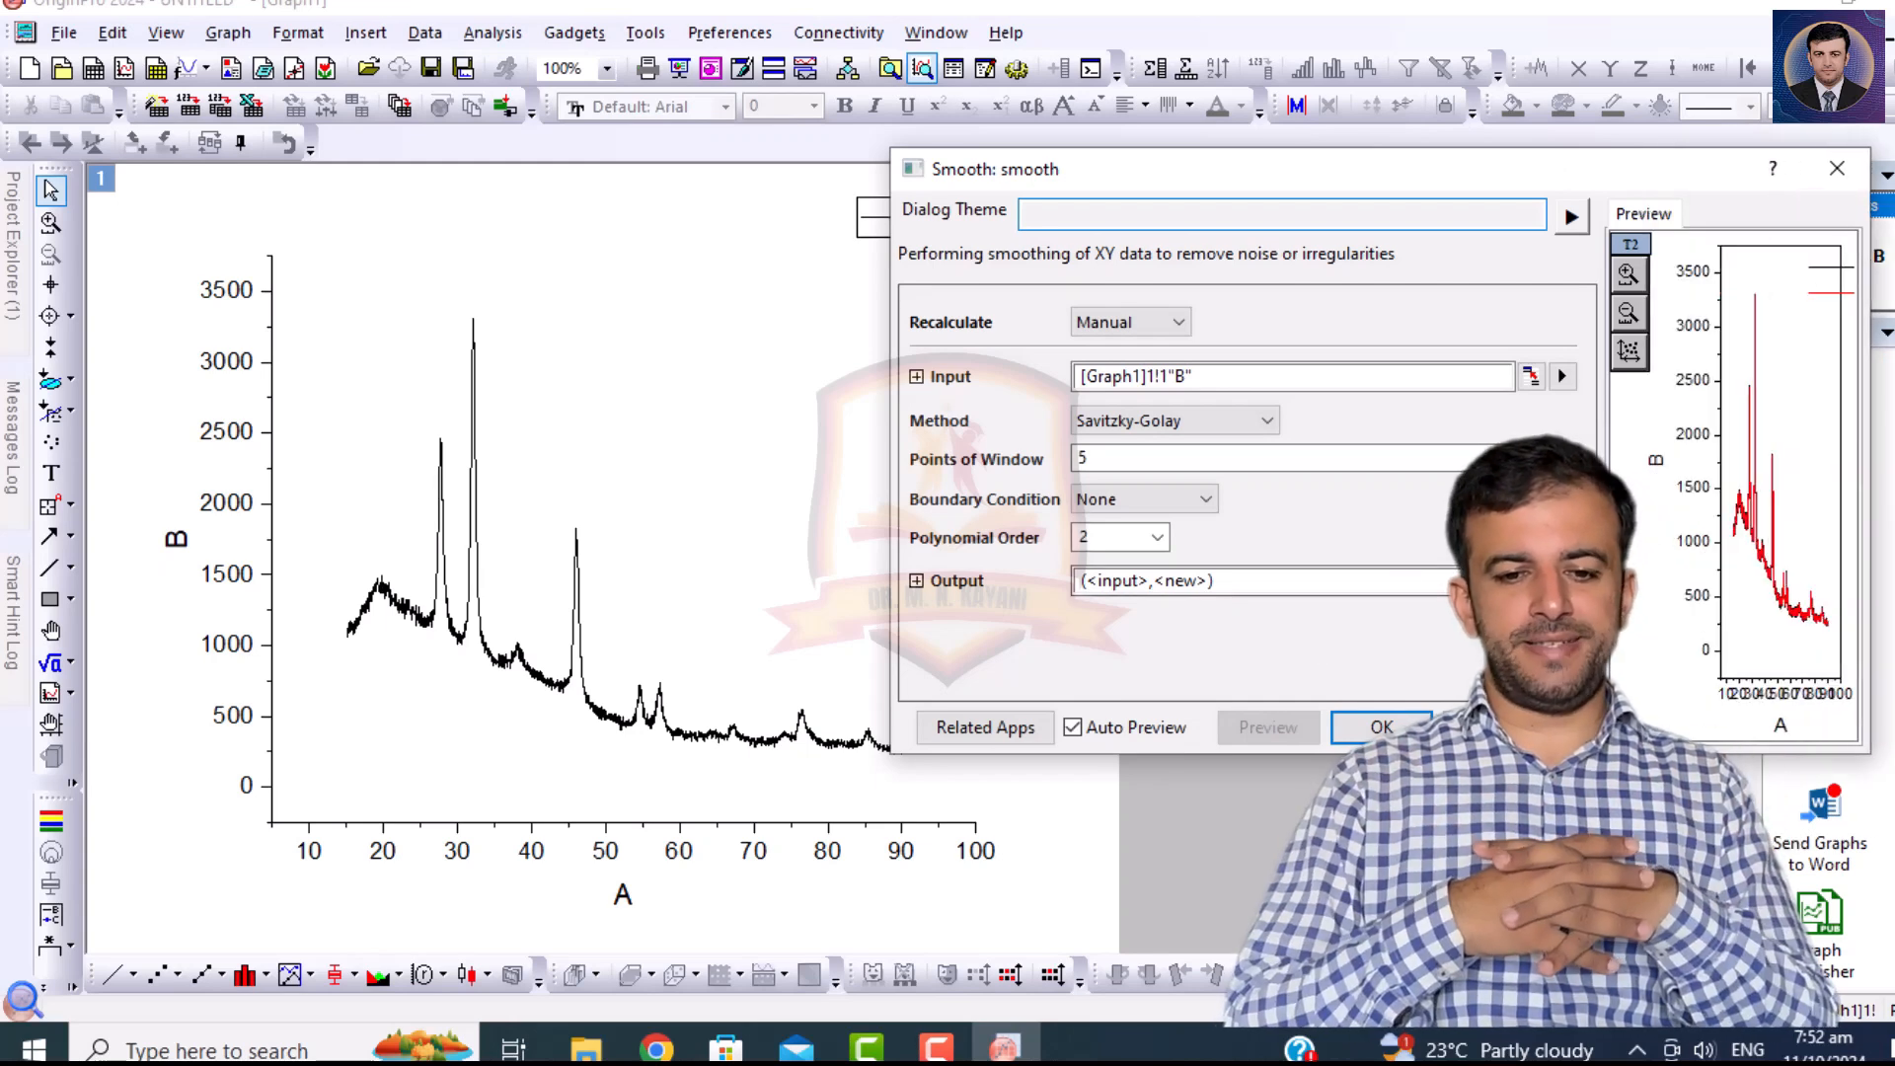
left_click_drag(1032, 180, 844, 99)
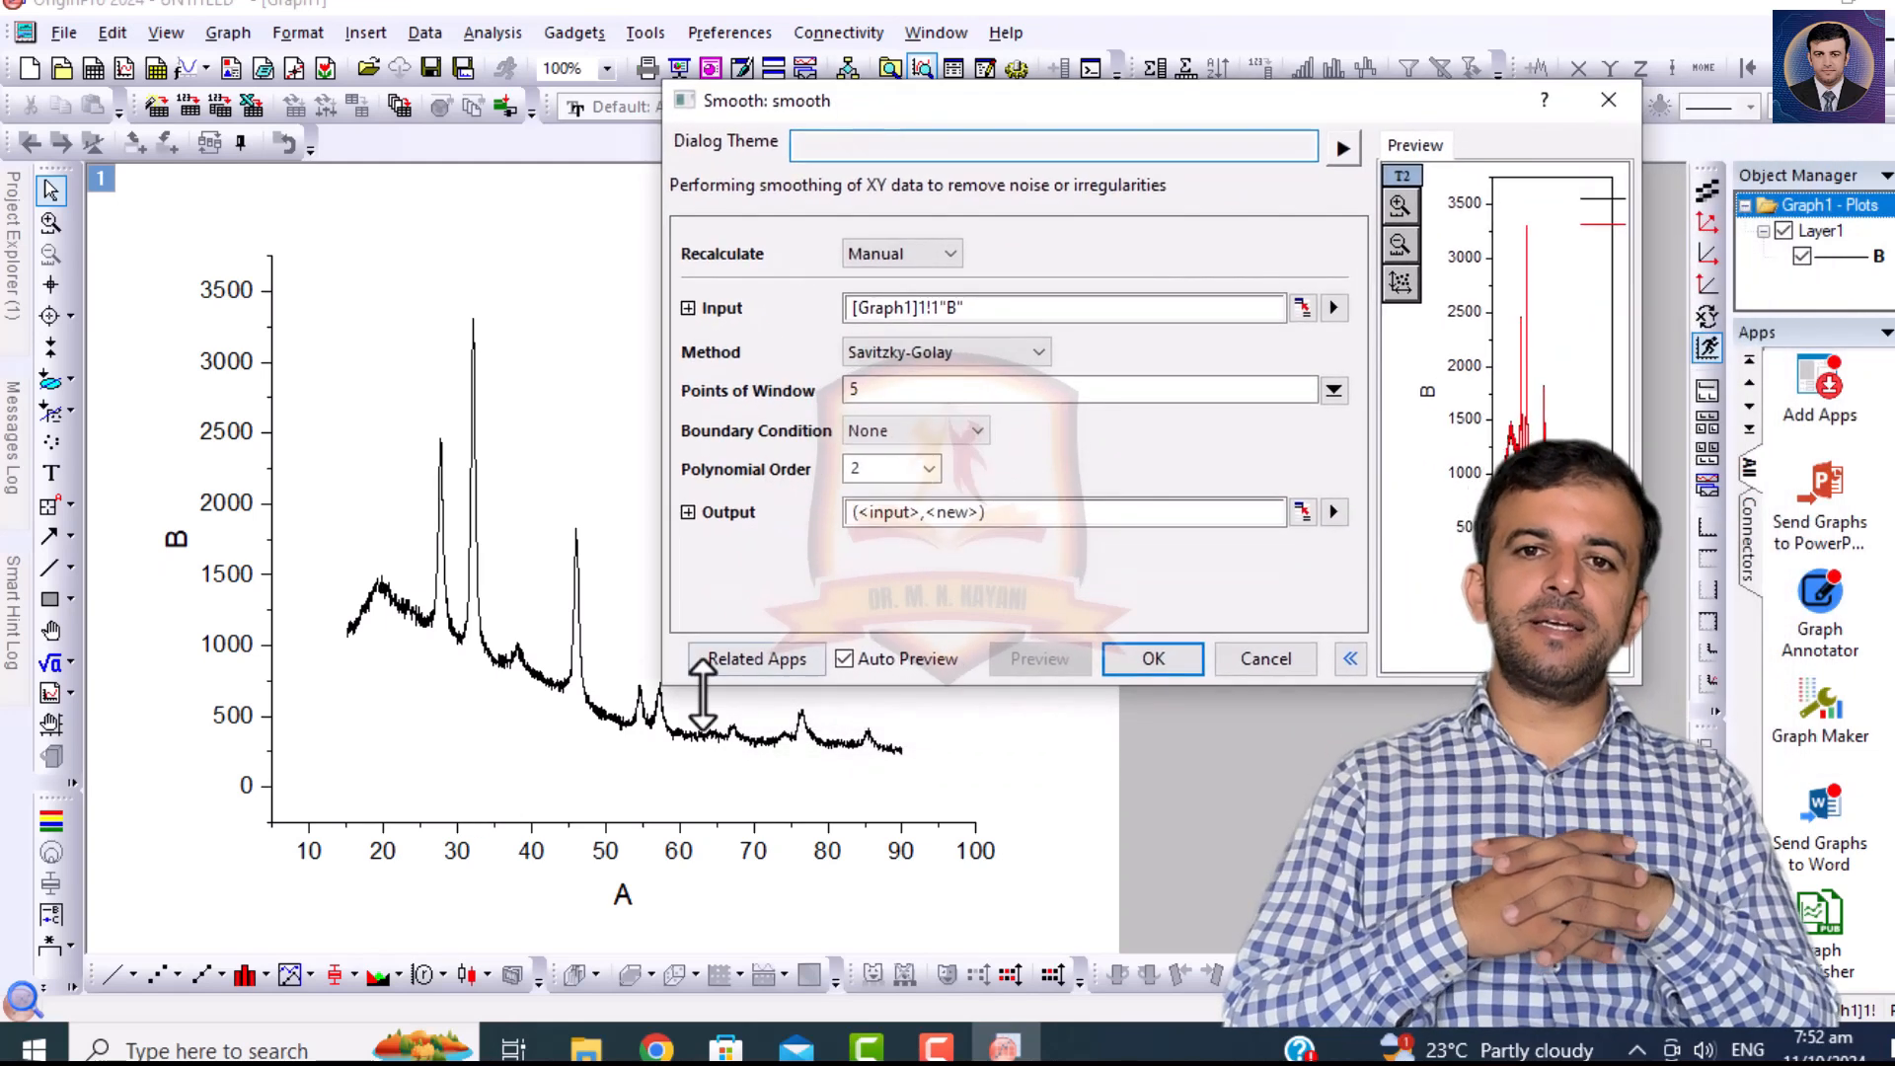
left_click_drag(657, 695, 771, 533)
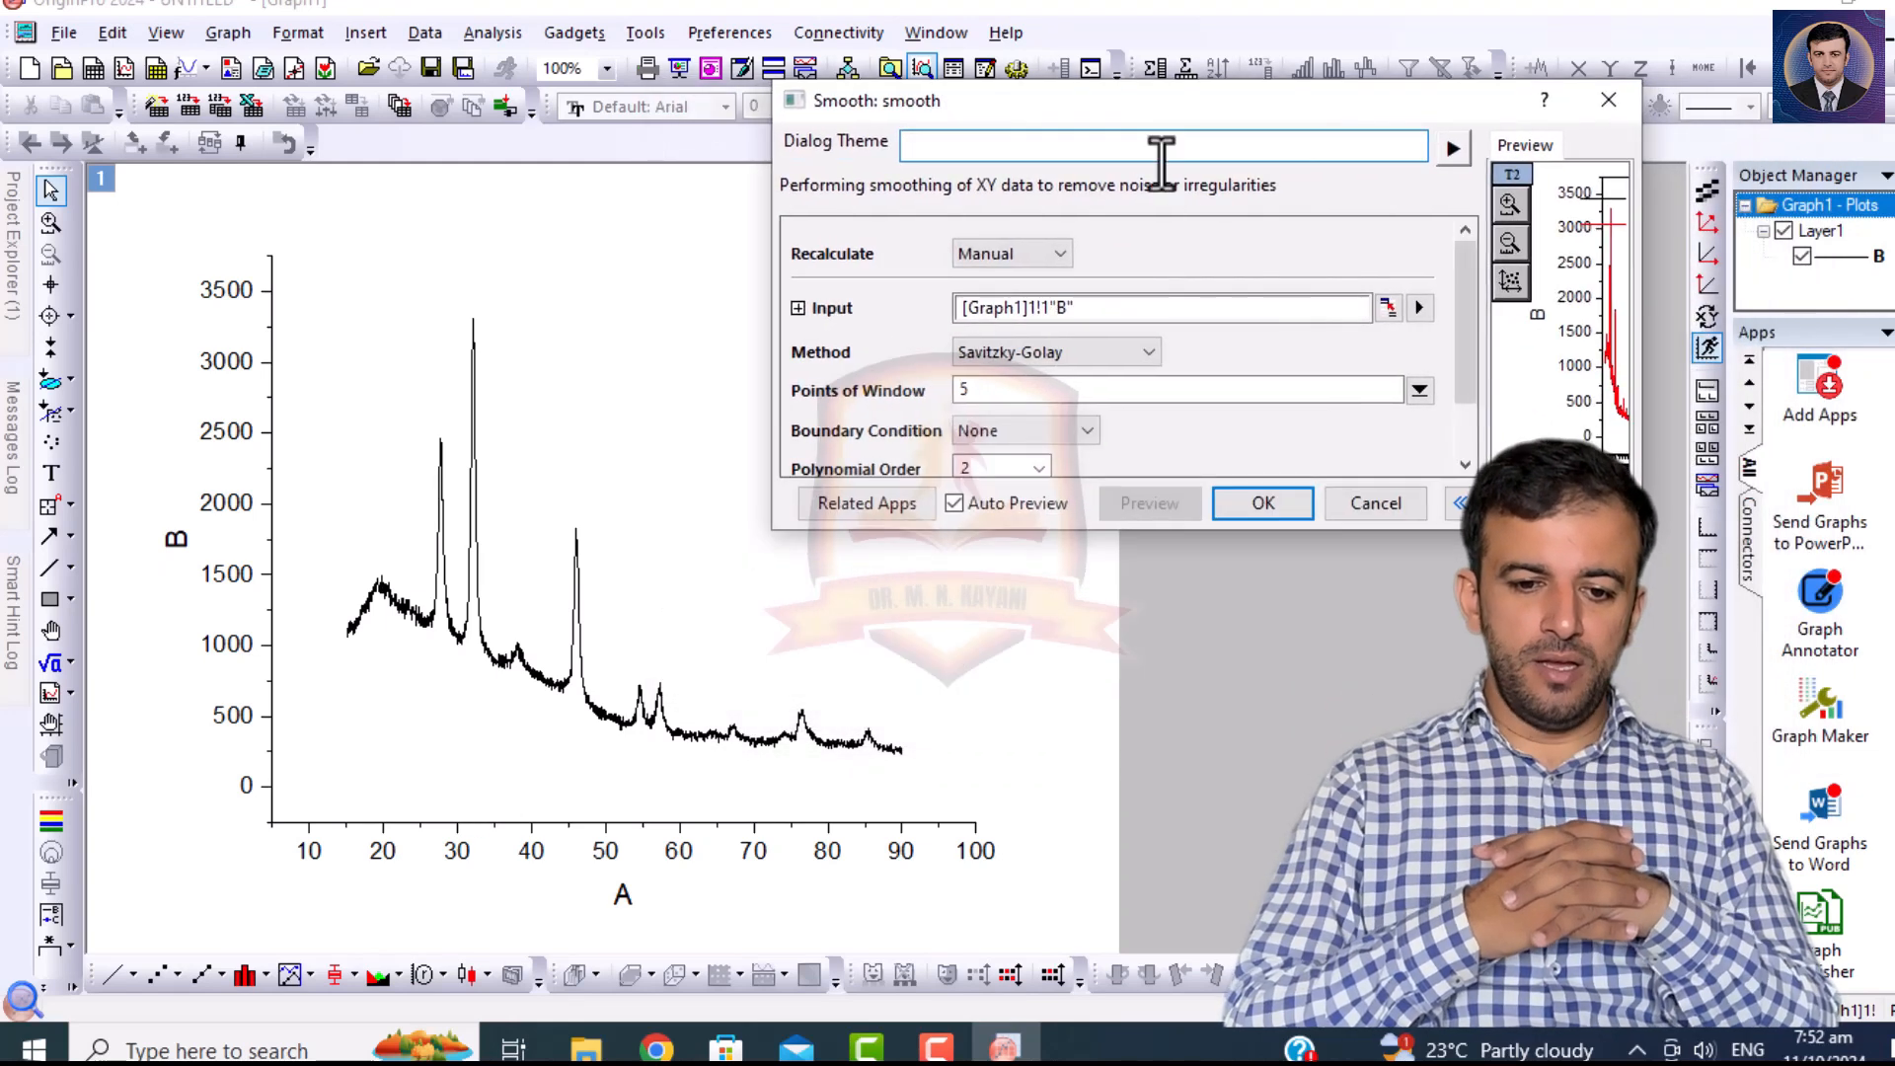
left_click_drag(1180, 110, 1051, 161)
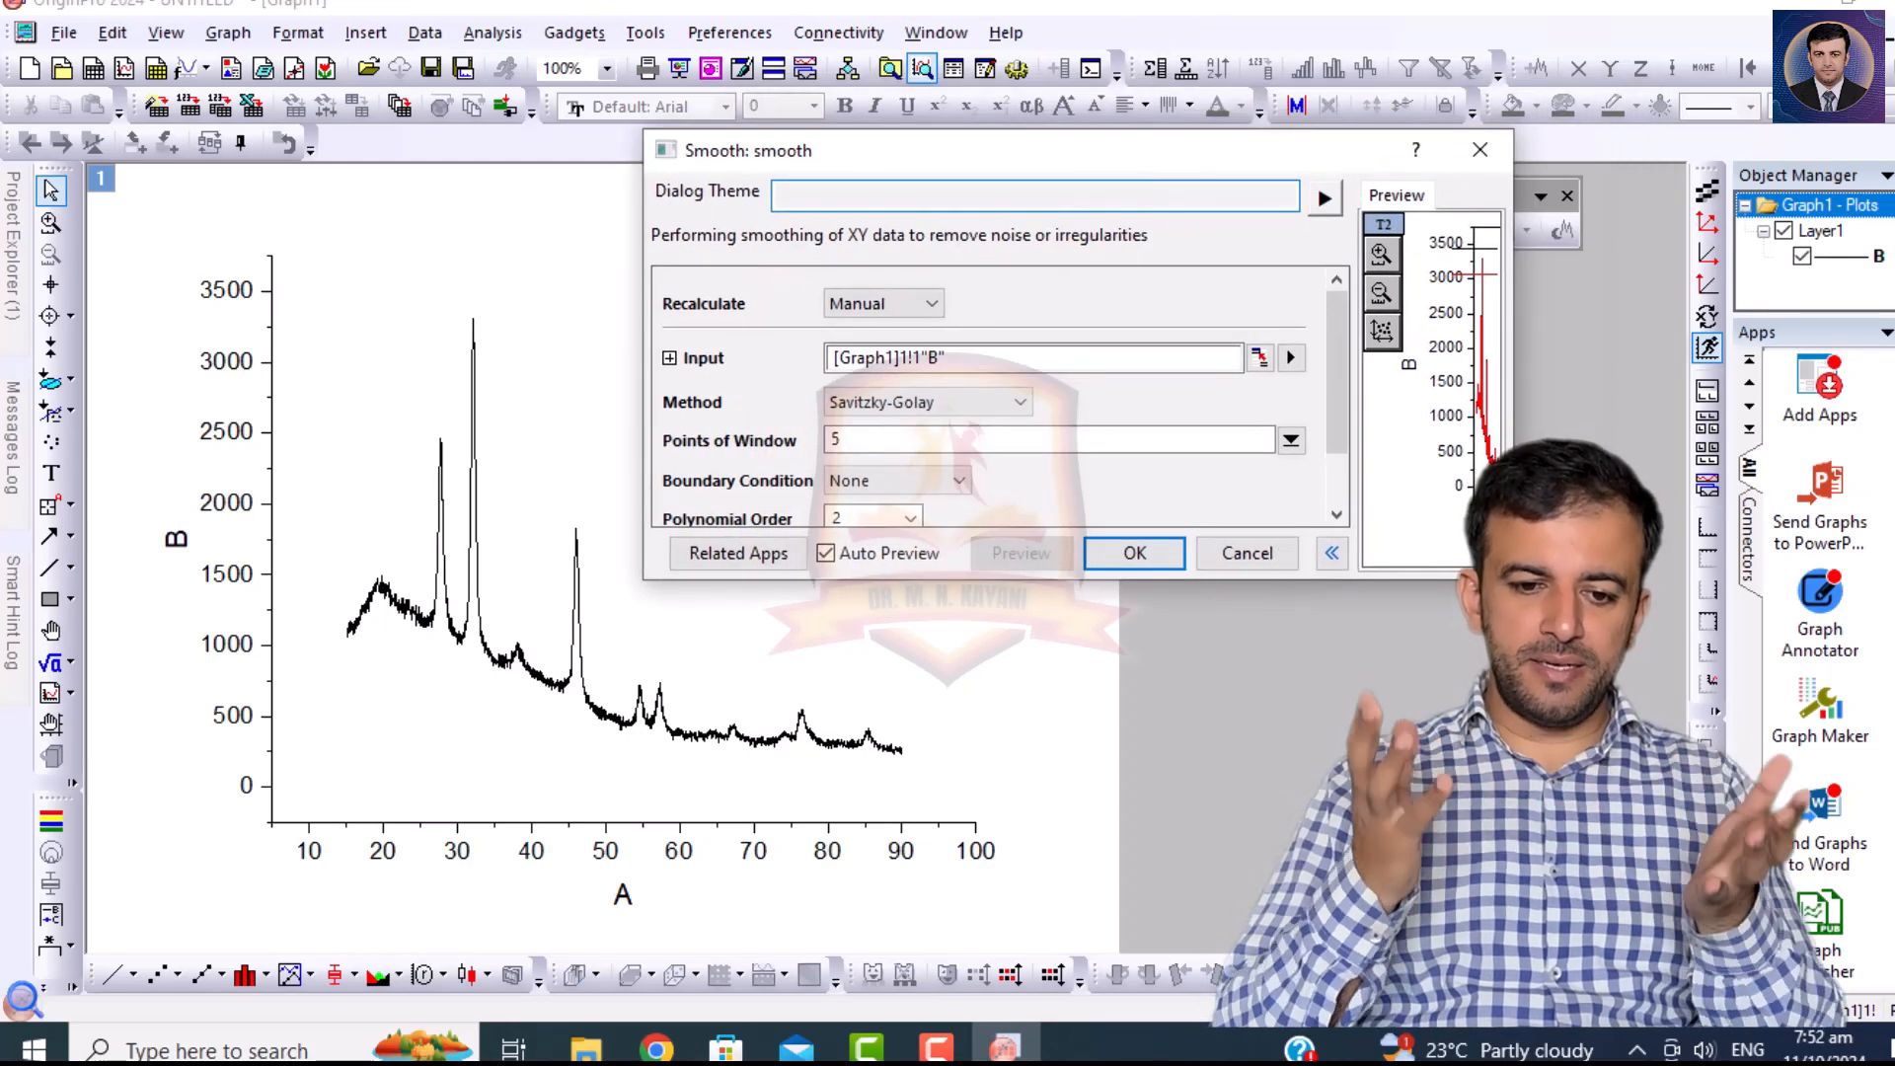
left_click_drag(1510, 578, 1697, 719)
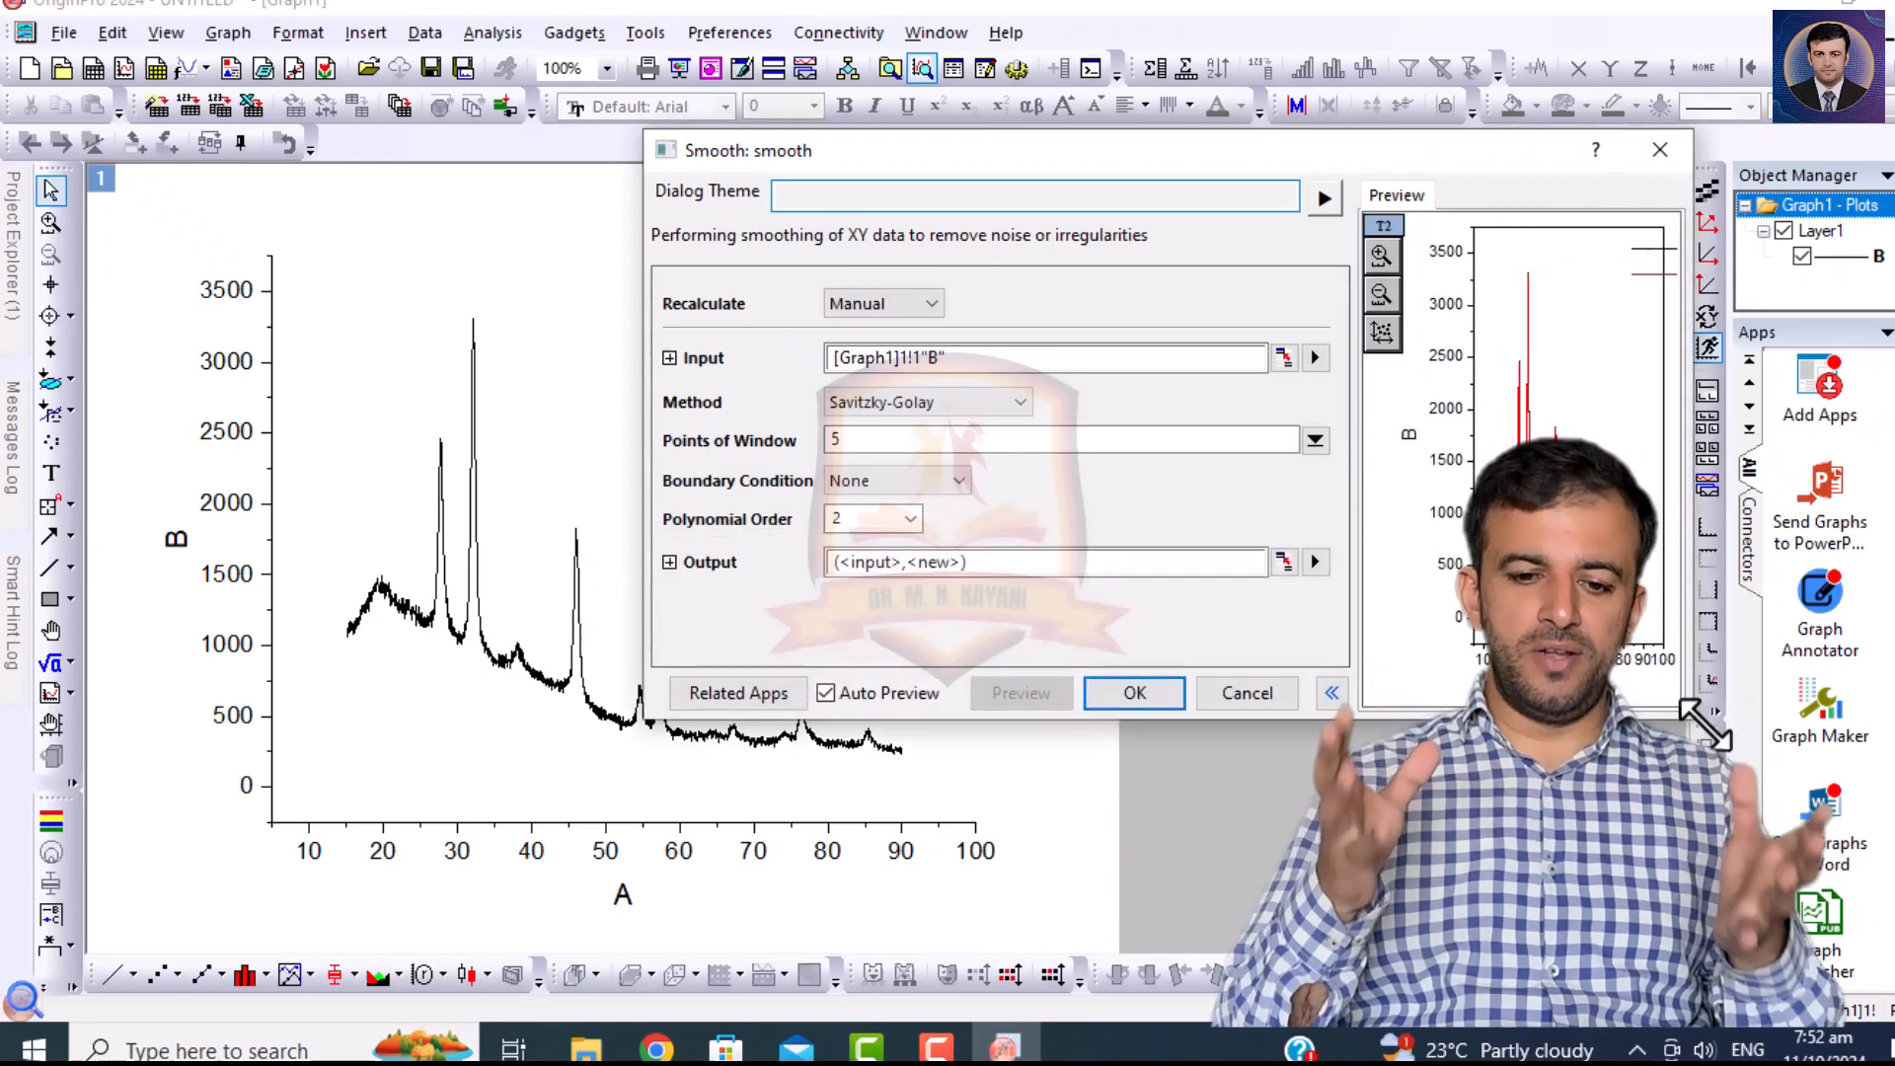
Try the Percentile Filter smoothing method with the percentile set to 69 and preview it.
left_click(918, 400)
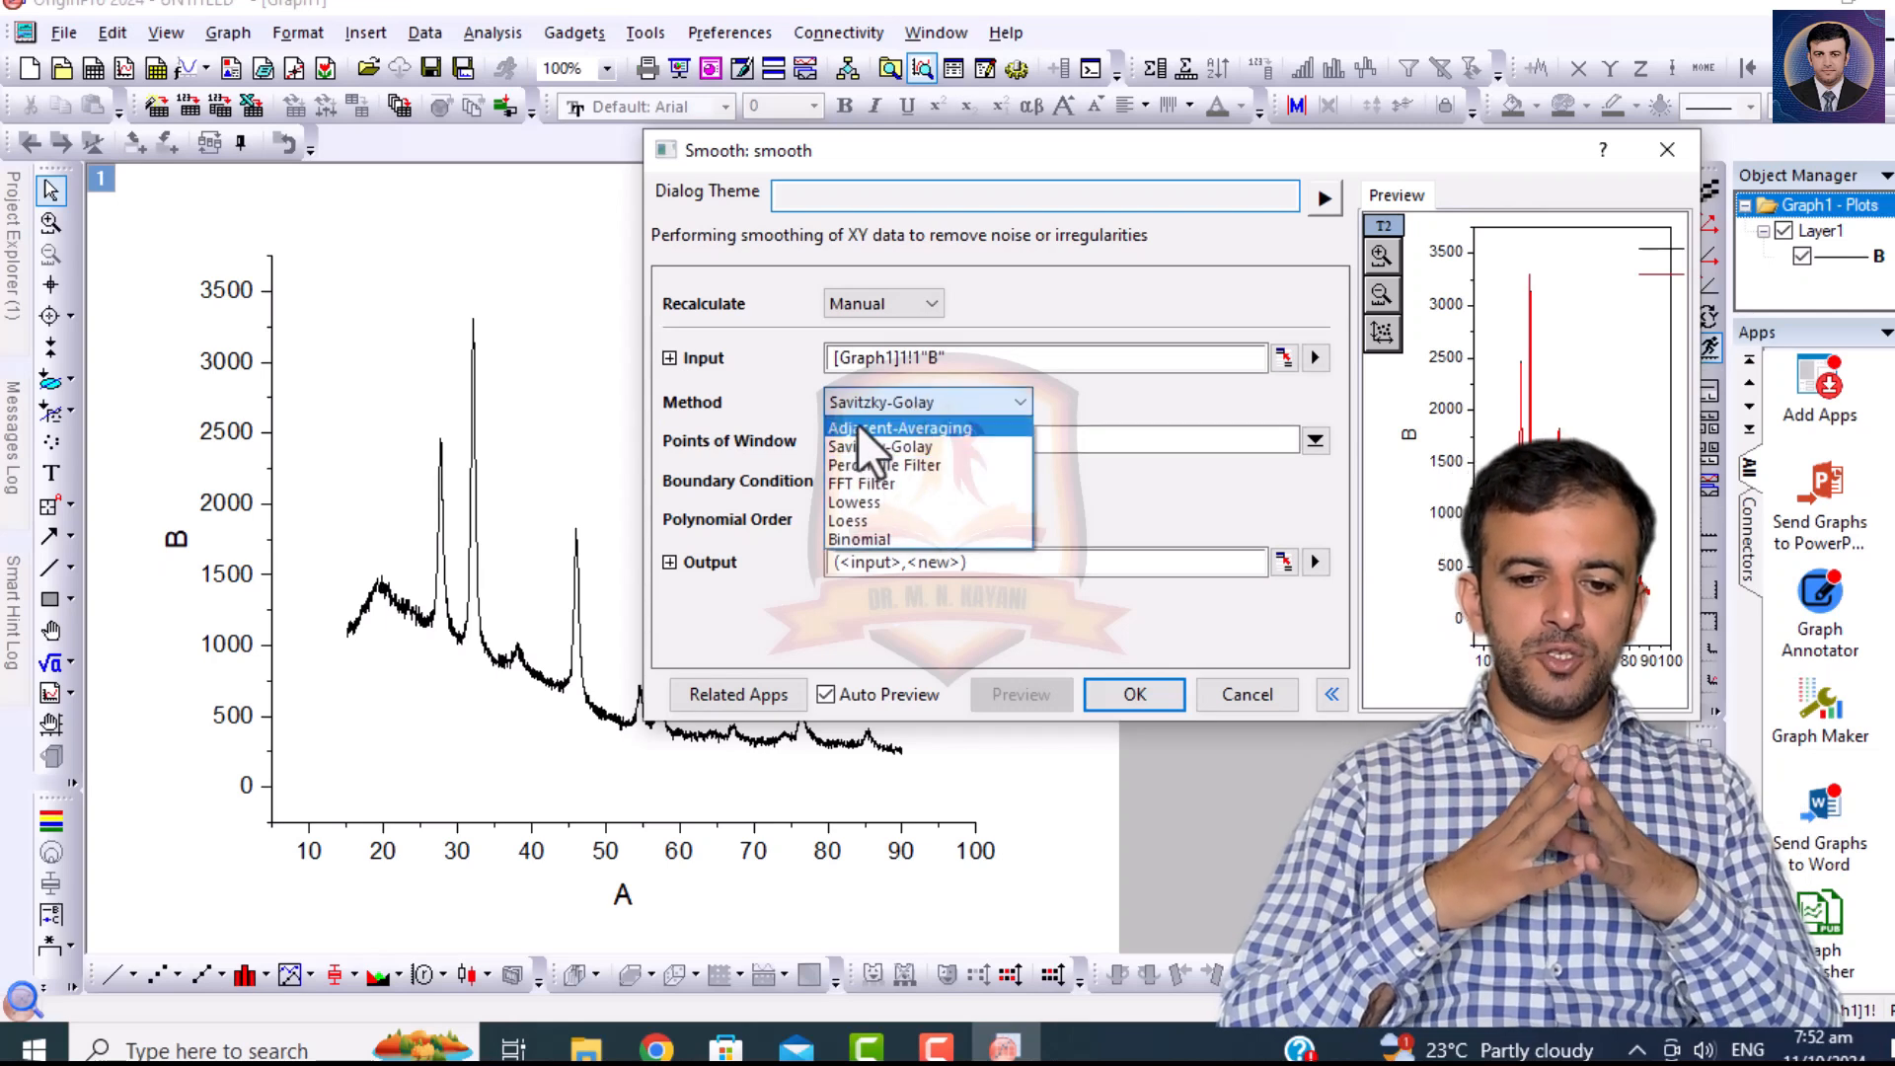
left_click(873, 463)
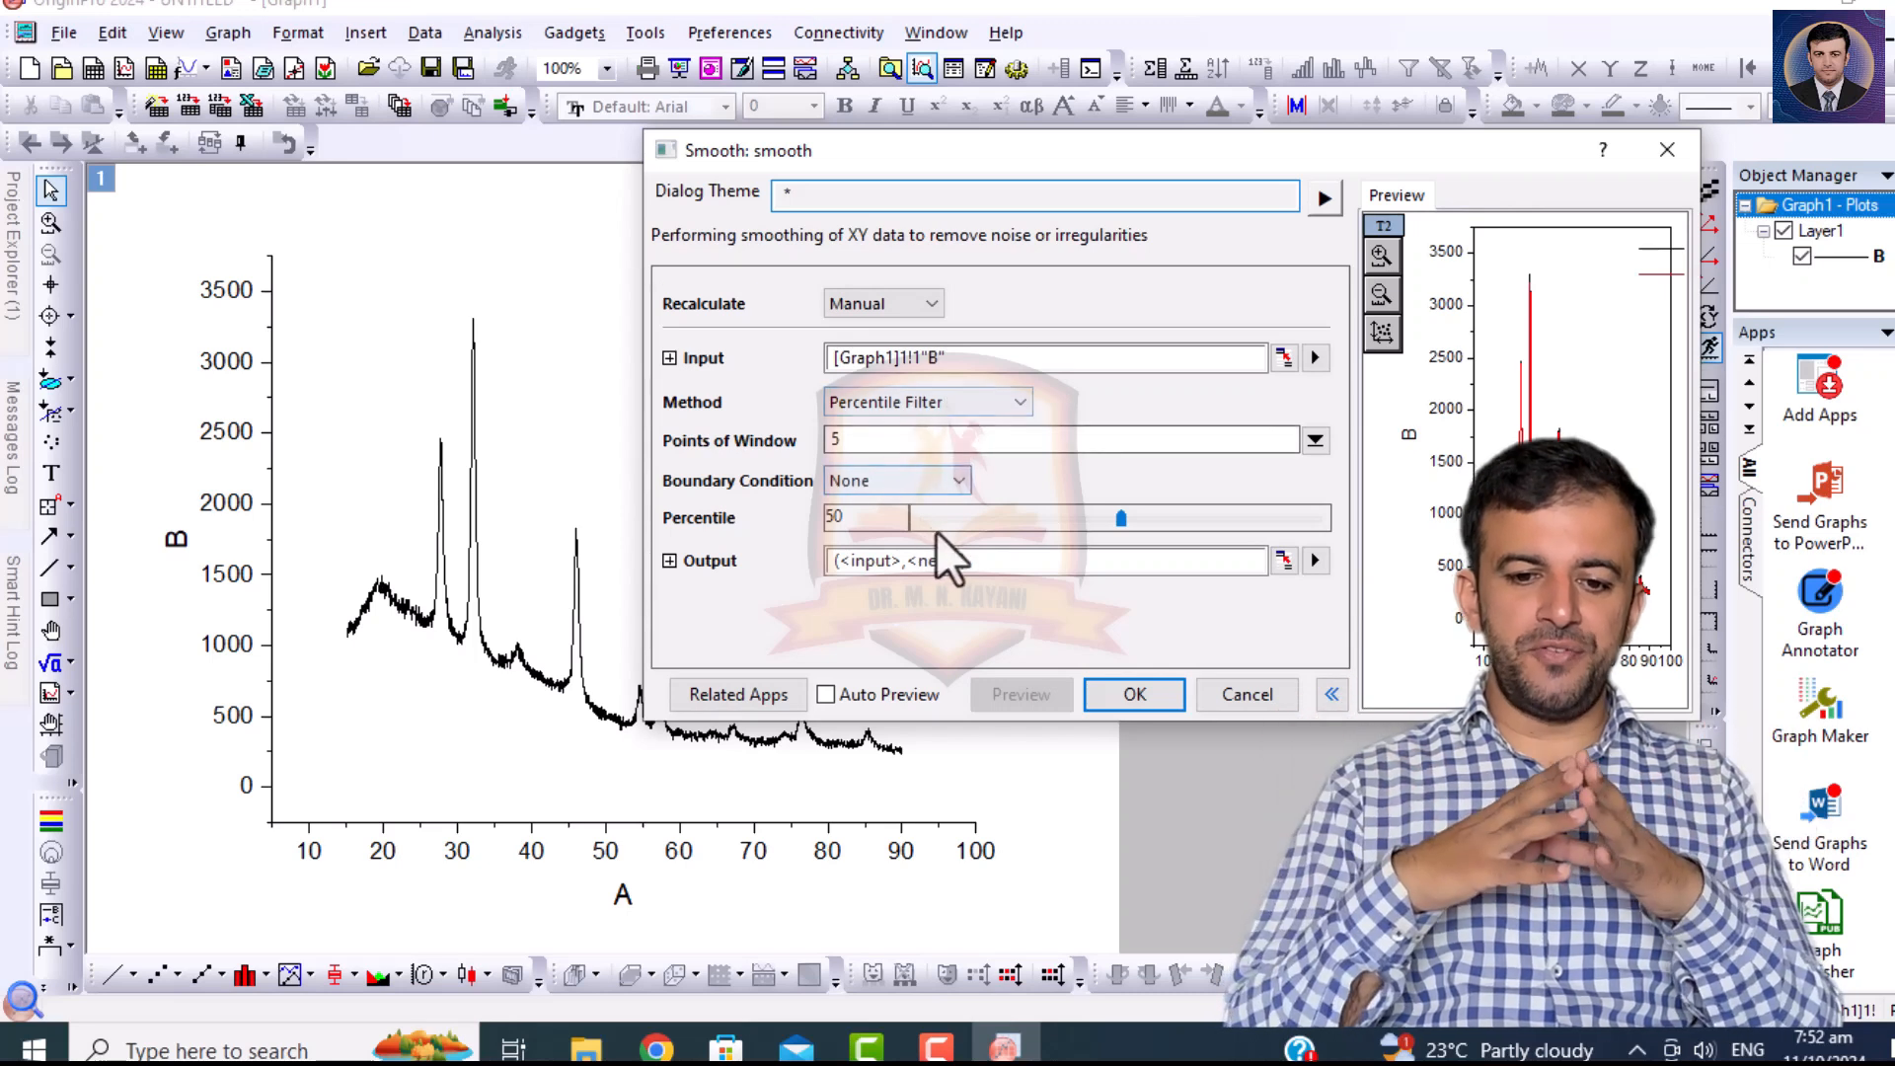
left_click_drag(1120, 519, 1195, 520)
left_click(1011, 696)
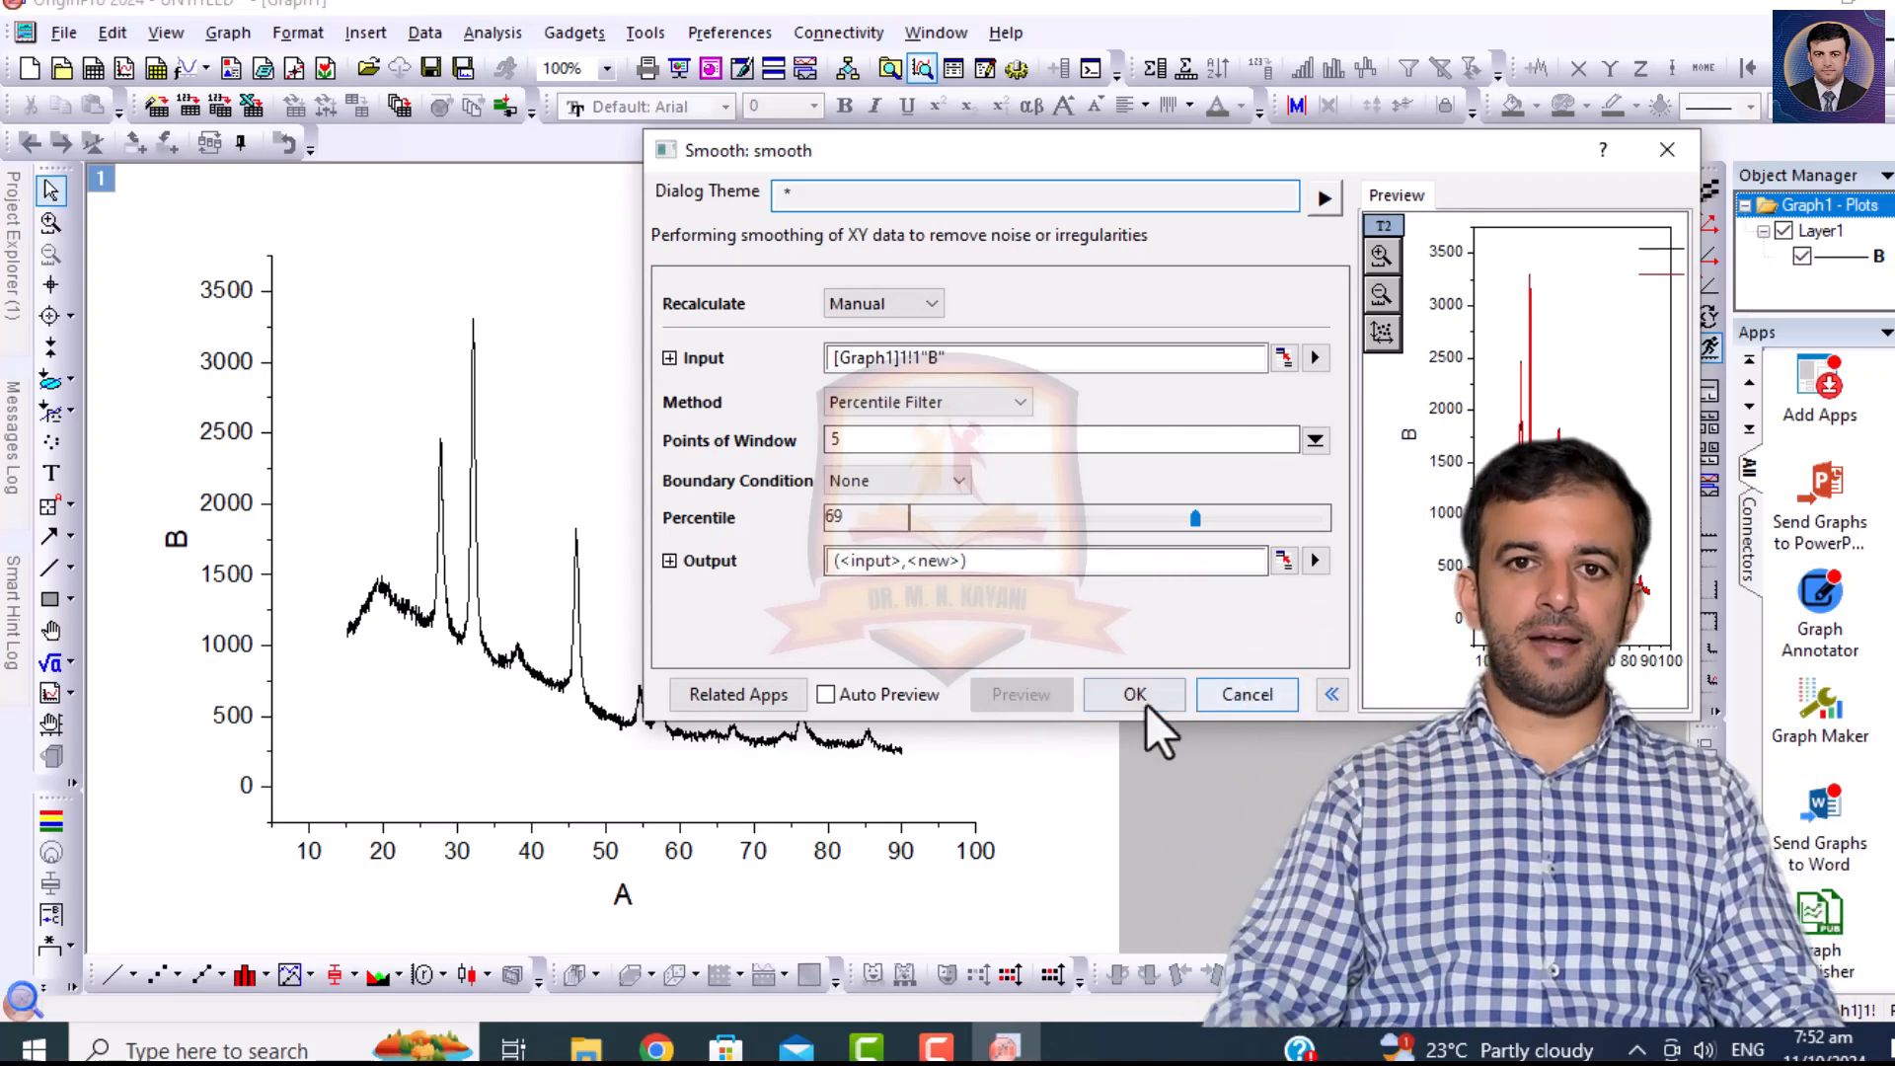
Set the smoothing method to FFT Filter with 10 points of window, and preview the smoothed curve in an enlarged dialog.
left_click(920, 400)
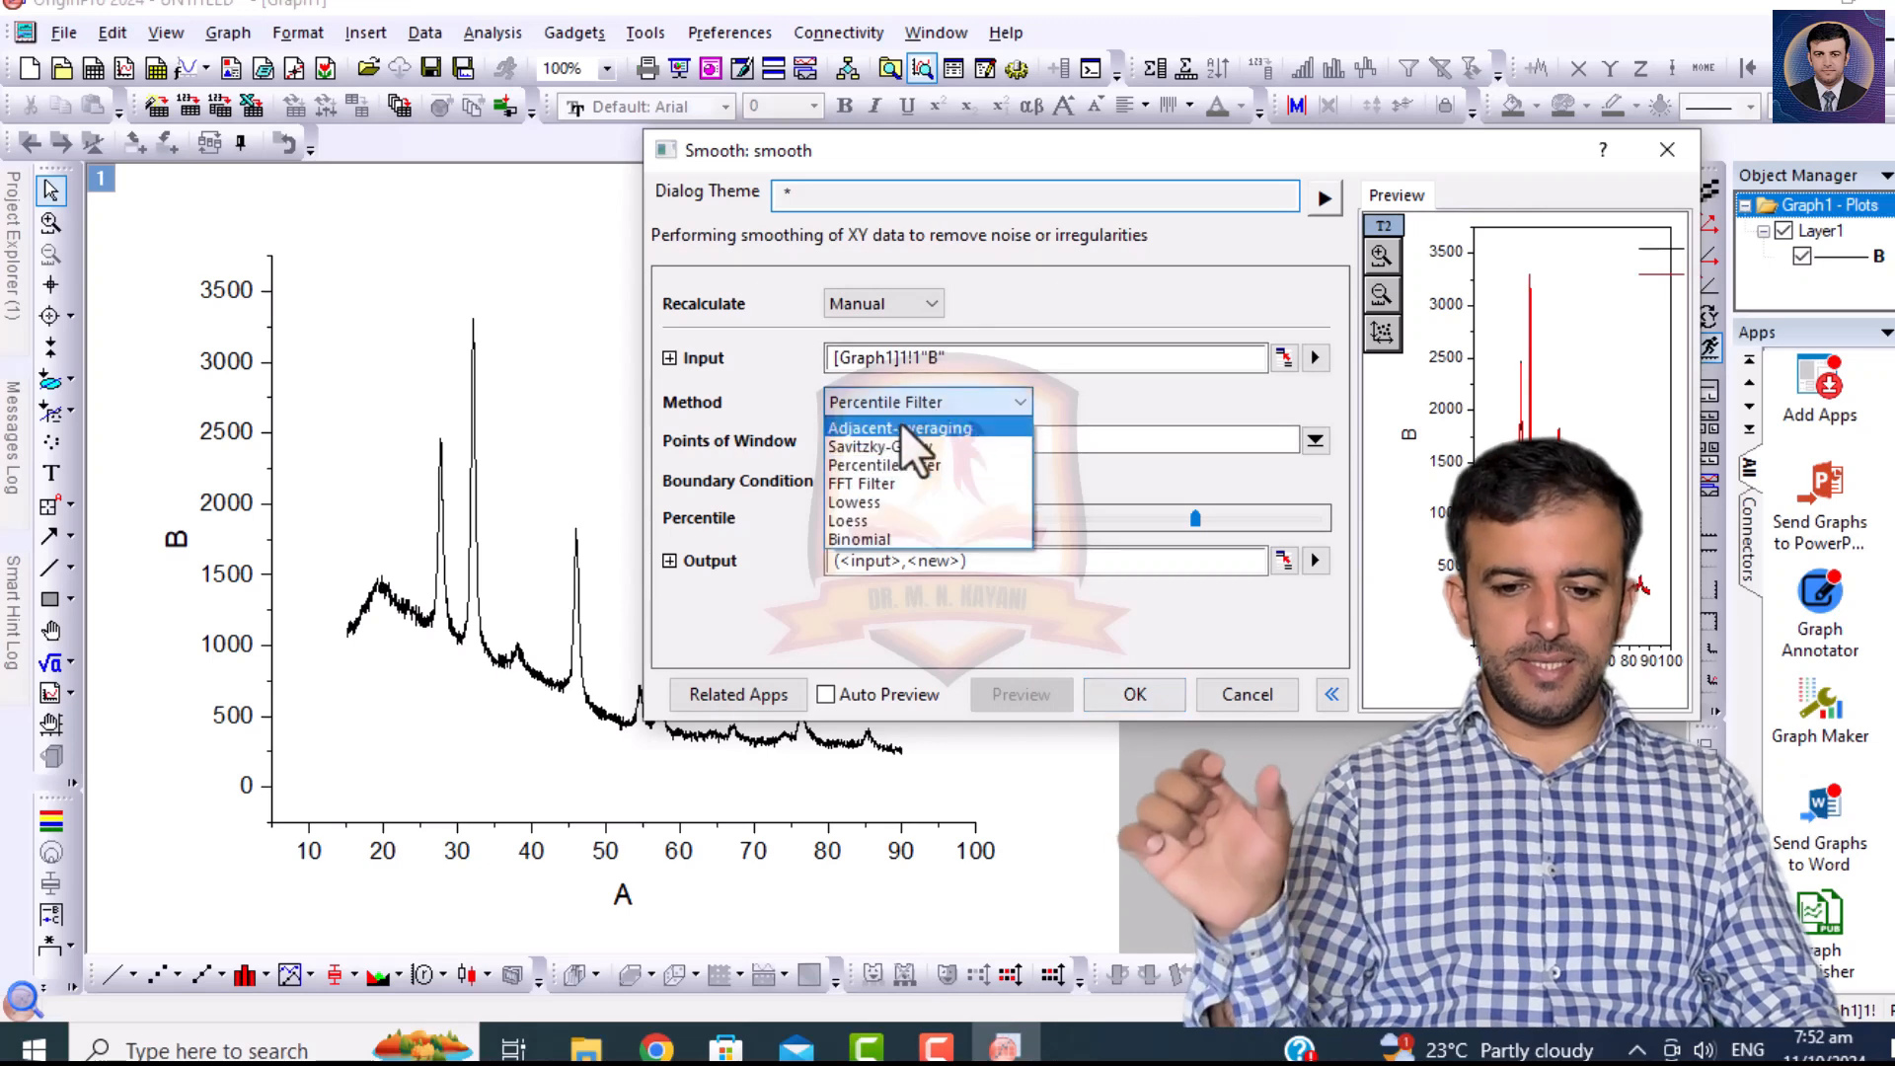
left_click(874, 487)
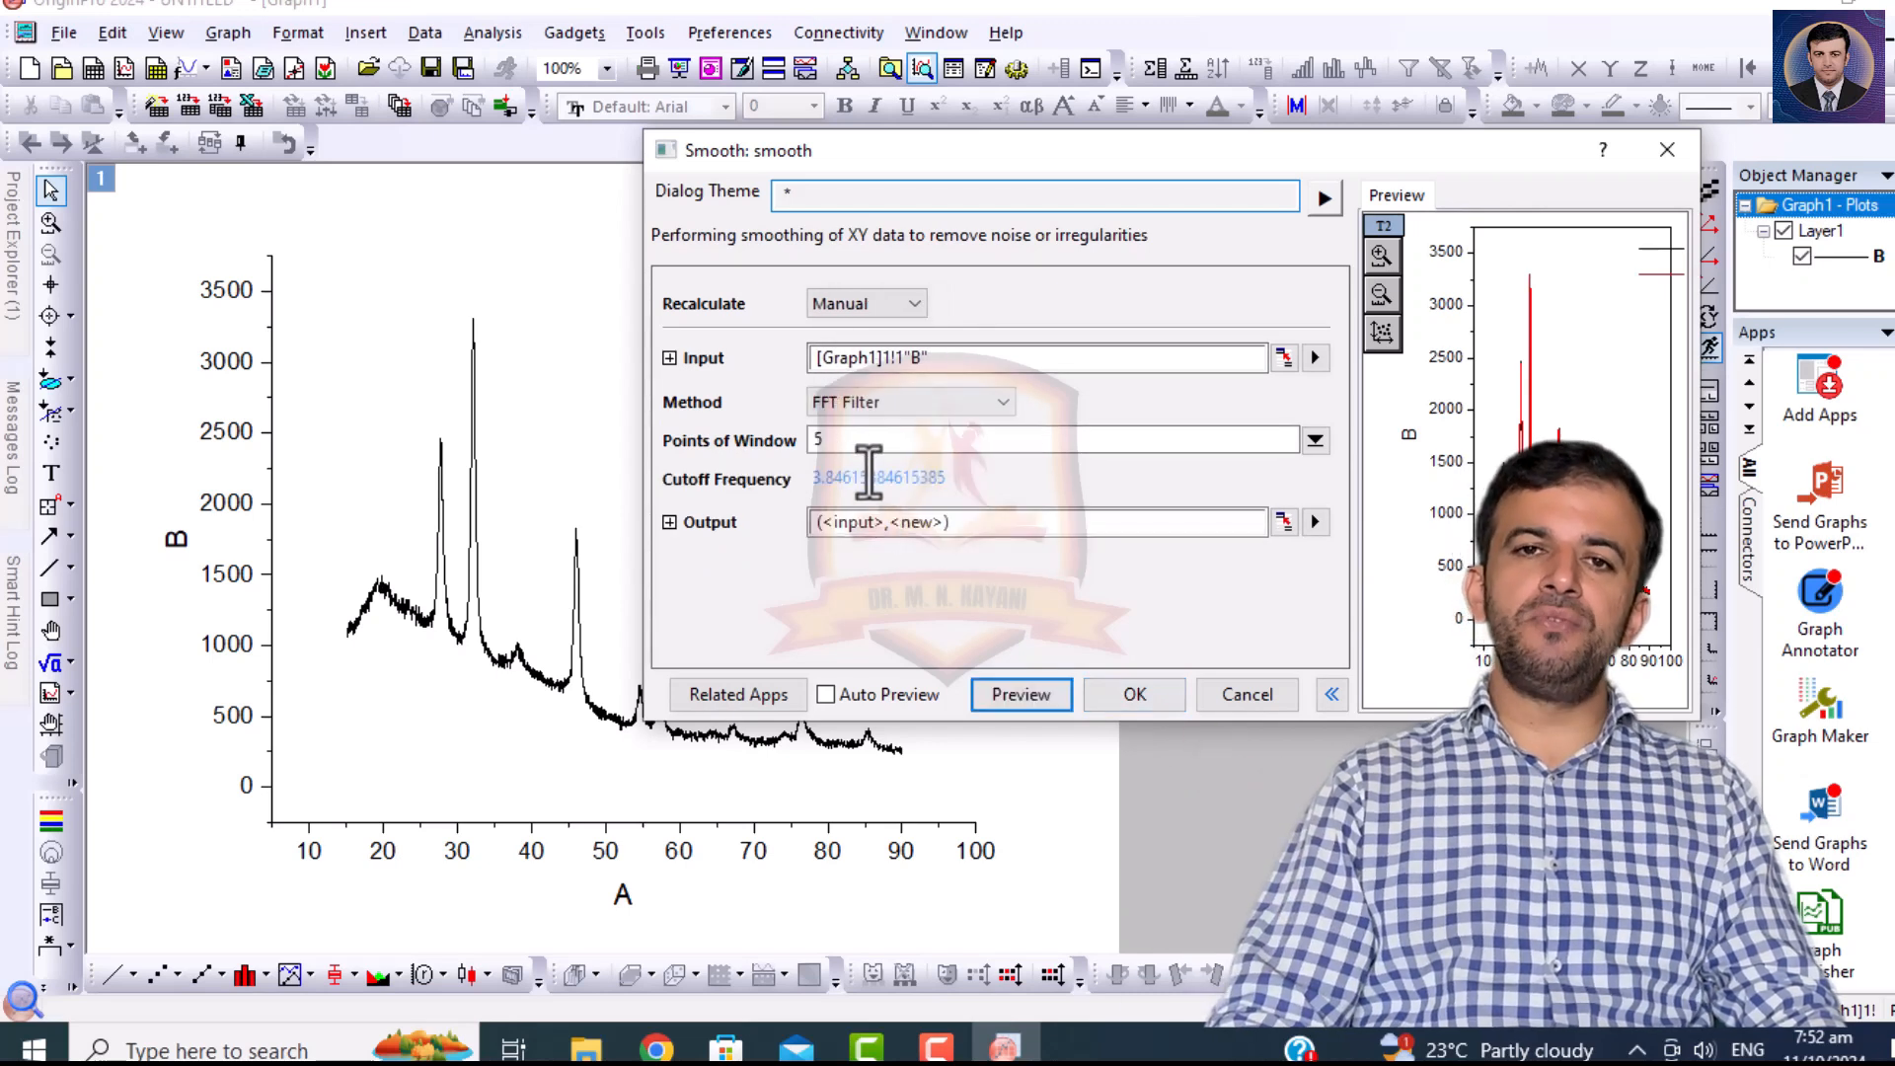
double_click(832, 441)
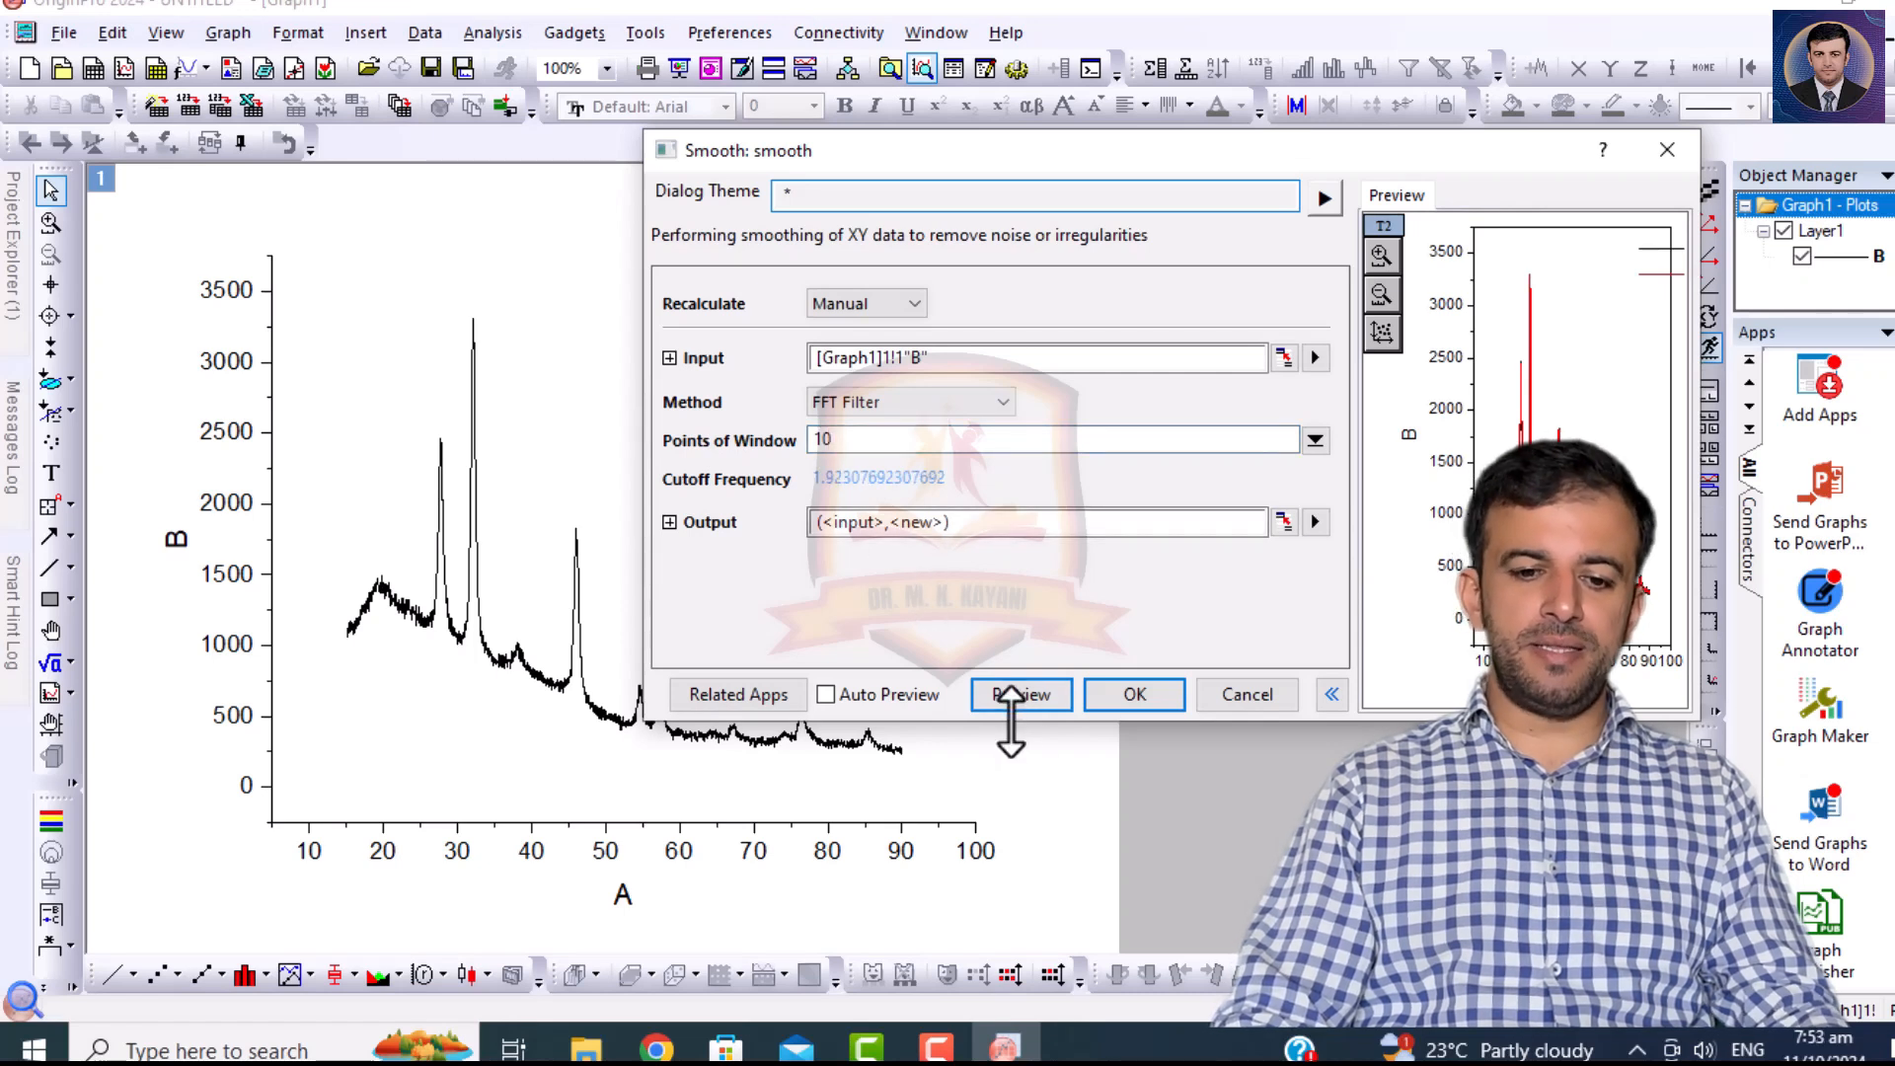
left_click(1014, 696)
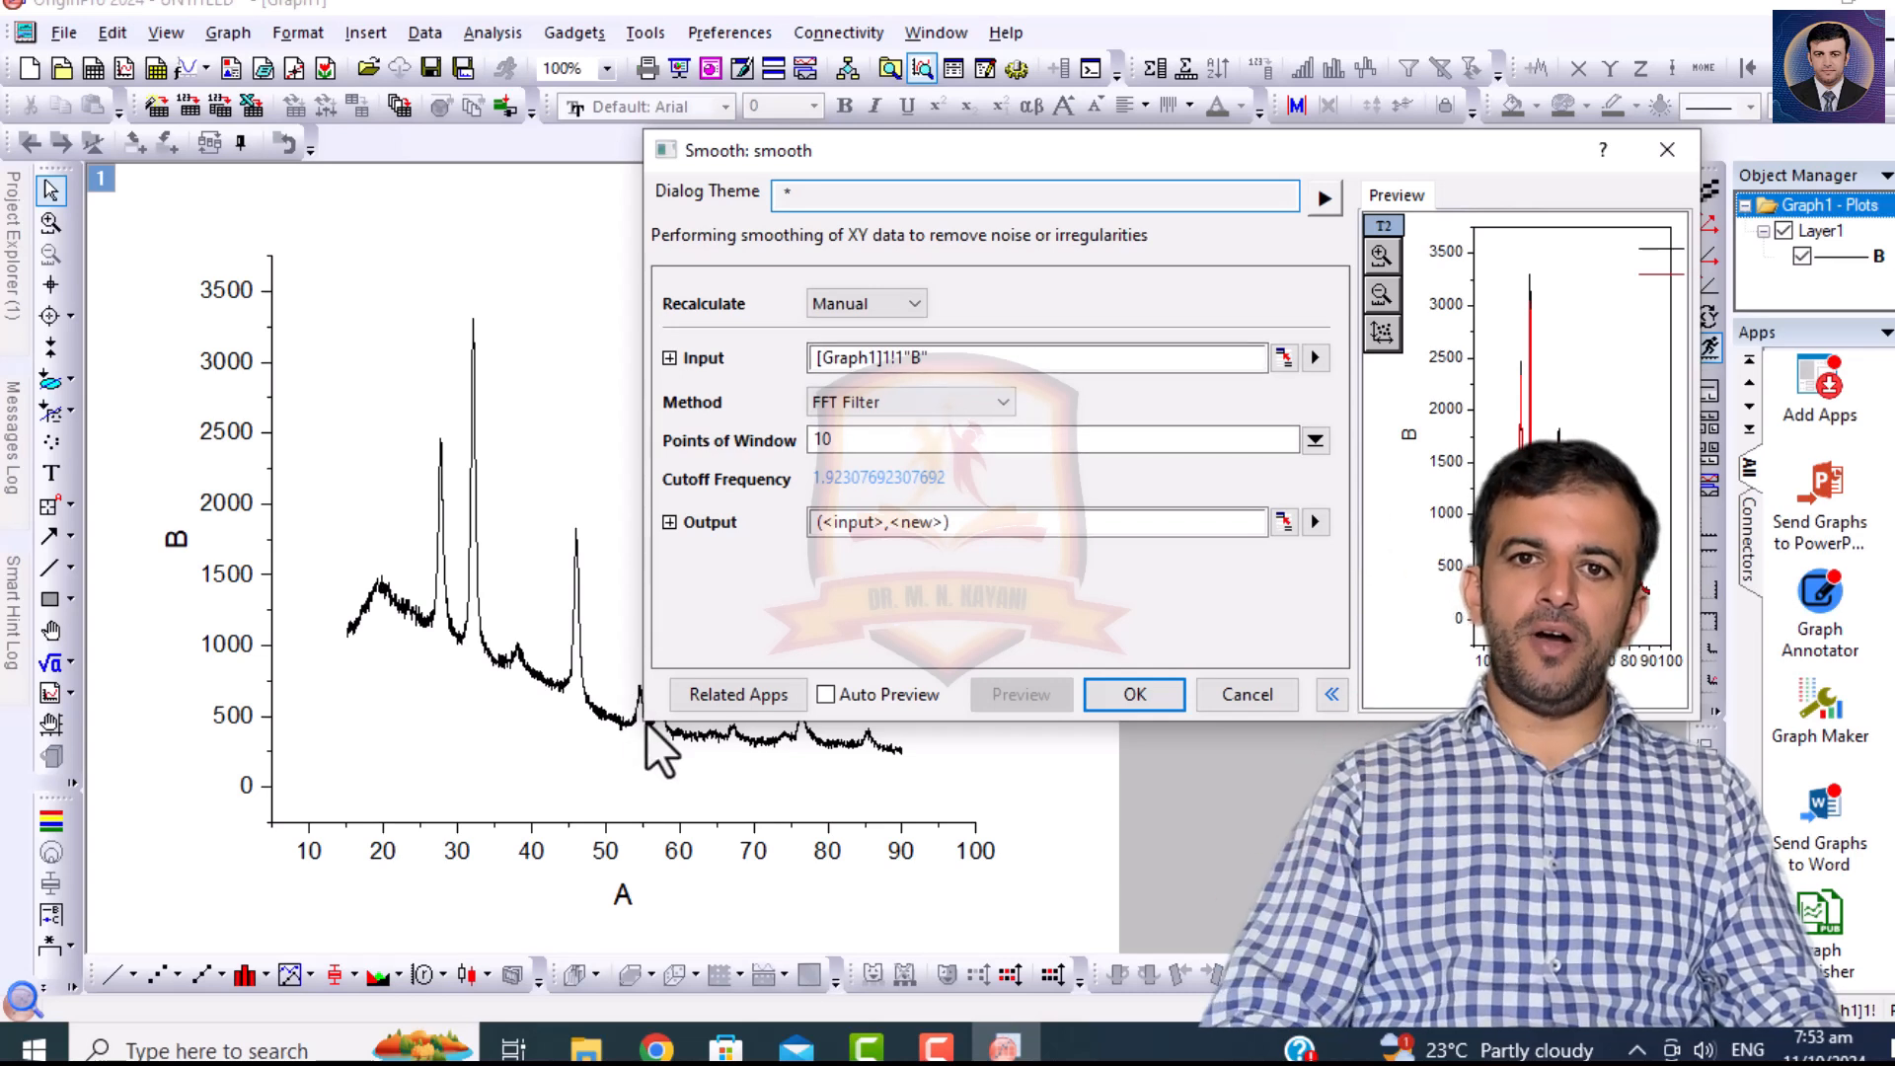
left_click_drag(644, 721, 210, 848)
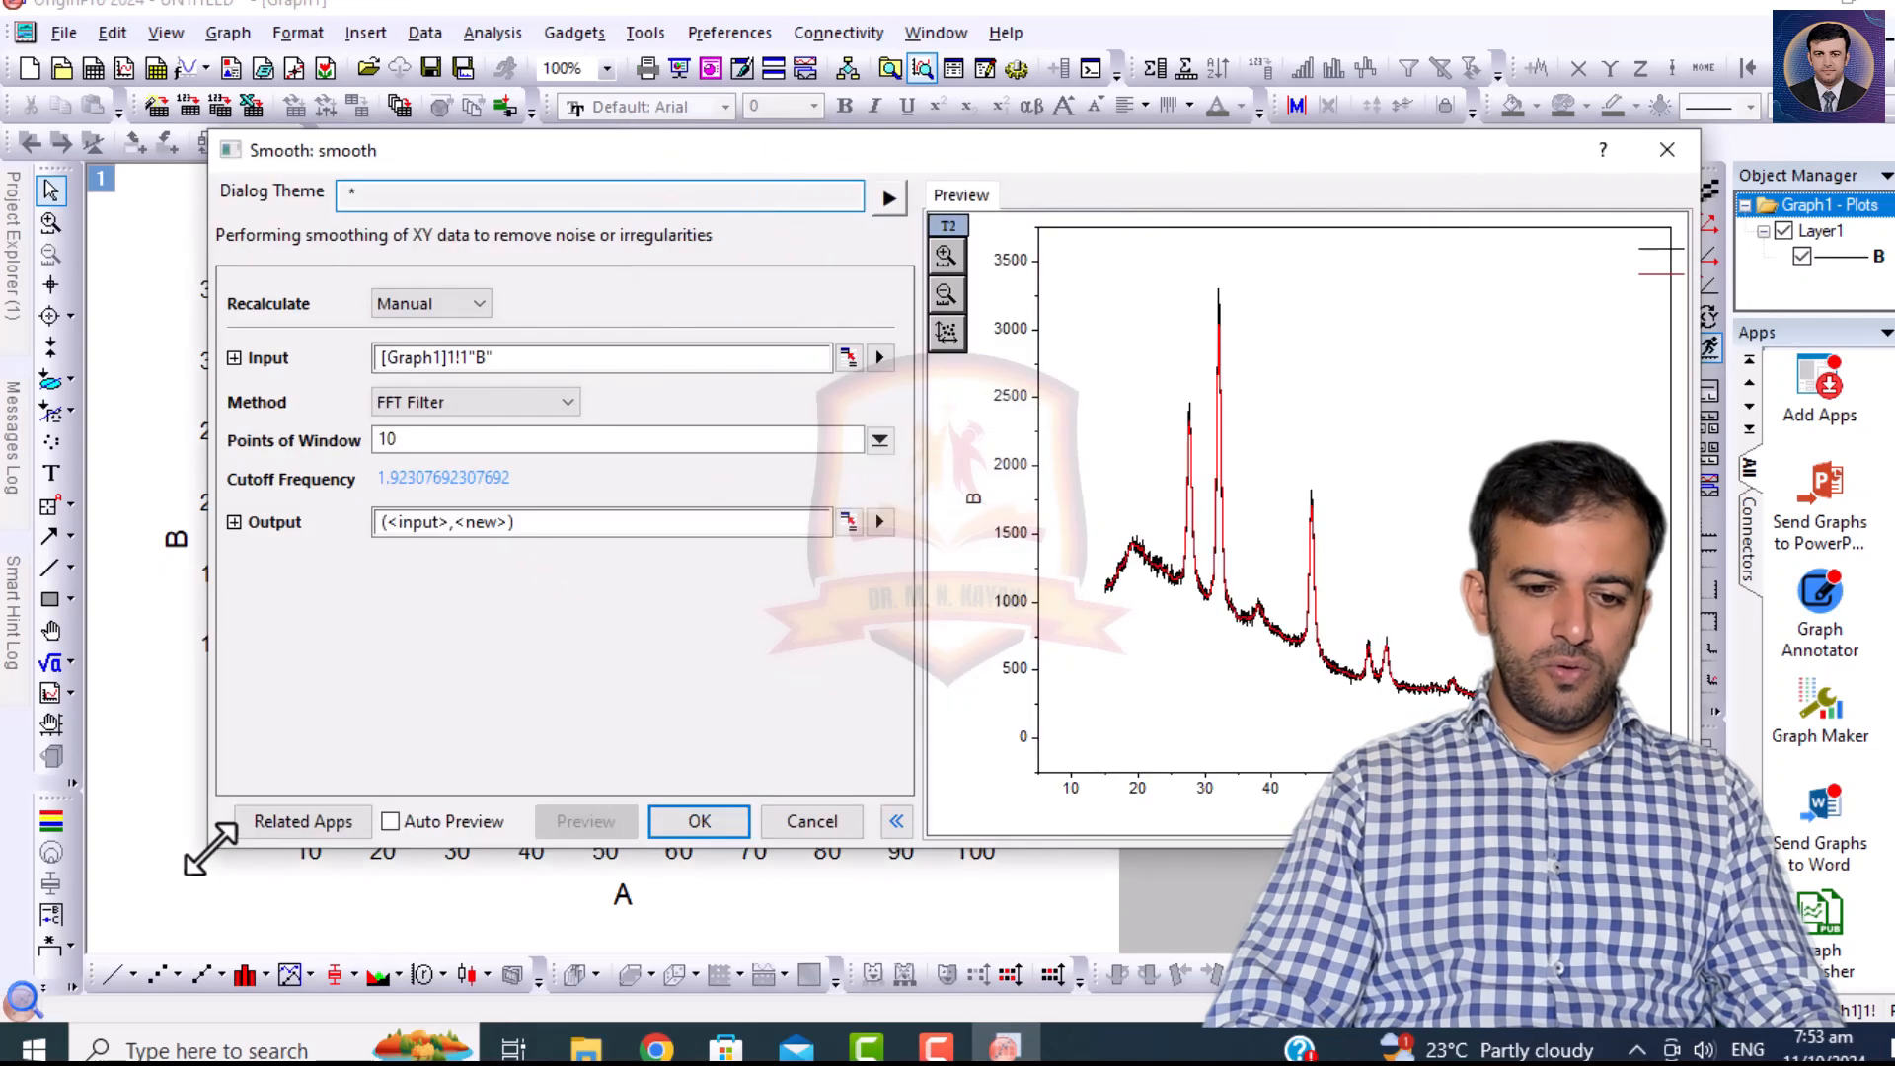
left_click(457, 399)
left_click(428, 475)
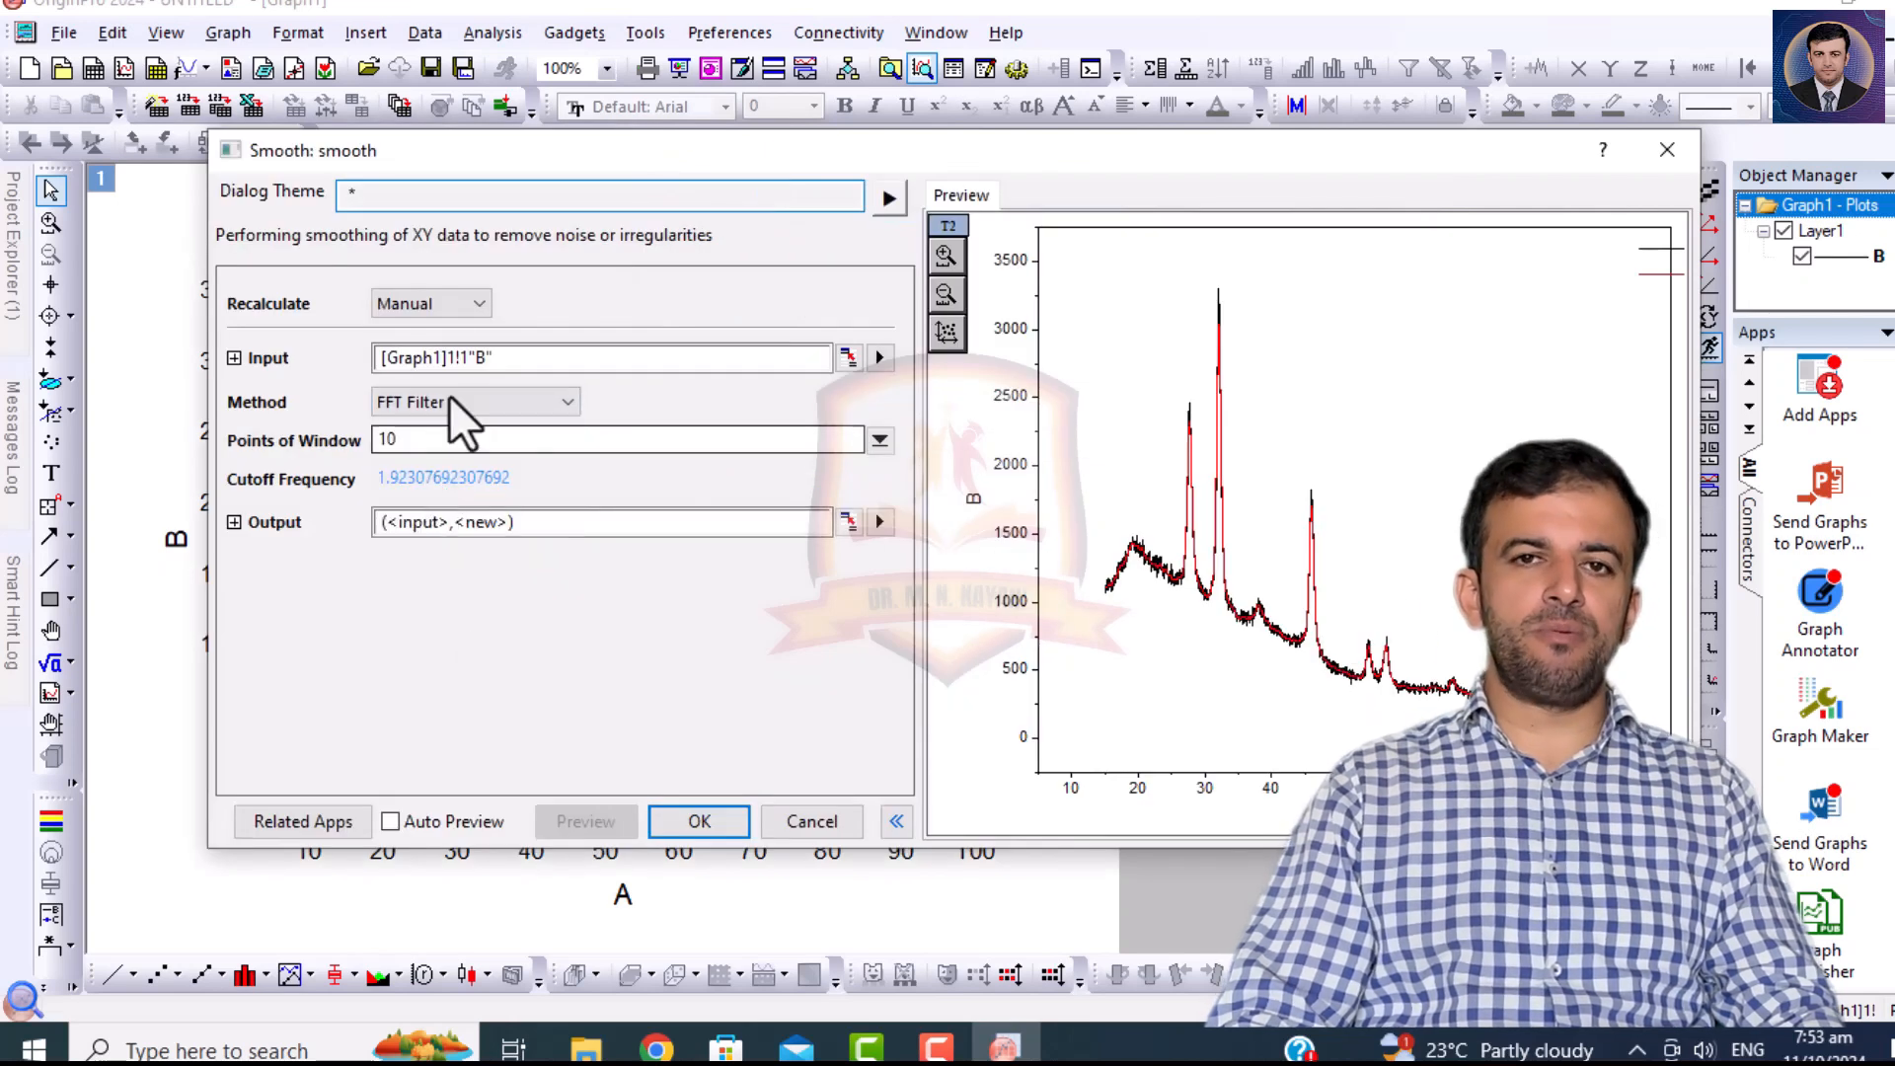
Switch the smoothing method back to Percentile Filter, raise the percentile to 91 and preview the smoothed curve.
left_click(435, 395)
left_click(424, 465)
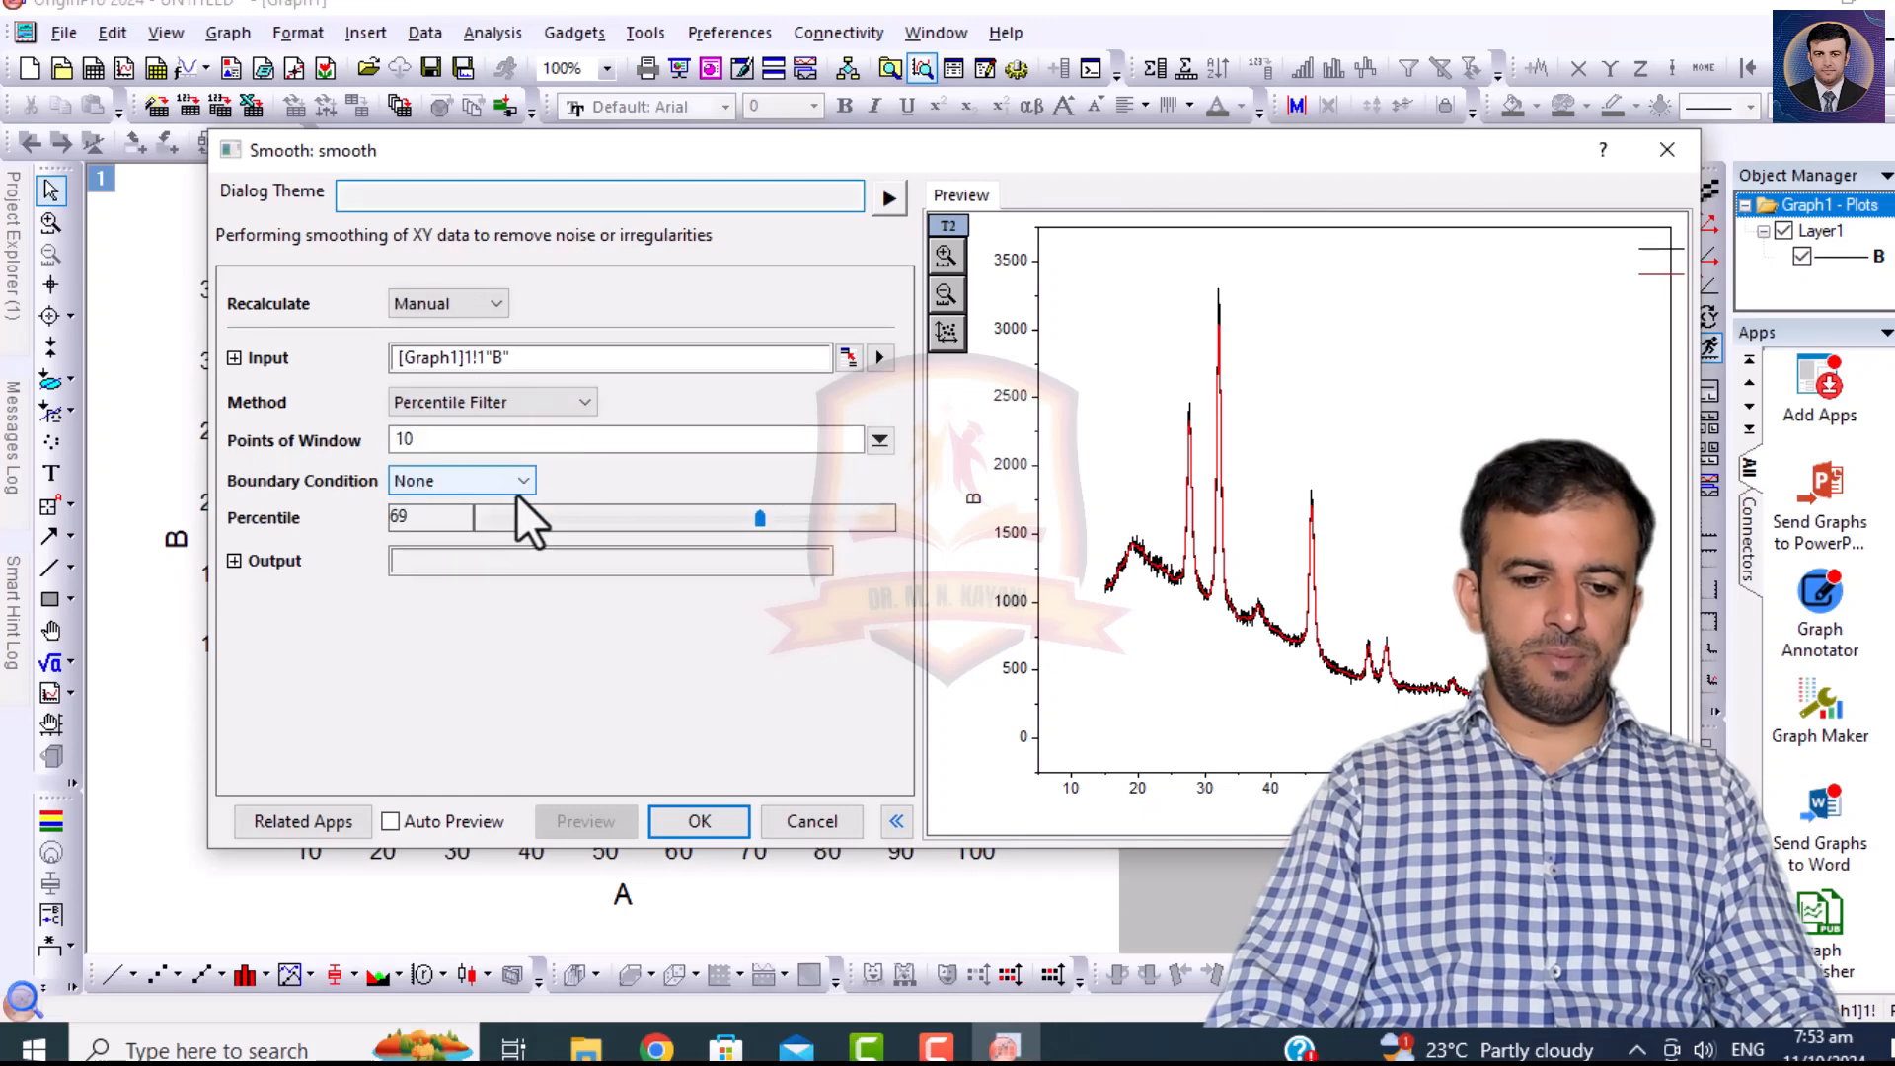
left_click_drag(760, 518, 920, 543)
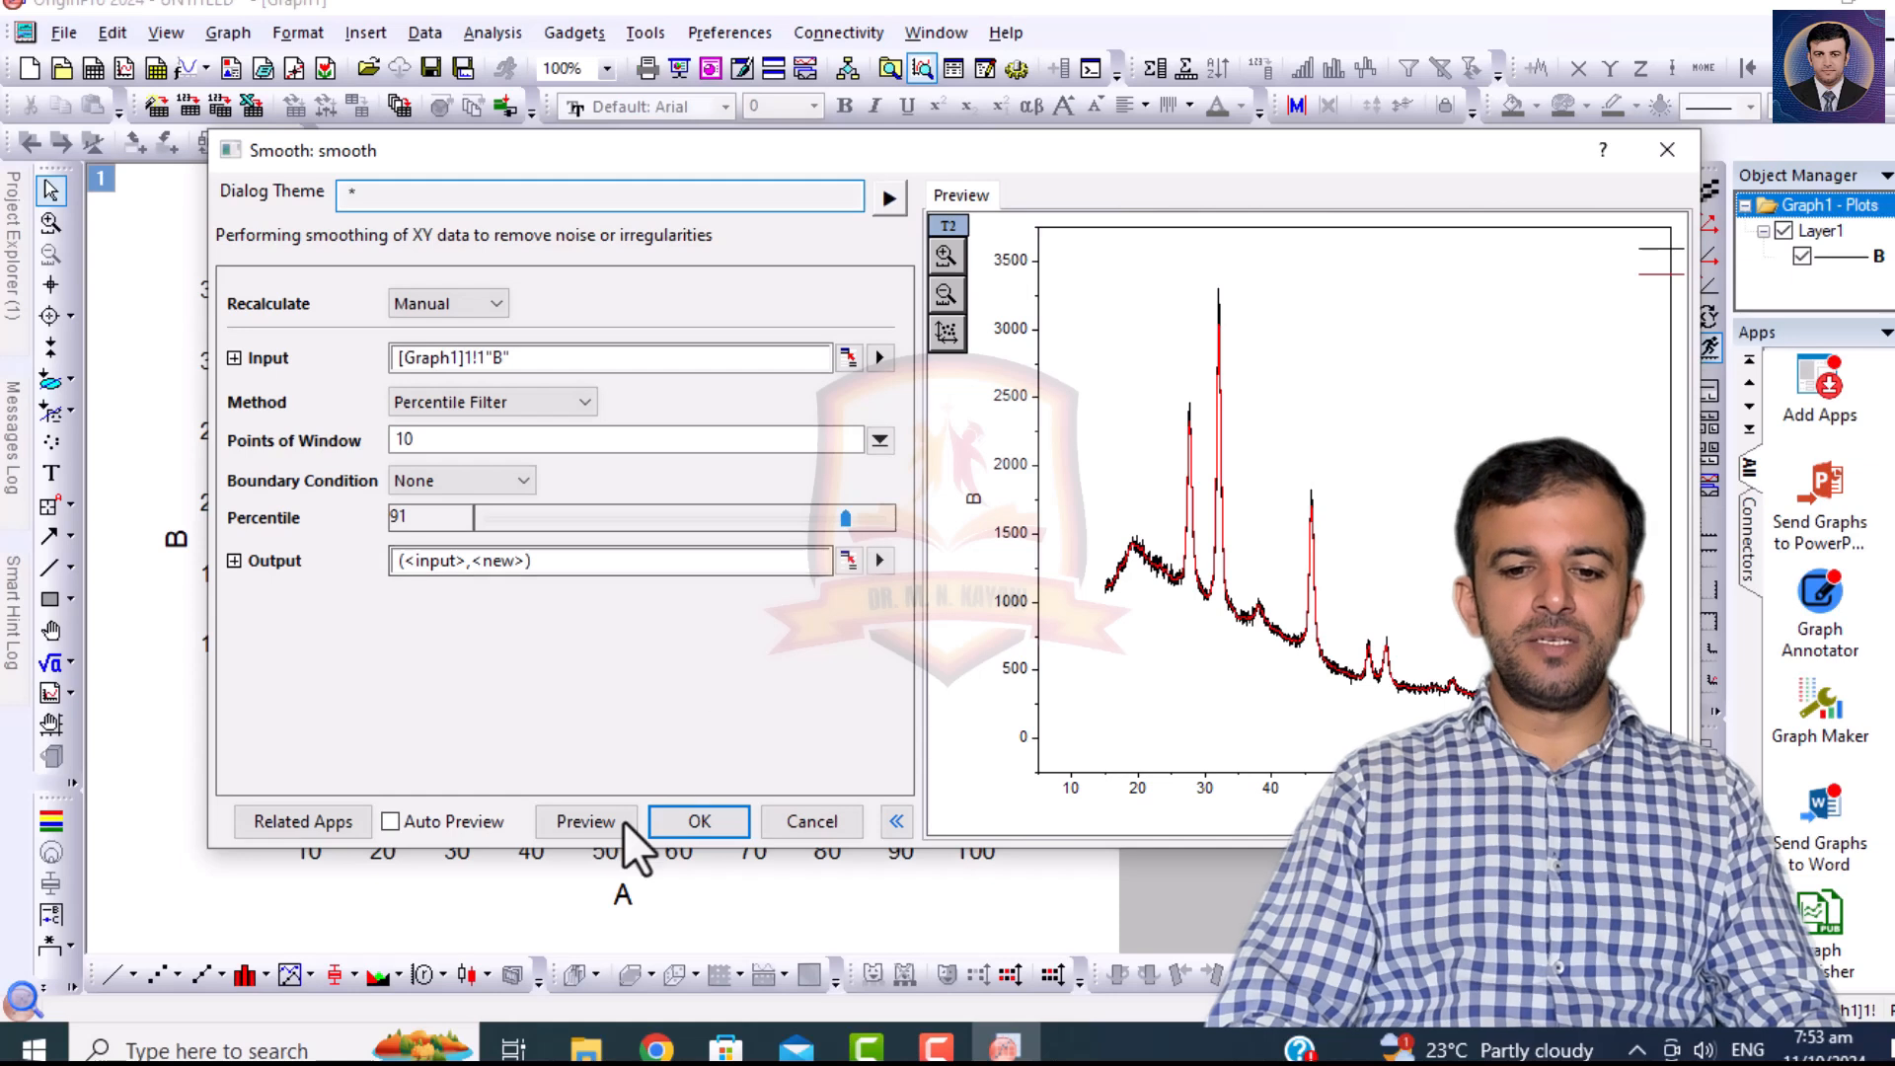
left_click(564, 818)
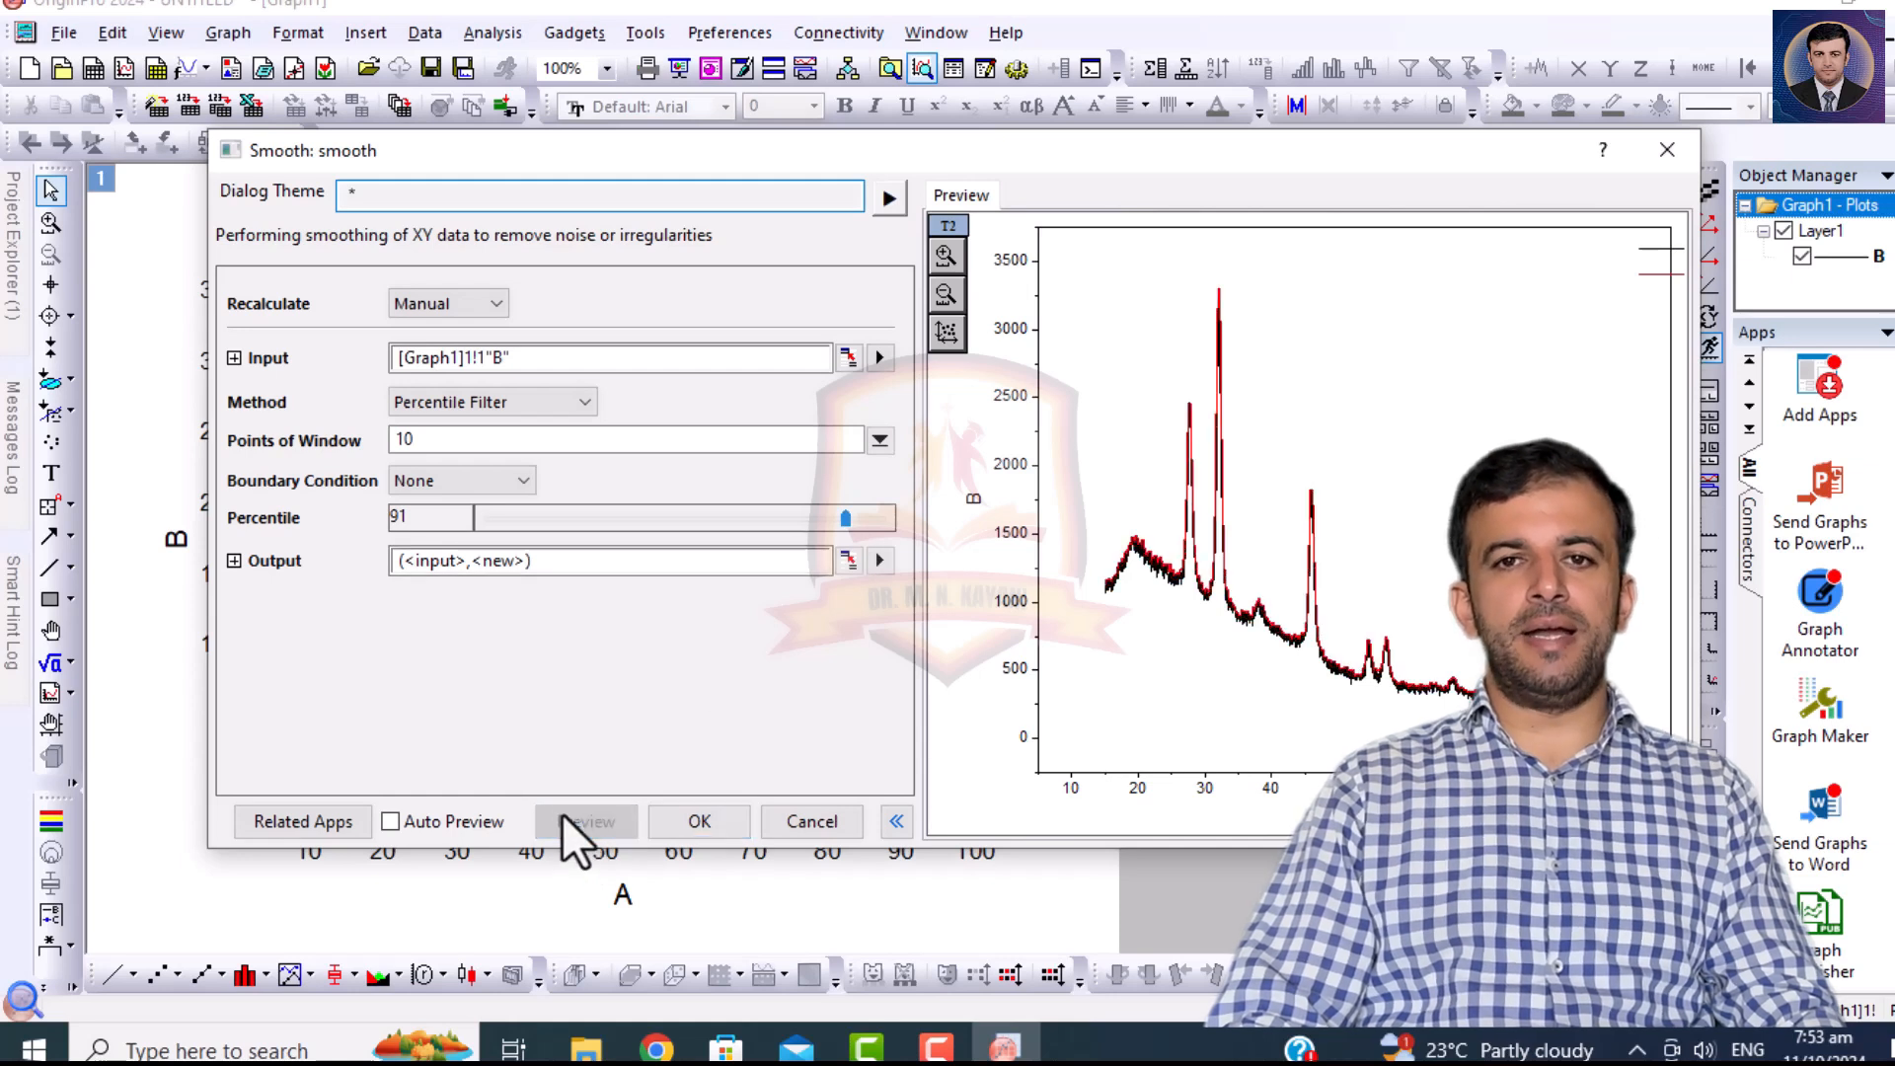
Try a low percentile of 9 for the Percentile Filter and preview its effect on the curve.
left_click(548, 521)
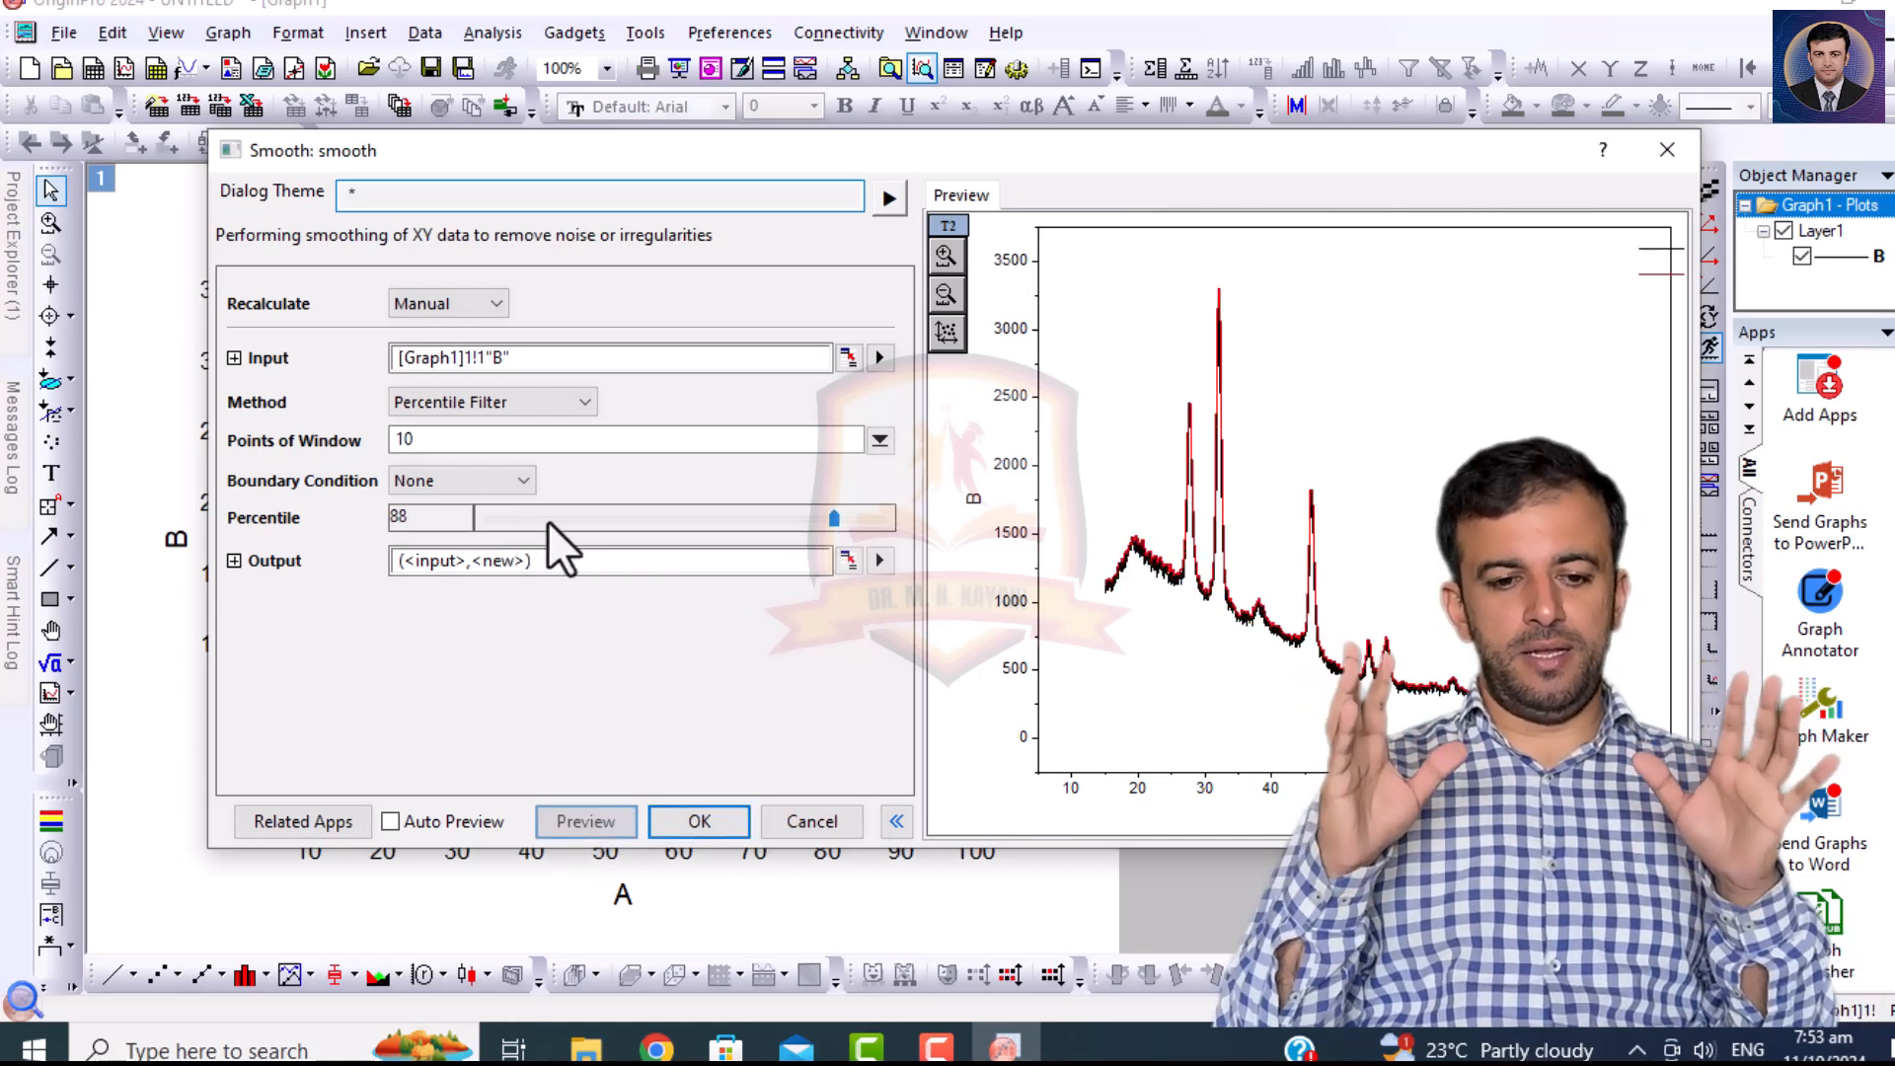
left_click(559, 520)
left_click(558, 520)
left_click(559, 520)
left_click_drag(734, 521, 525, 512)
left_click(568, 821)
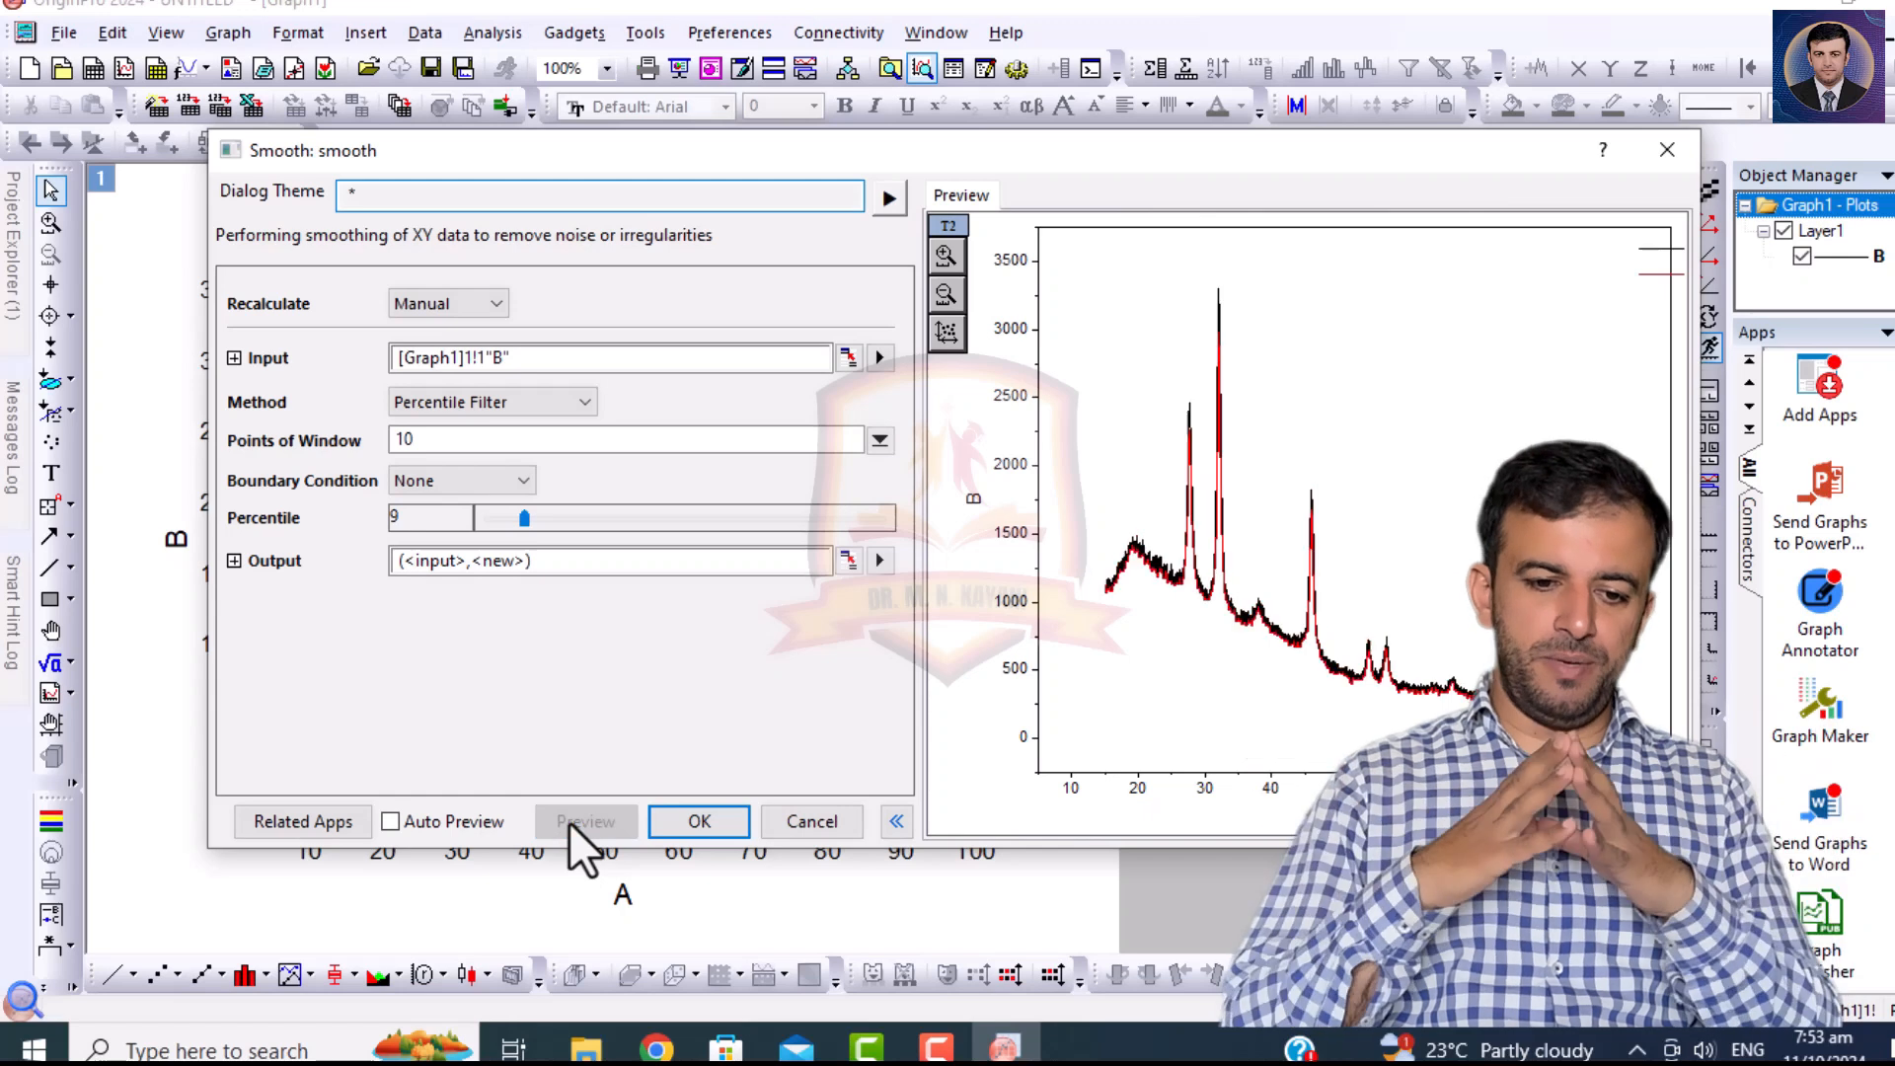
Set the percentile to 72 and apply the 10-point Percentile Filter smoothing to curve B.
left_click(754, 518)
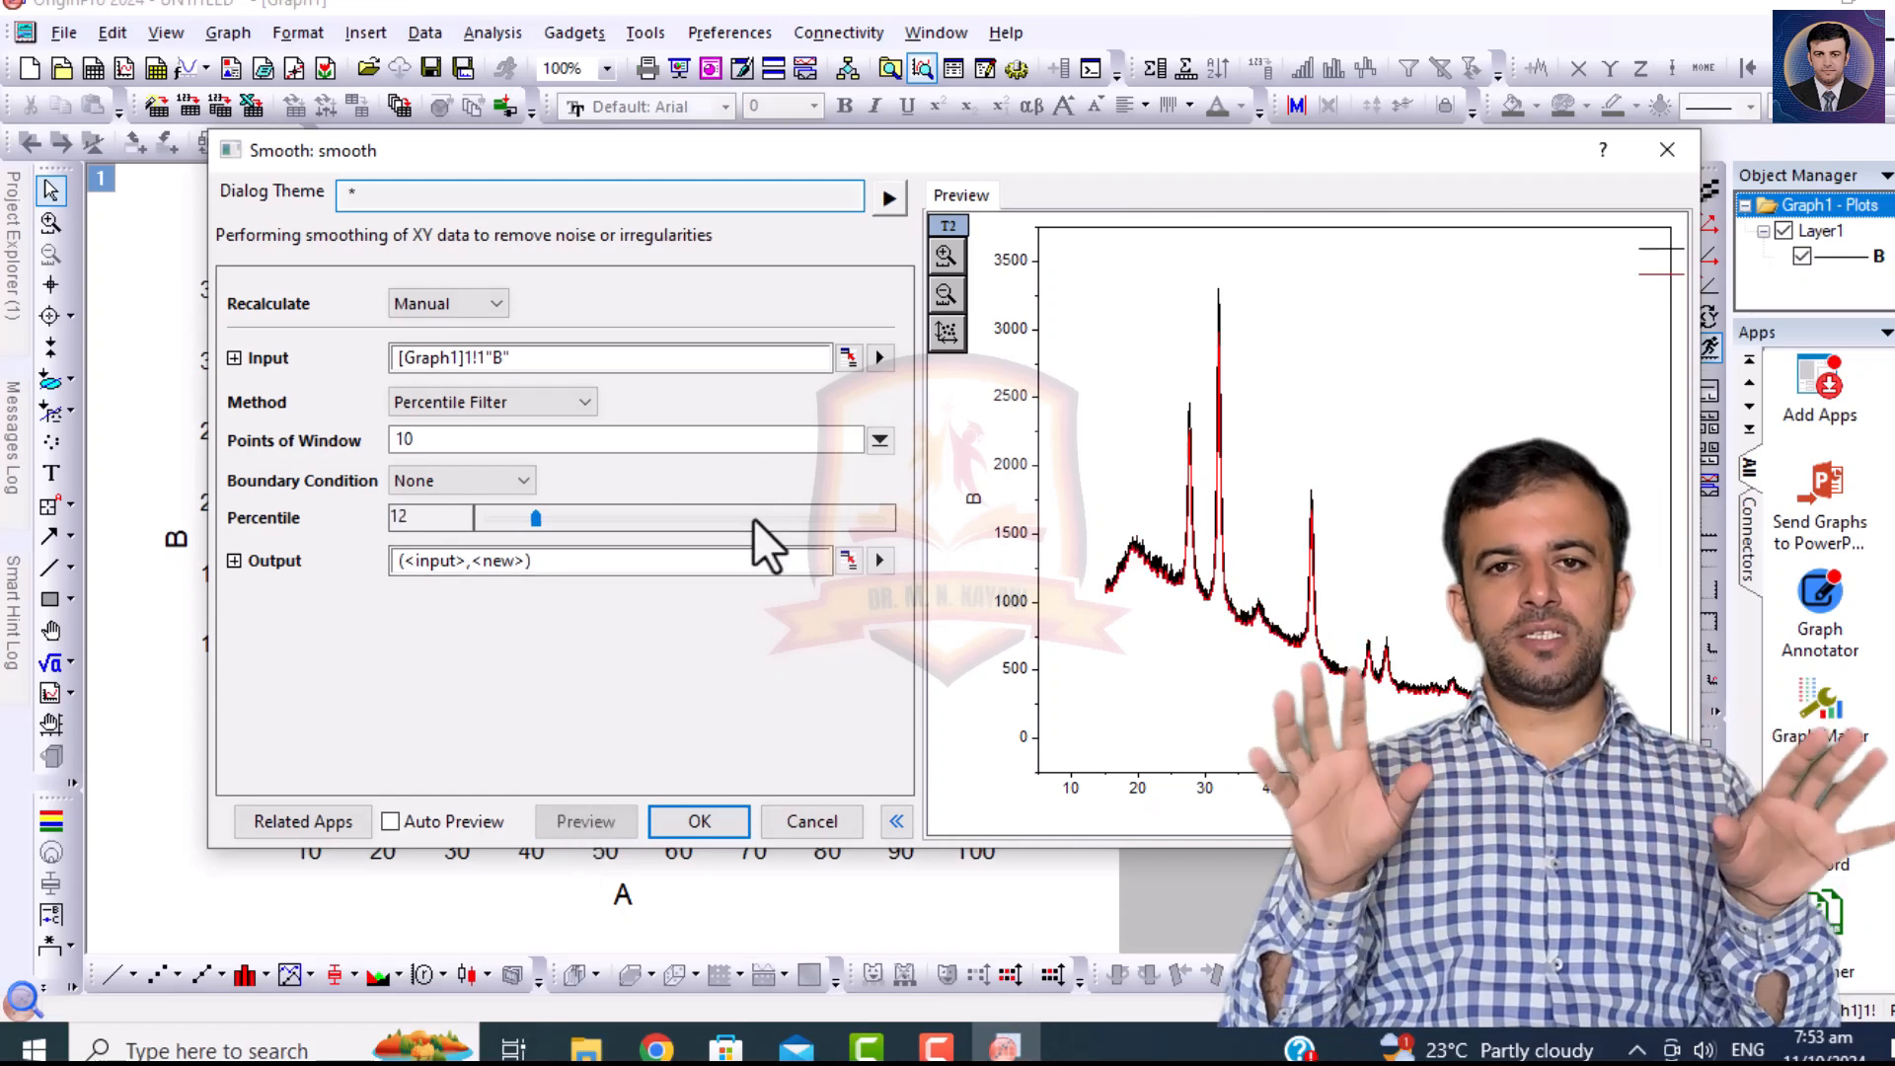
left_click(769, 521)
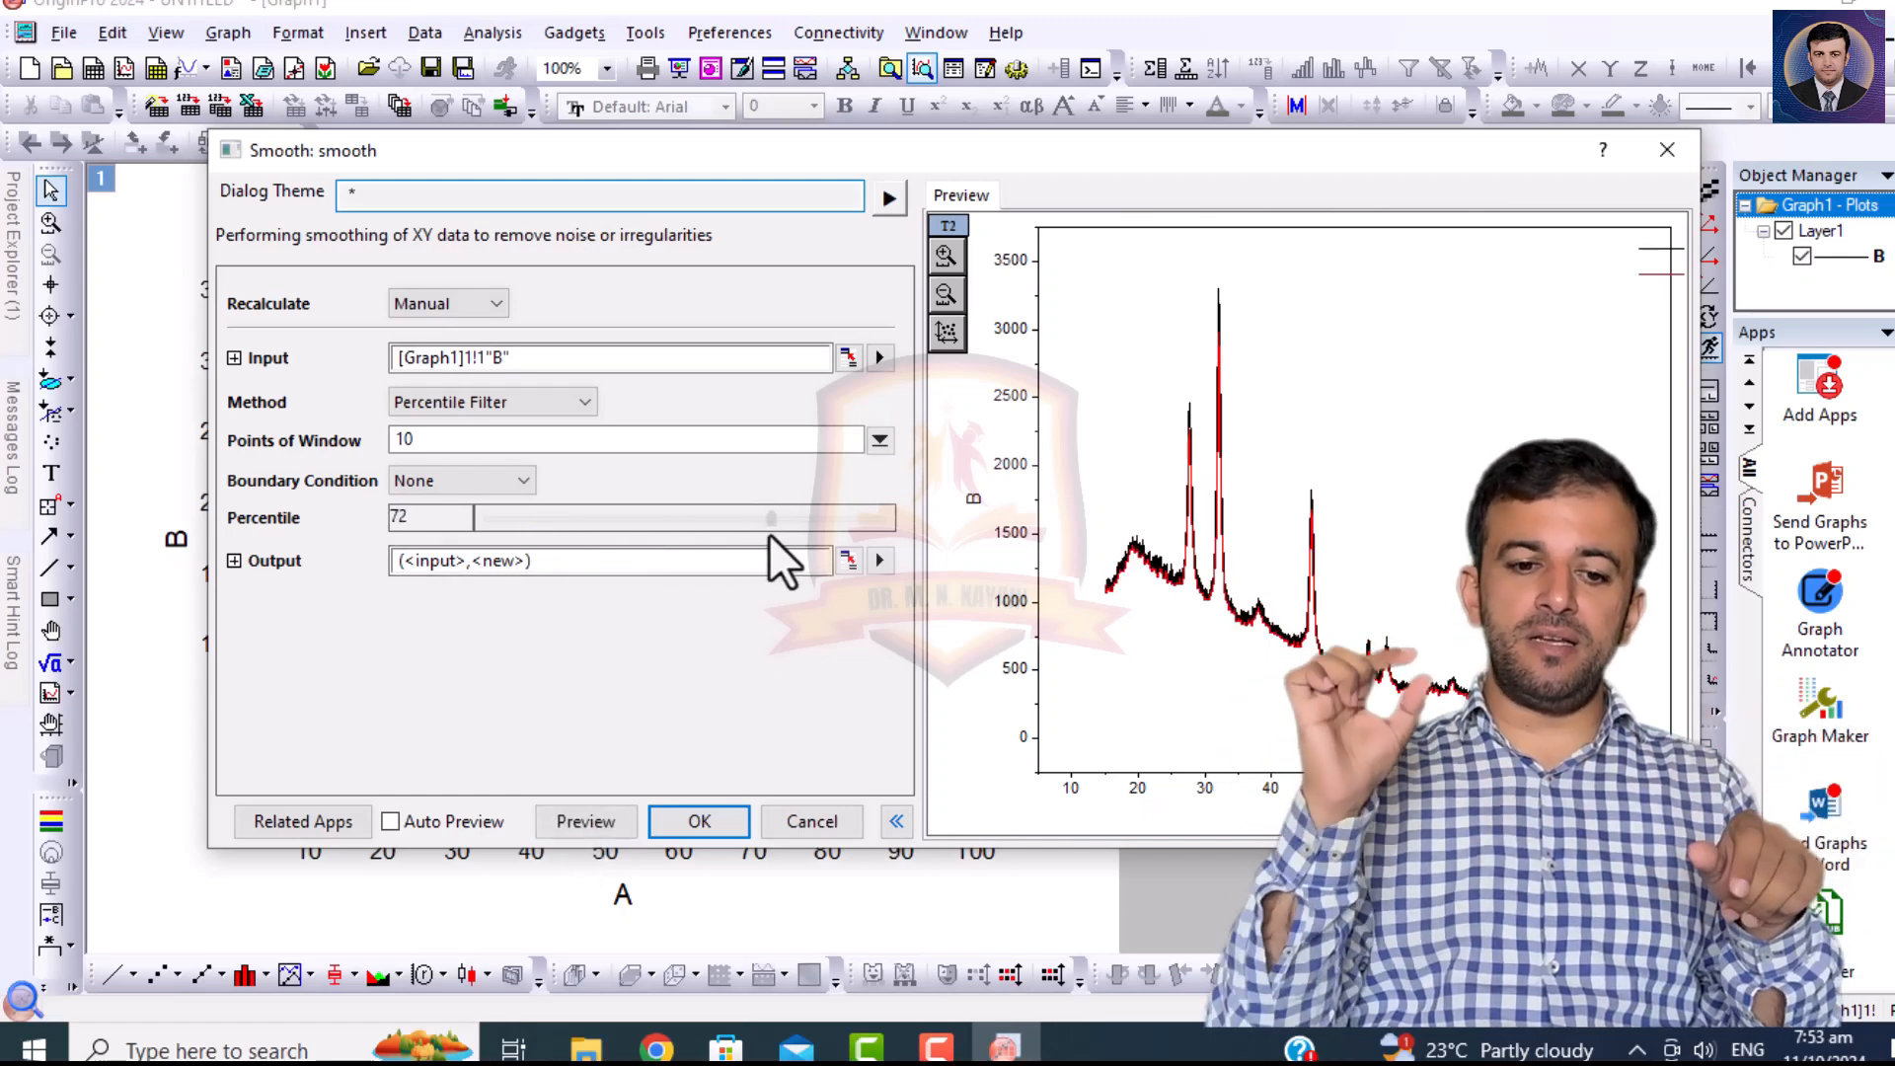
left_click(512, 401)
left_click(736, 665)
left_click(703, 819)
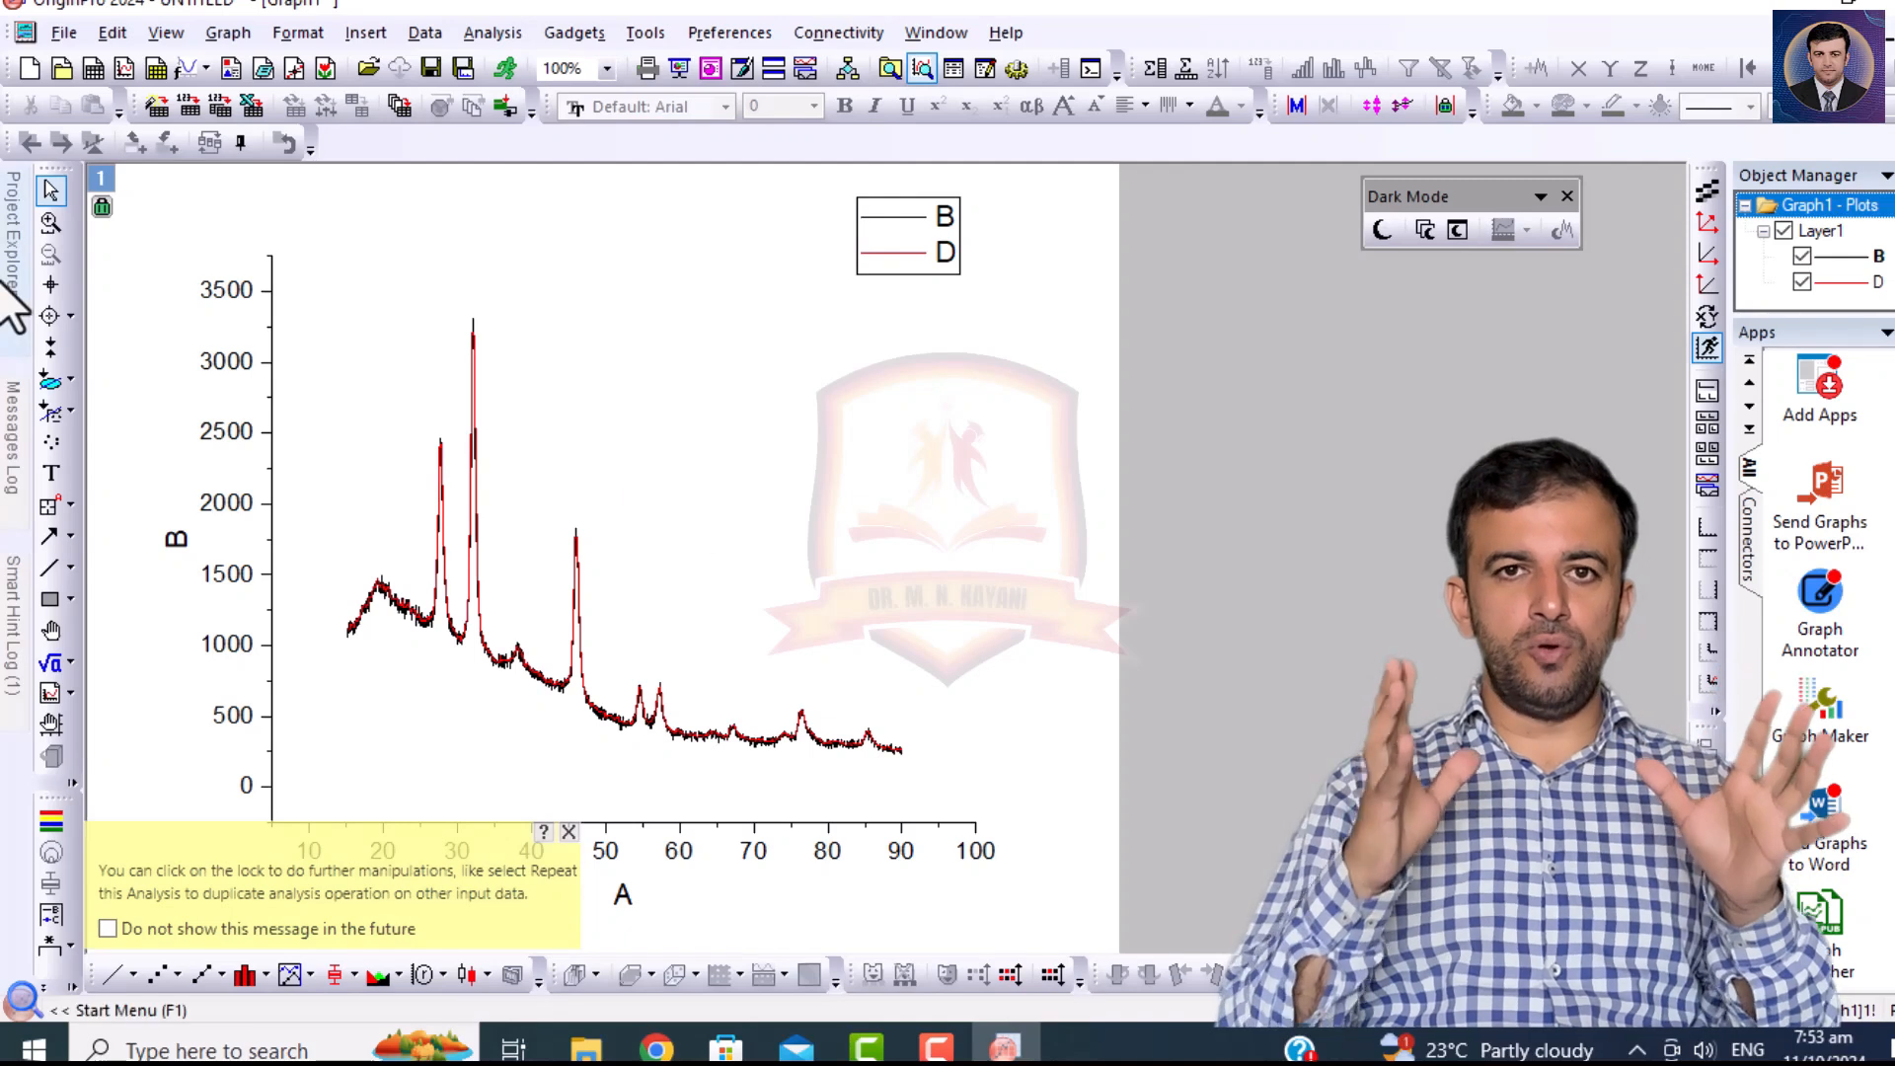
Plot columns B and D of the PH-V.ASC worksheet as a Horizontal 2 Panel graph to compare the raw and smoothed curves.
mouse_move(14, 276)
double_click(83, 411)
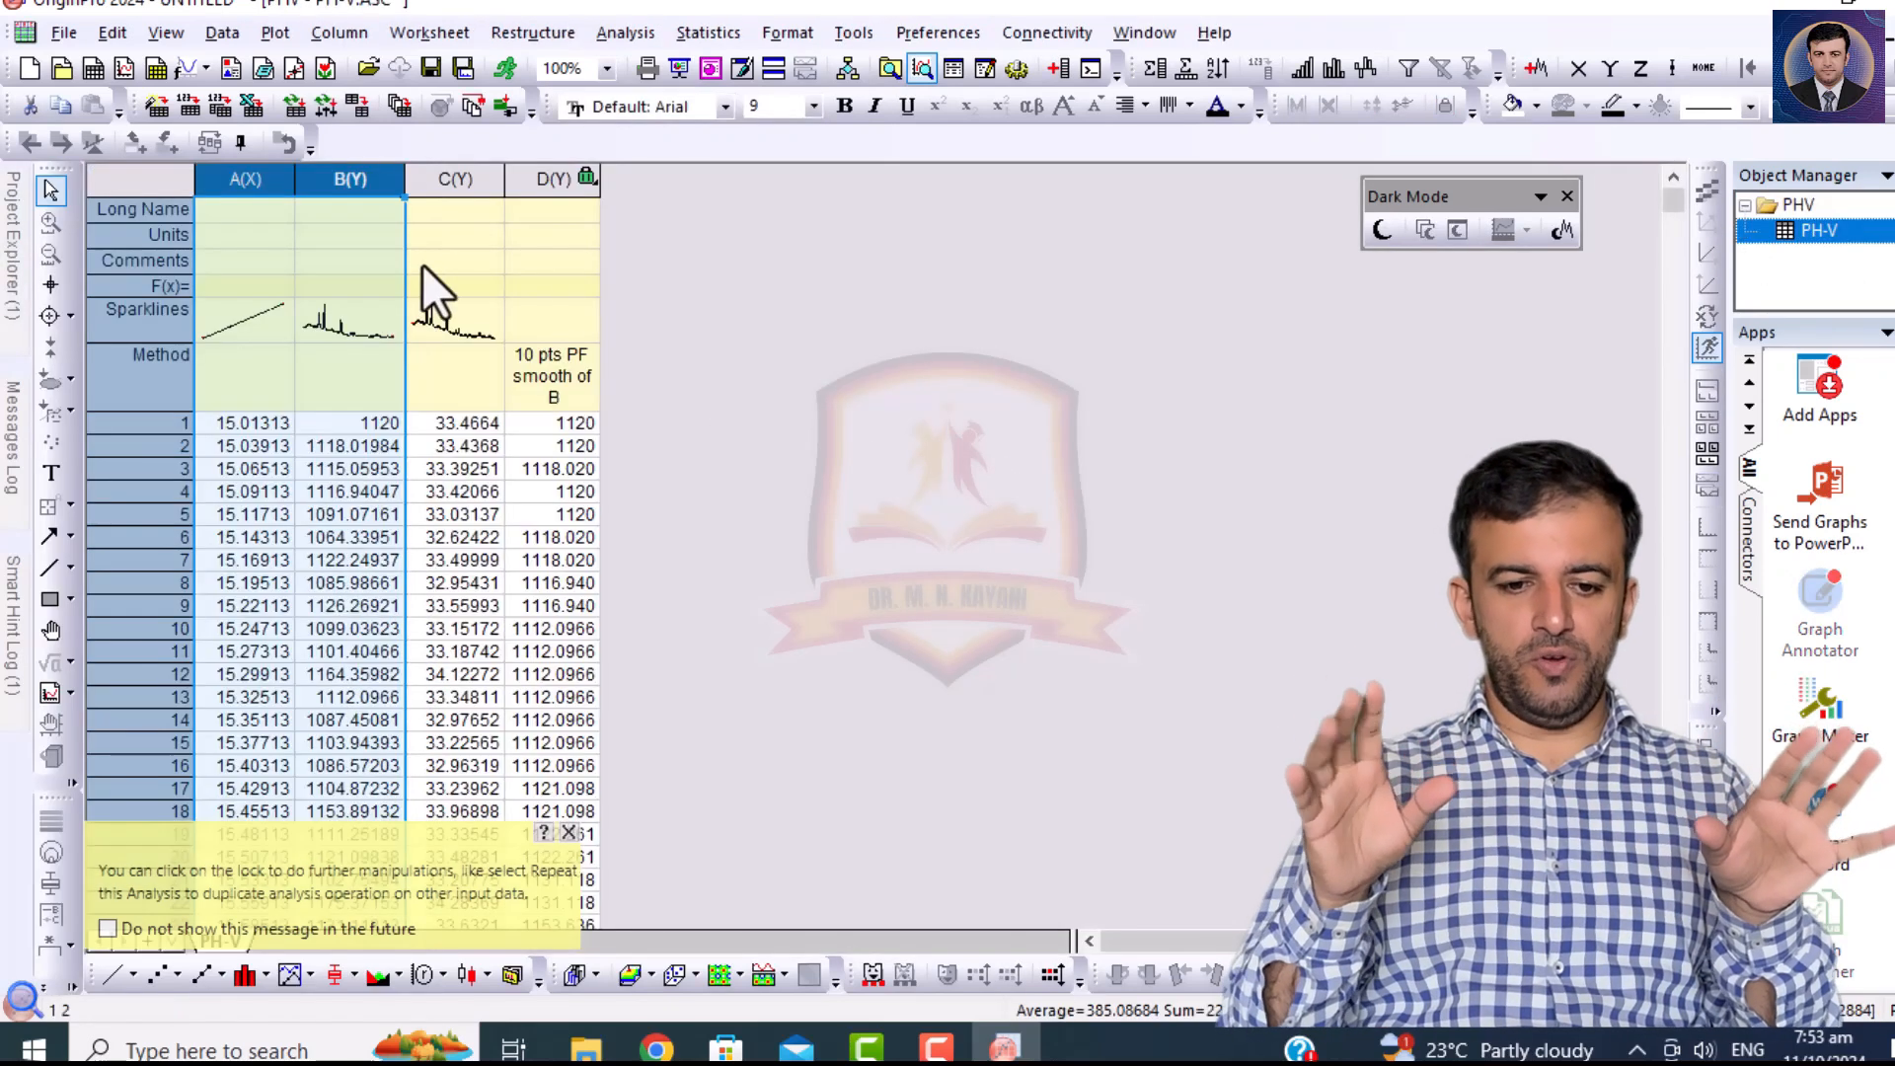
left_click(559, 182)
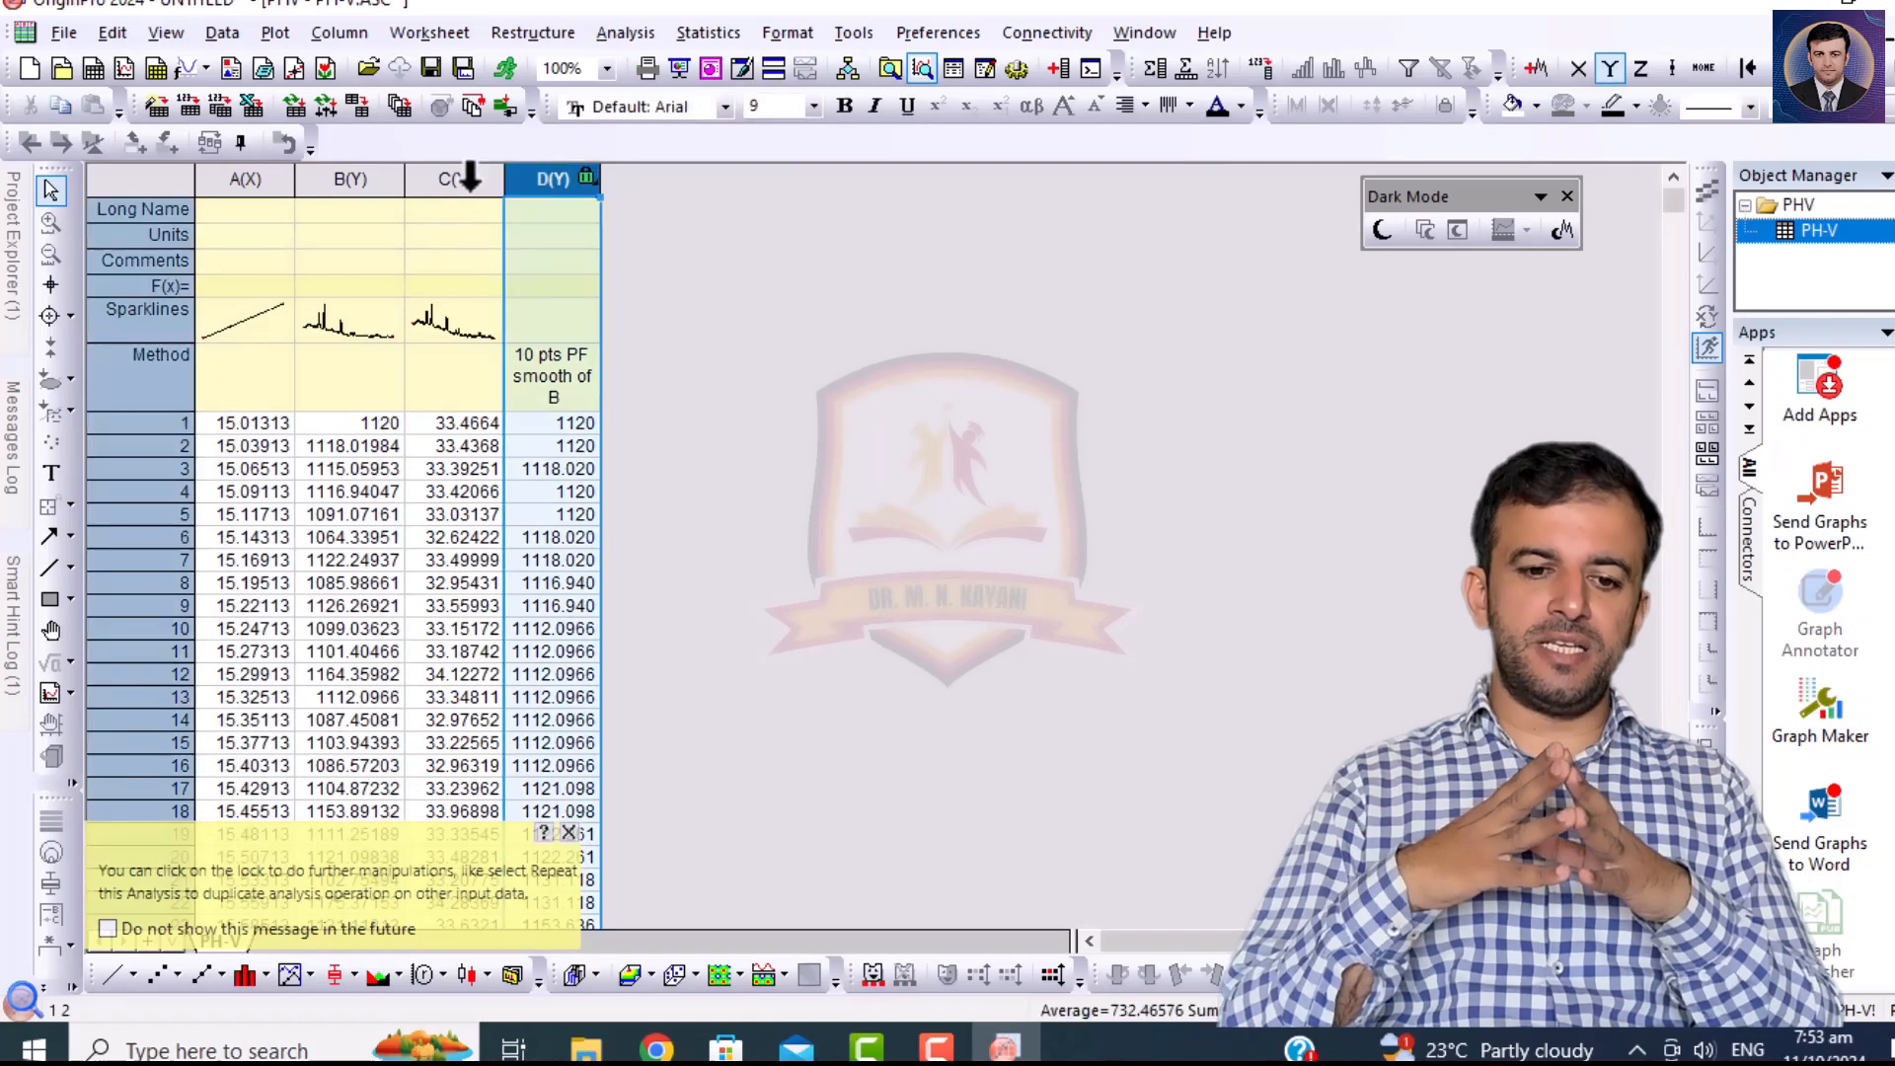
left_click(330, 180, "ctrl")
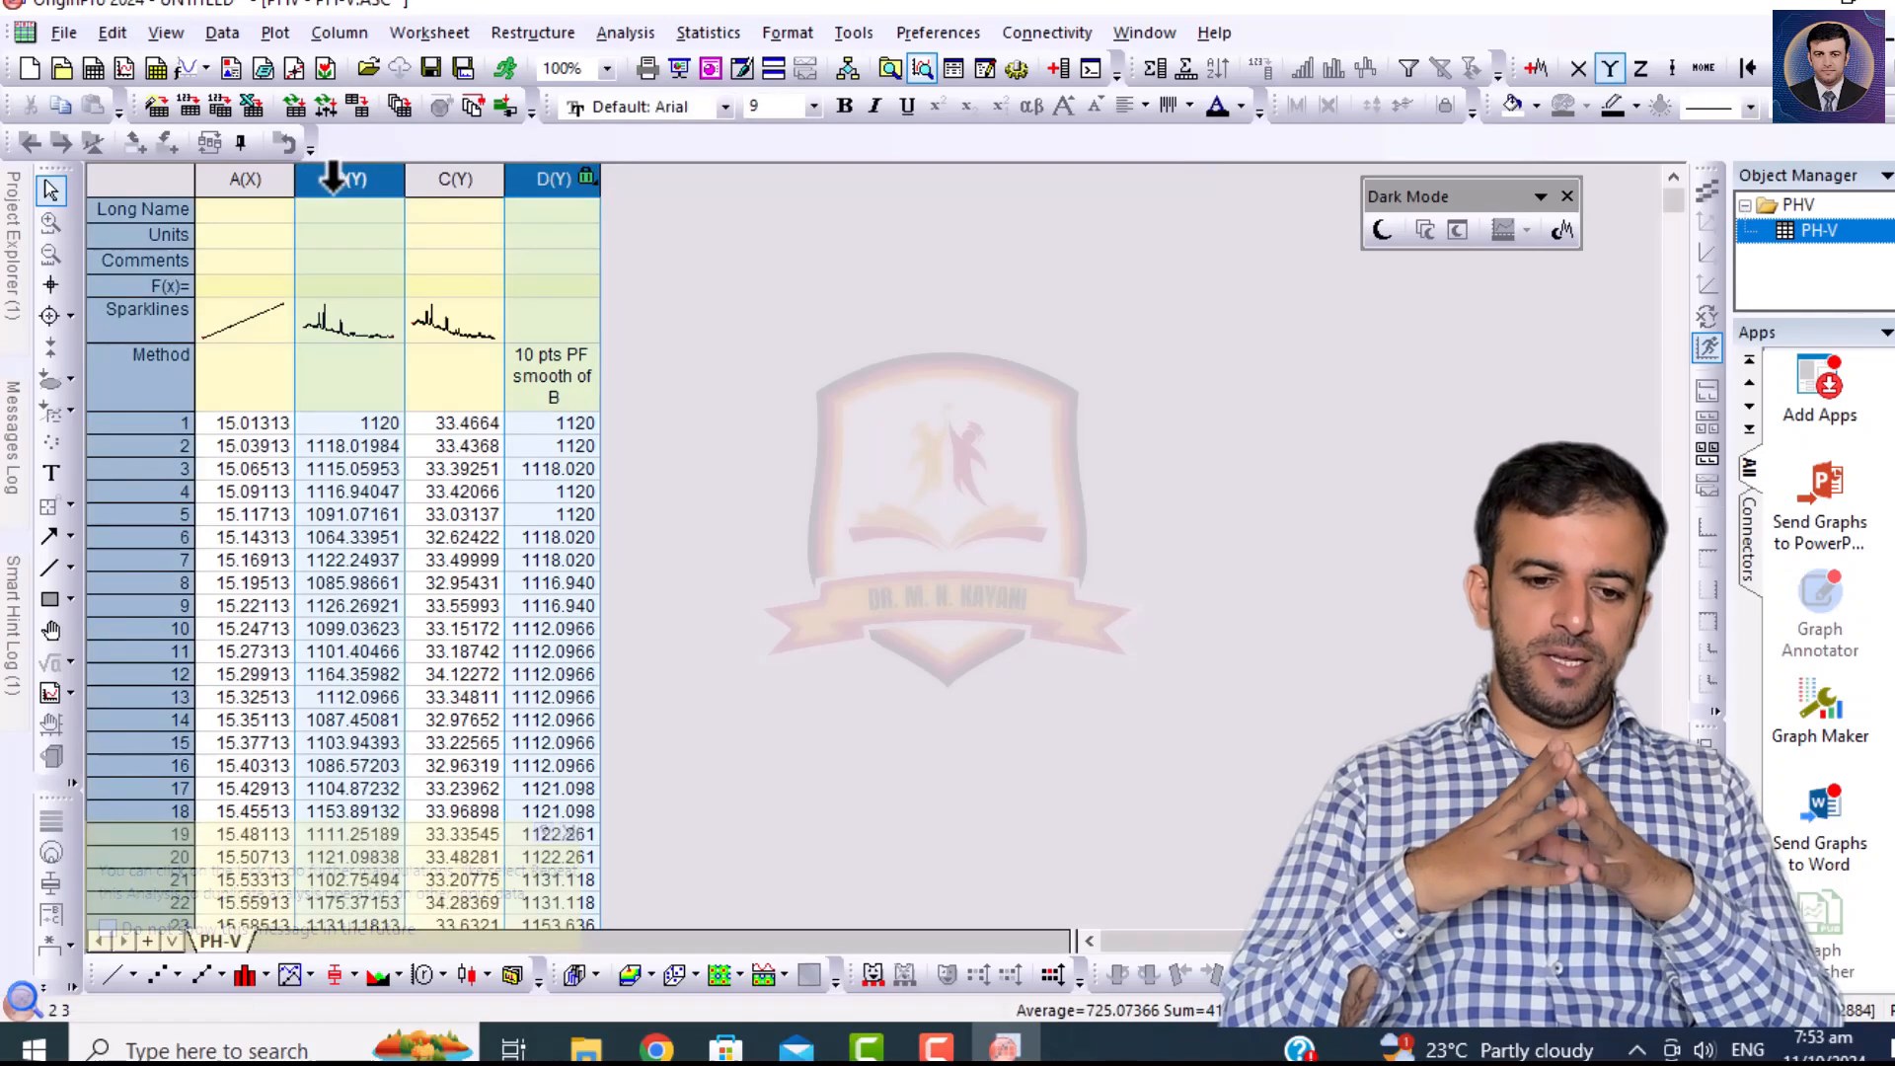
left_click(263, 31)
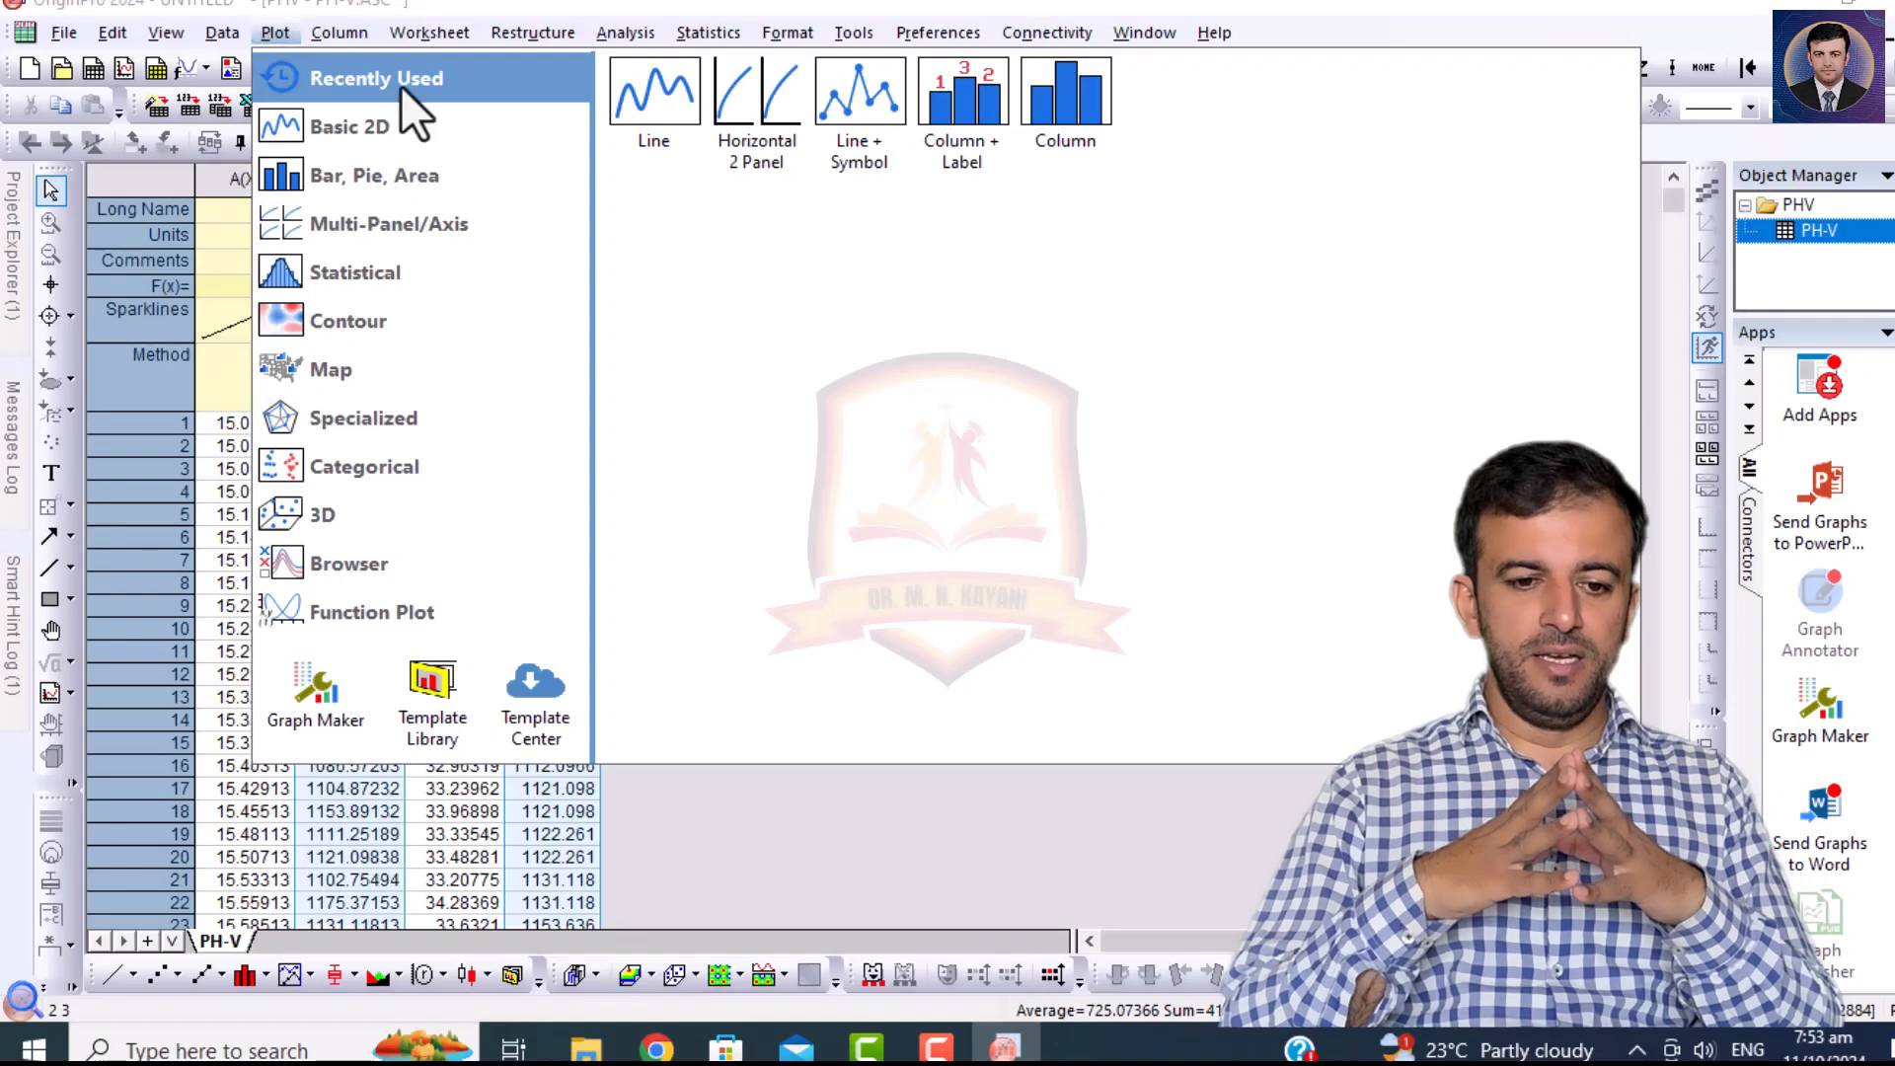
mouse_move(375, 223)
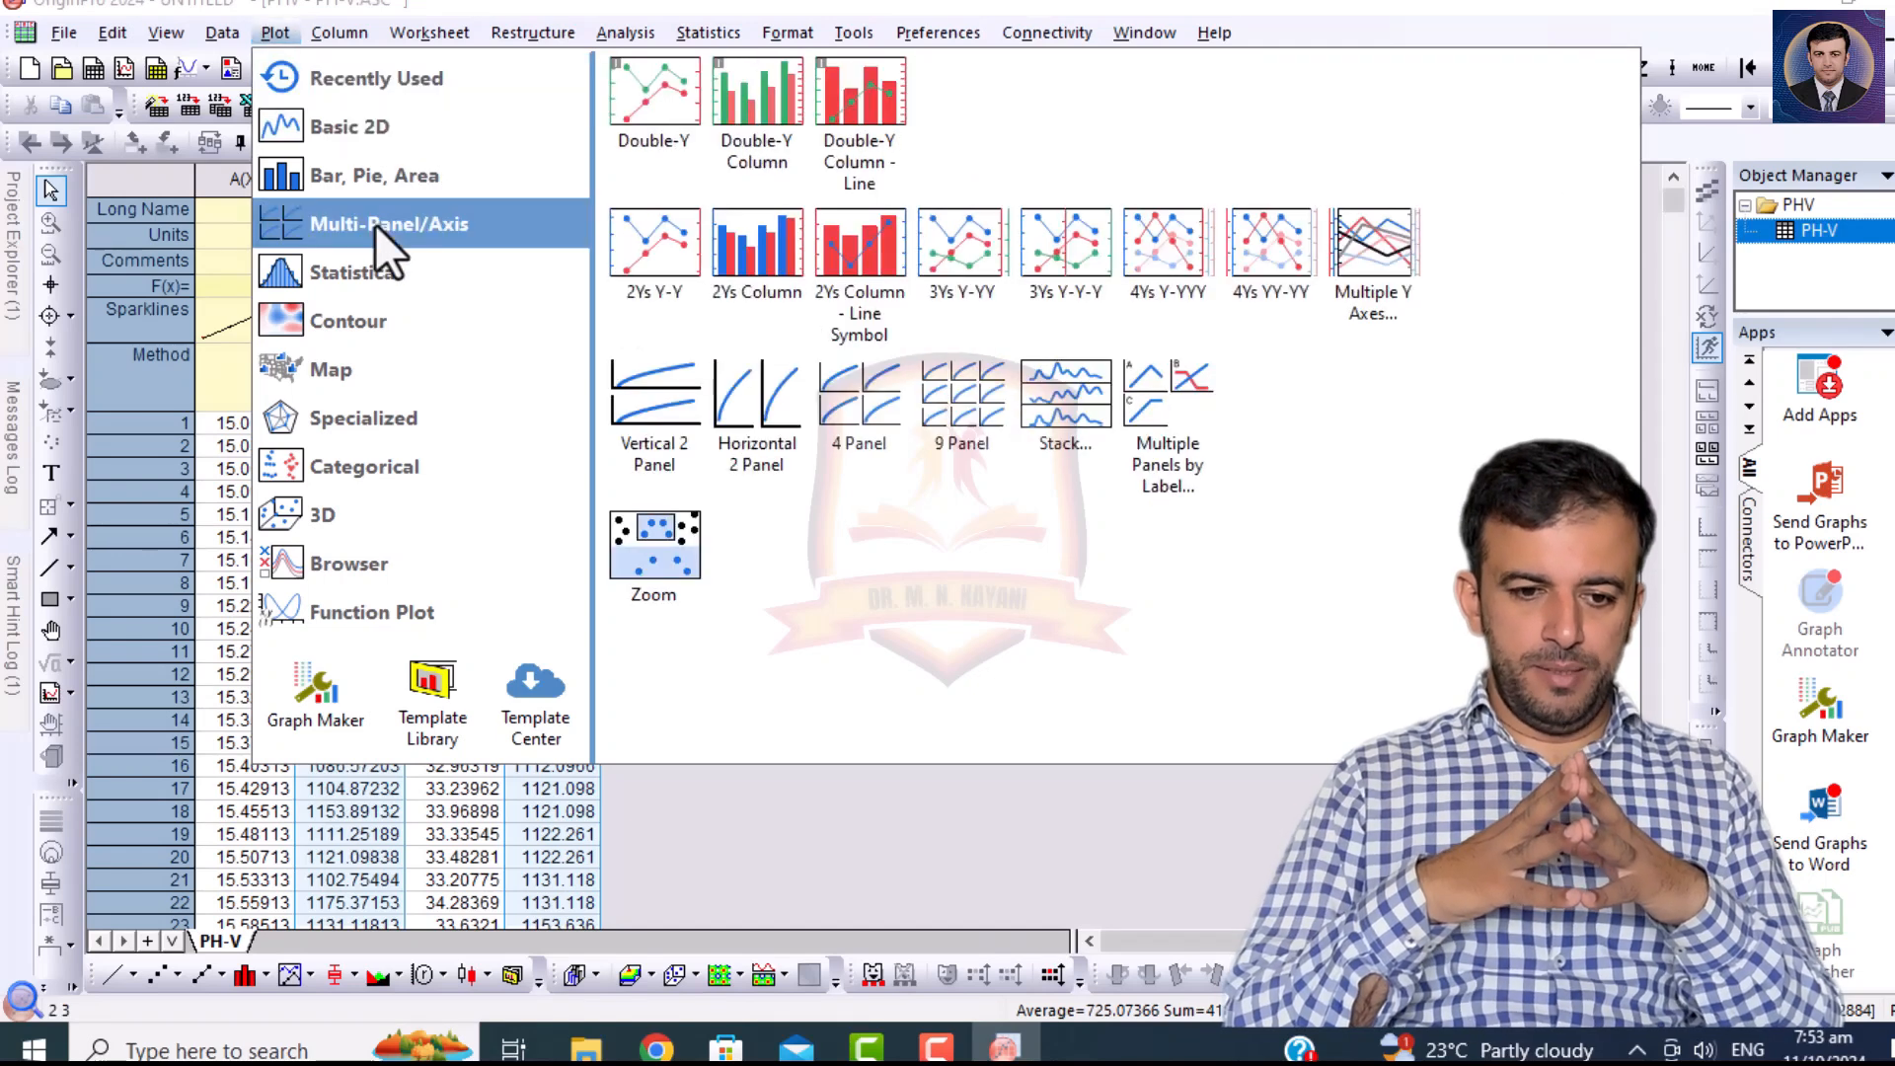
mouse_move(399, 134)
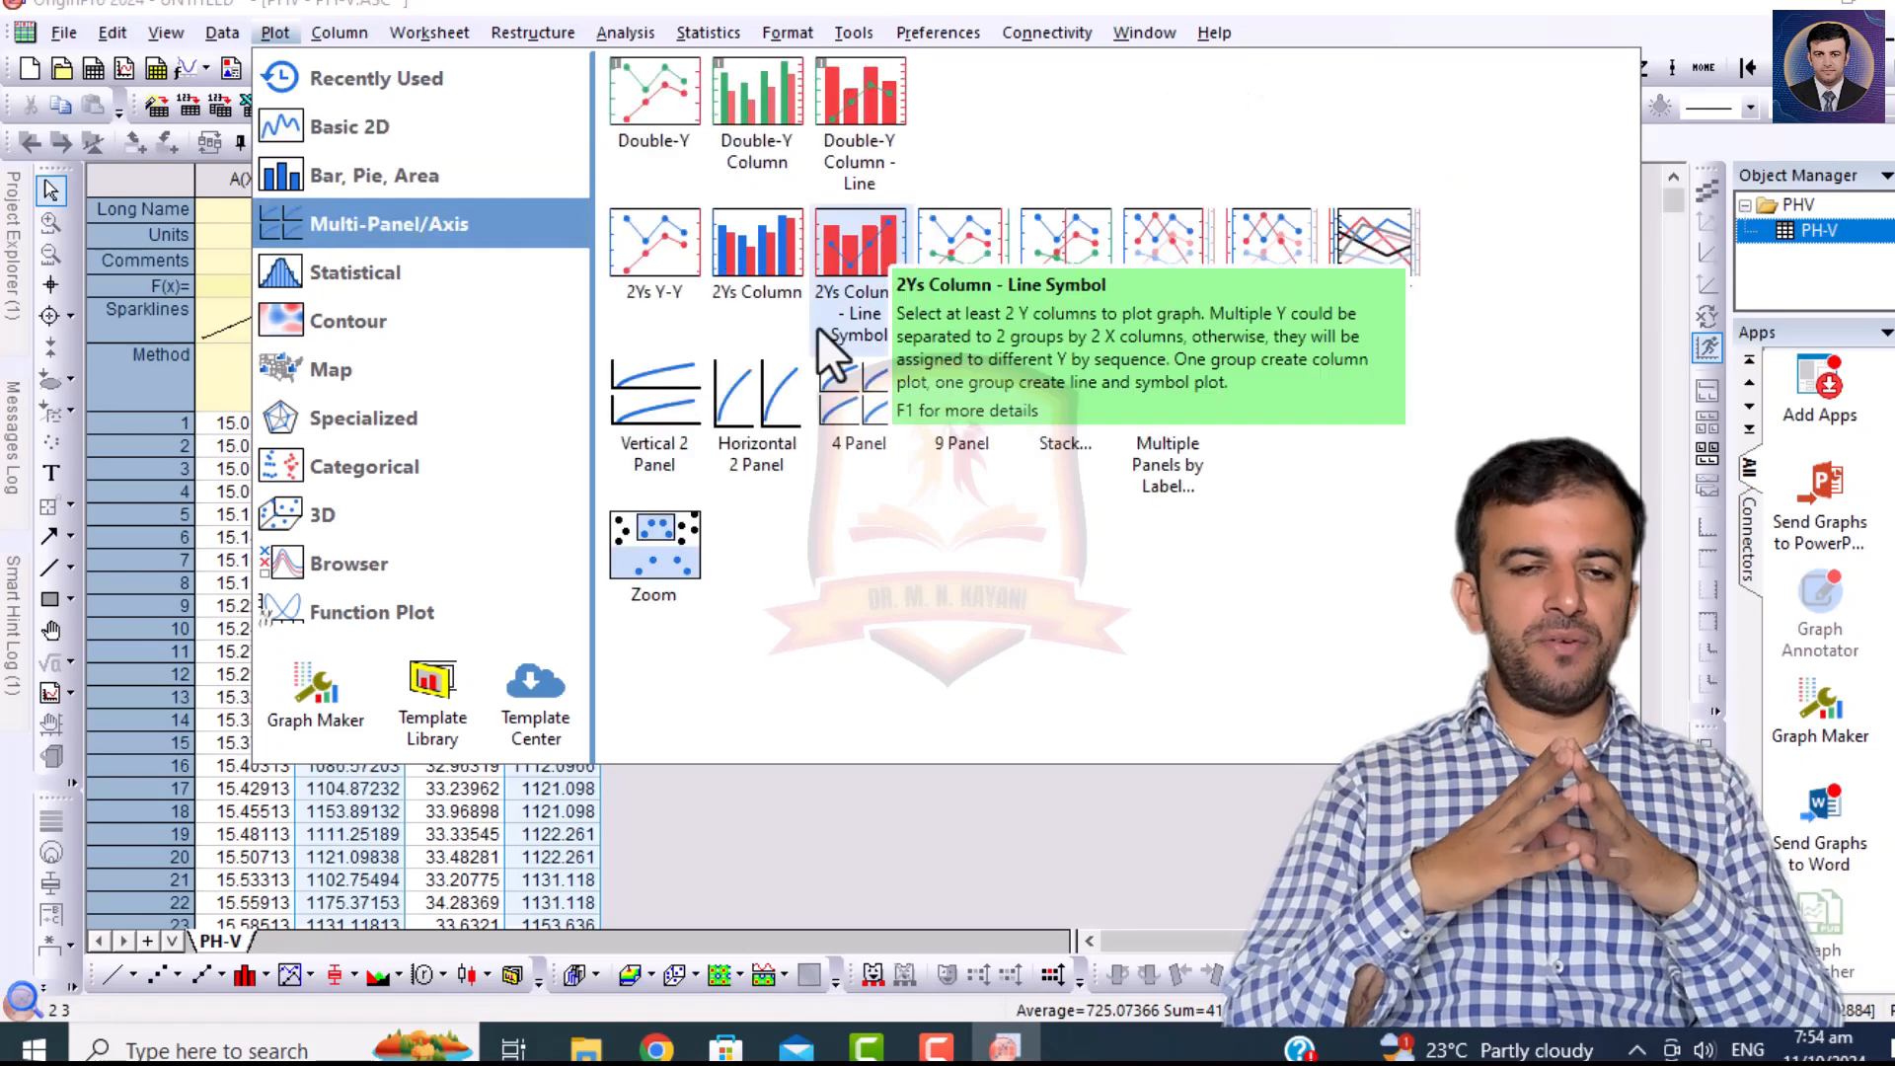
left_click(750, 396)
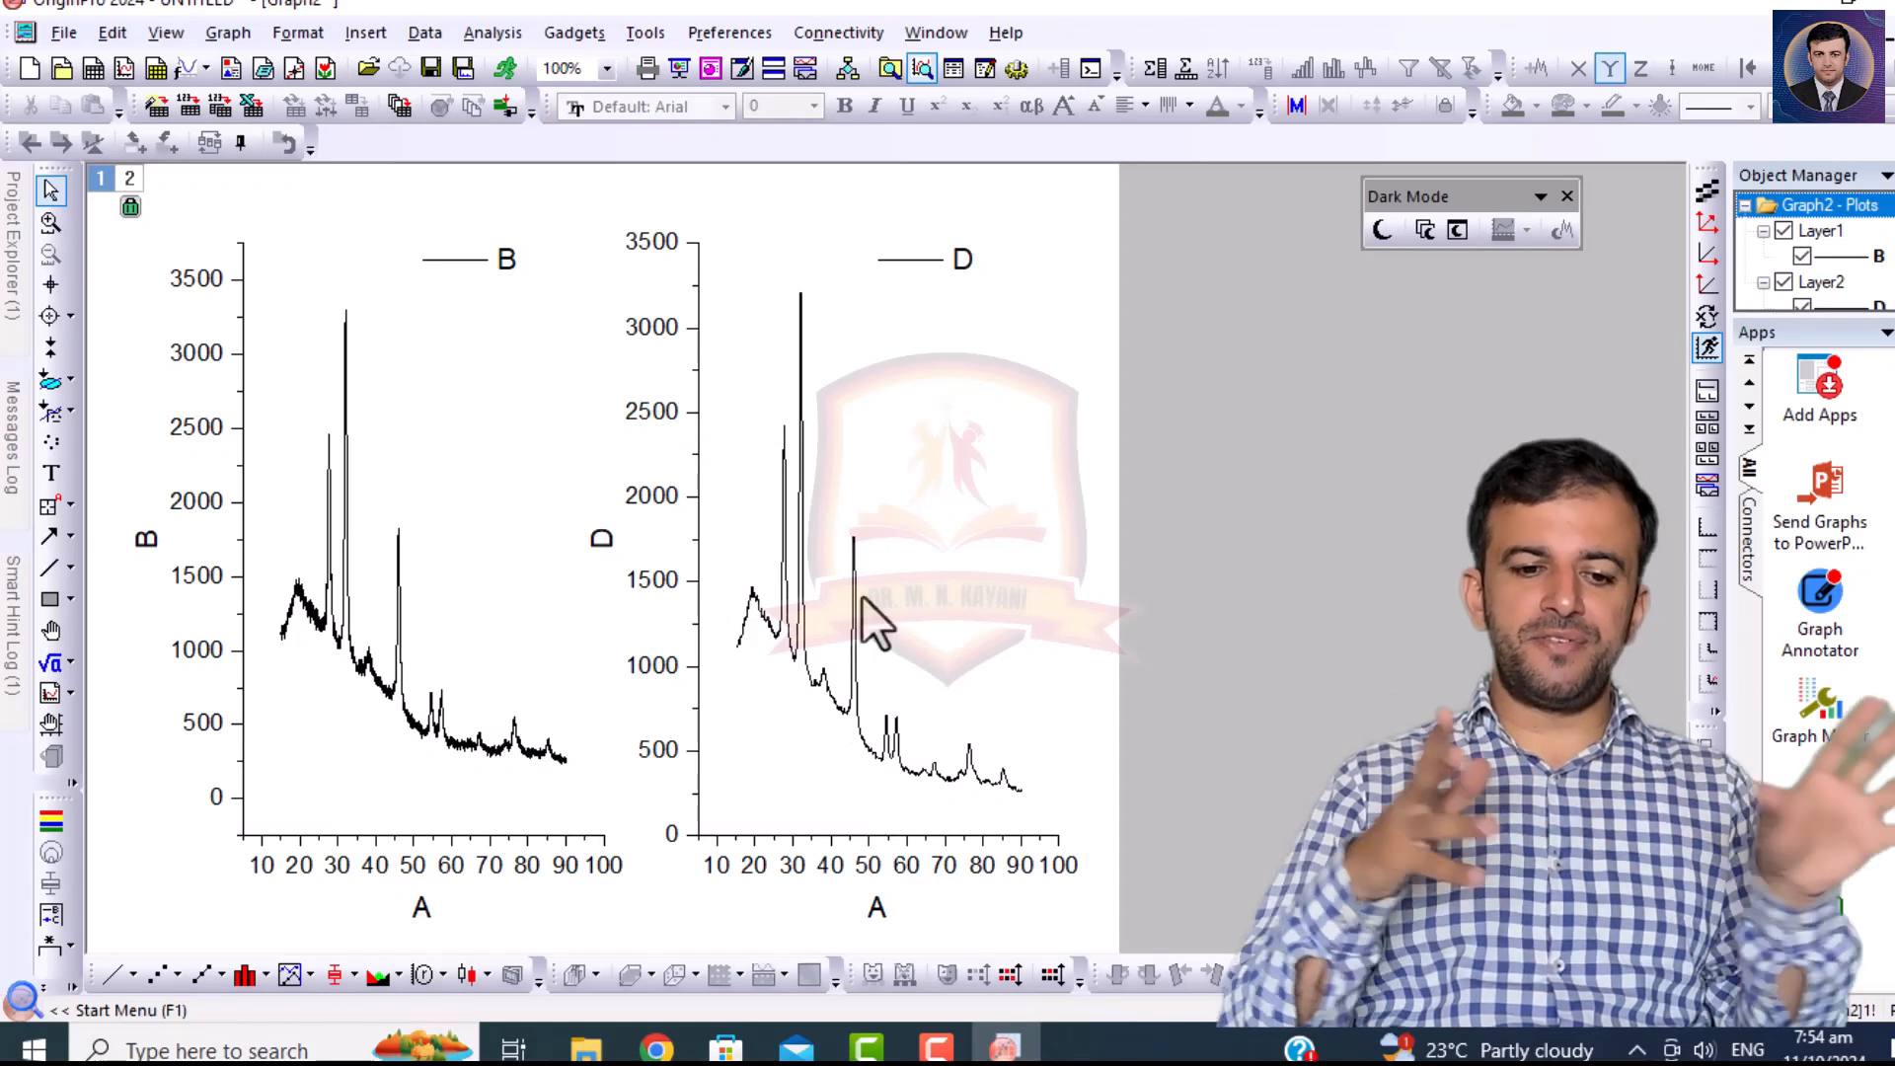
left_click(969, 521)
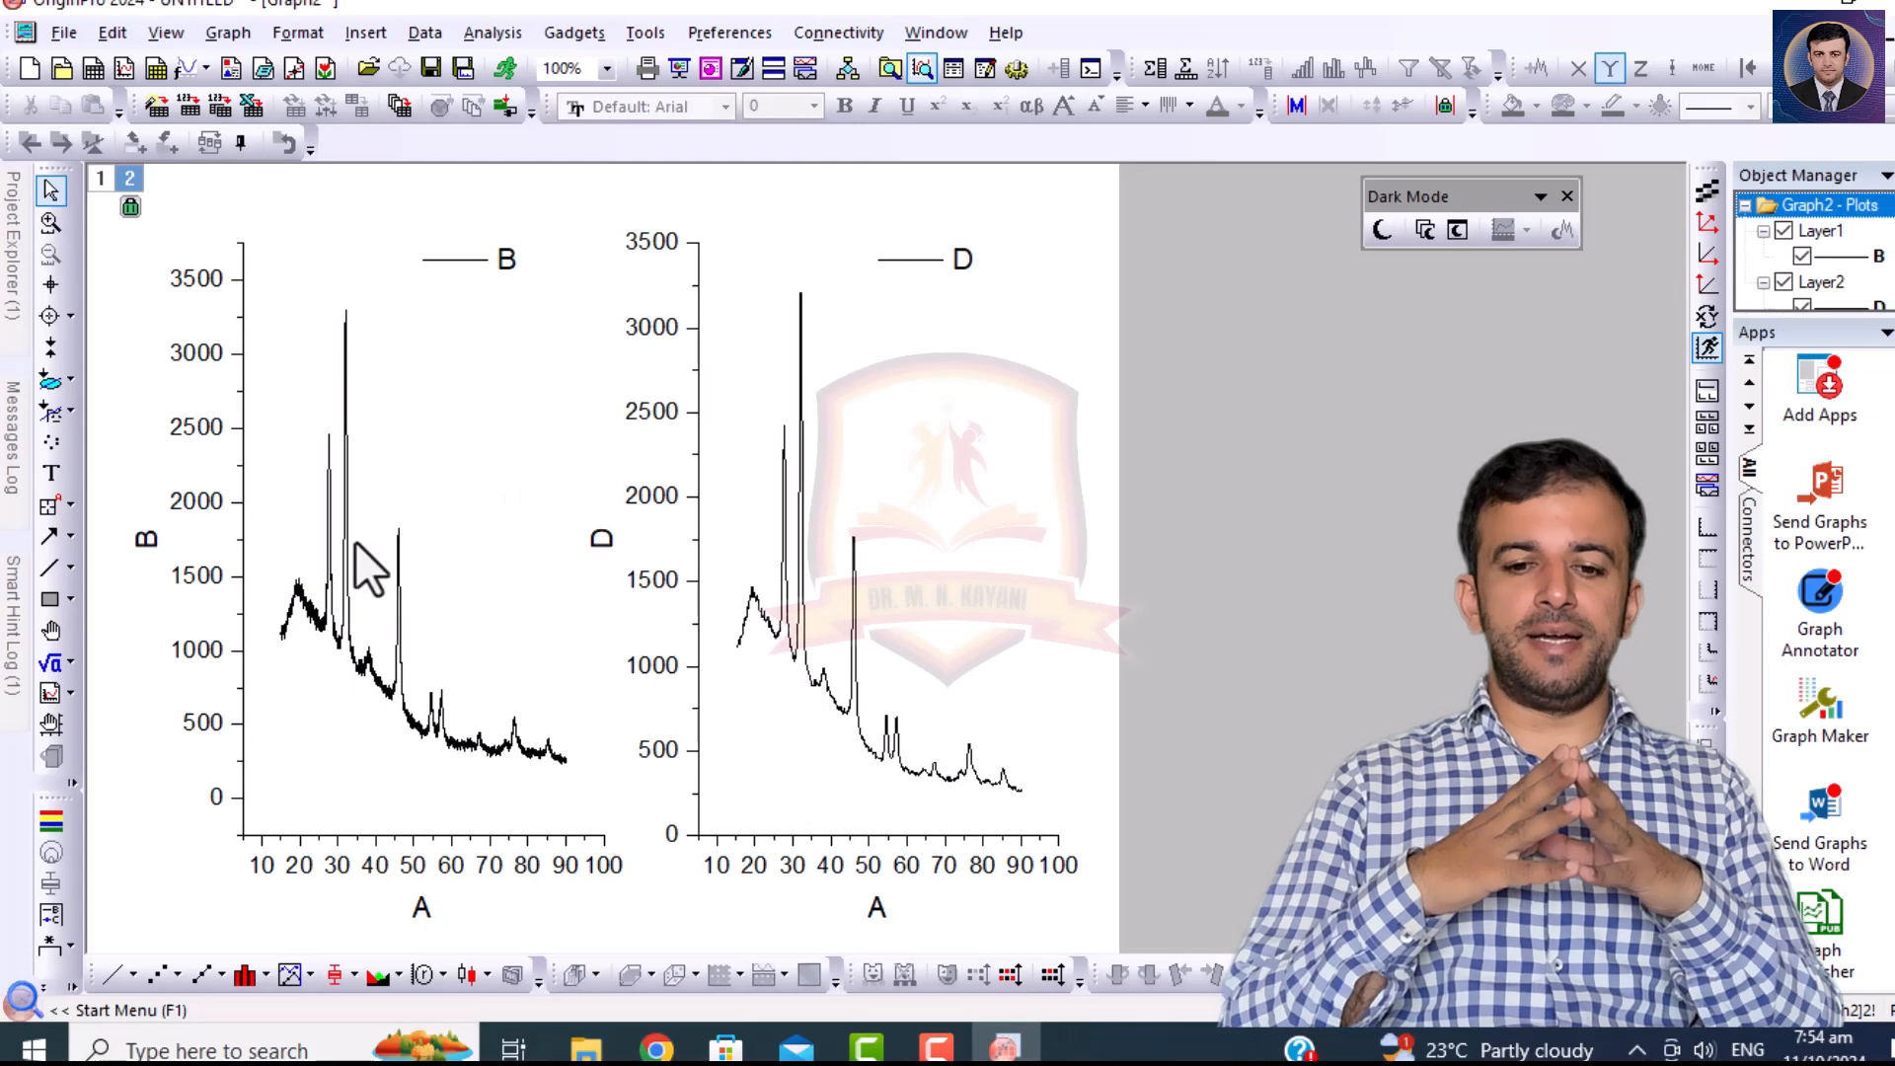
Reopen the PH-V.ASC worksheet and delete column D holding the Percentile Filter smoothed data.
left_click(15, 277)
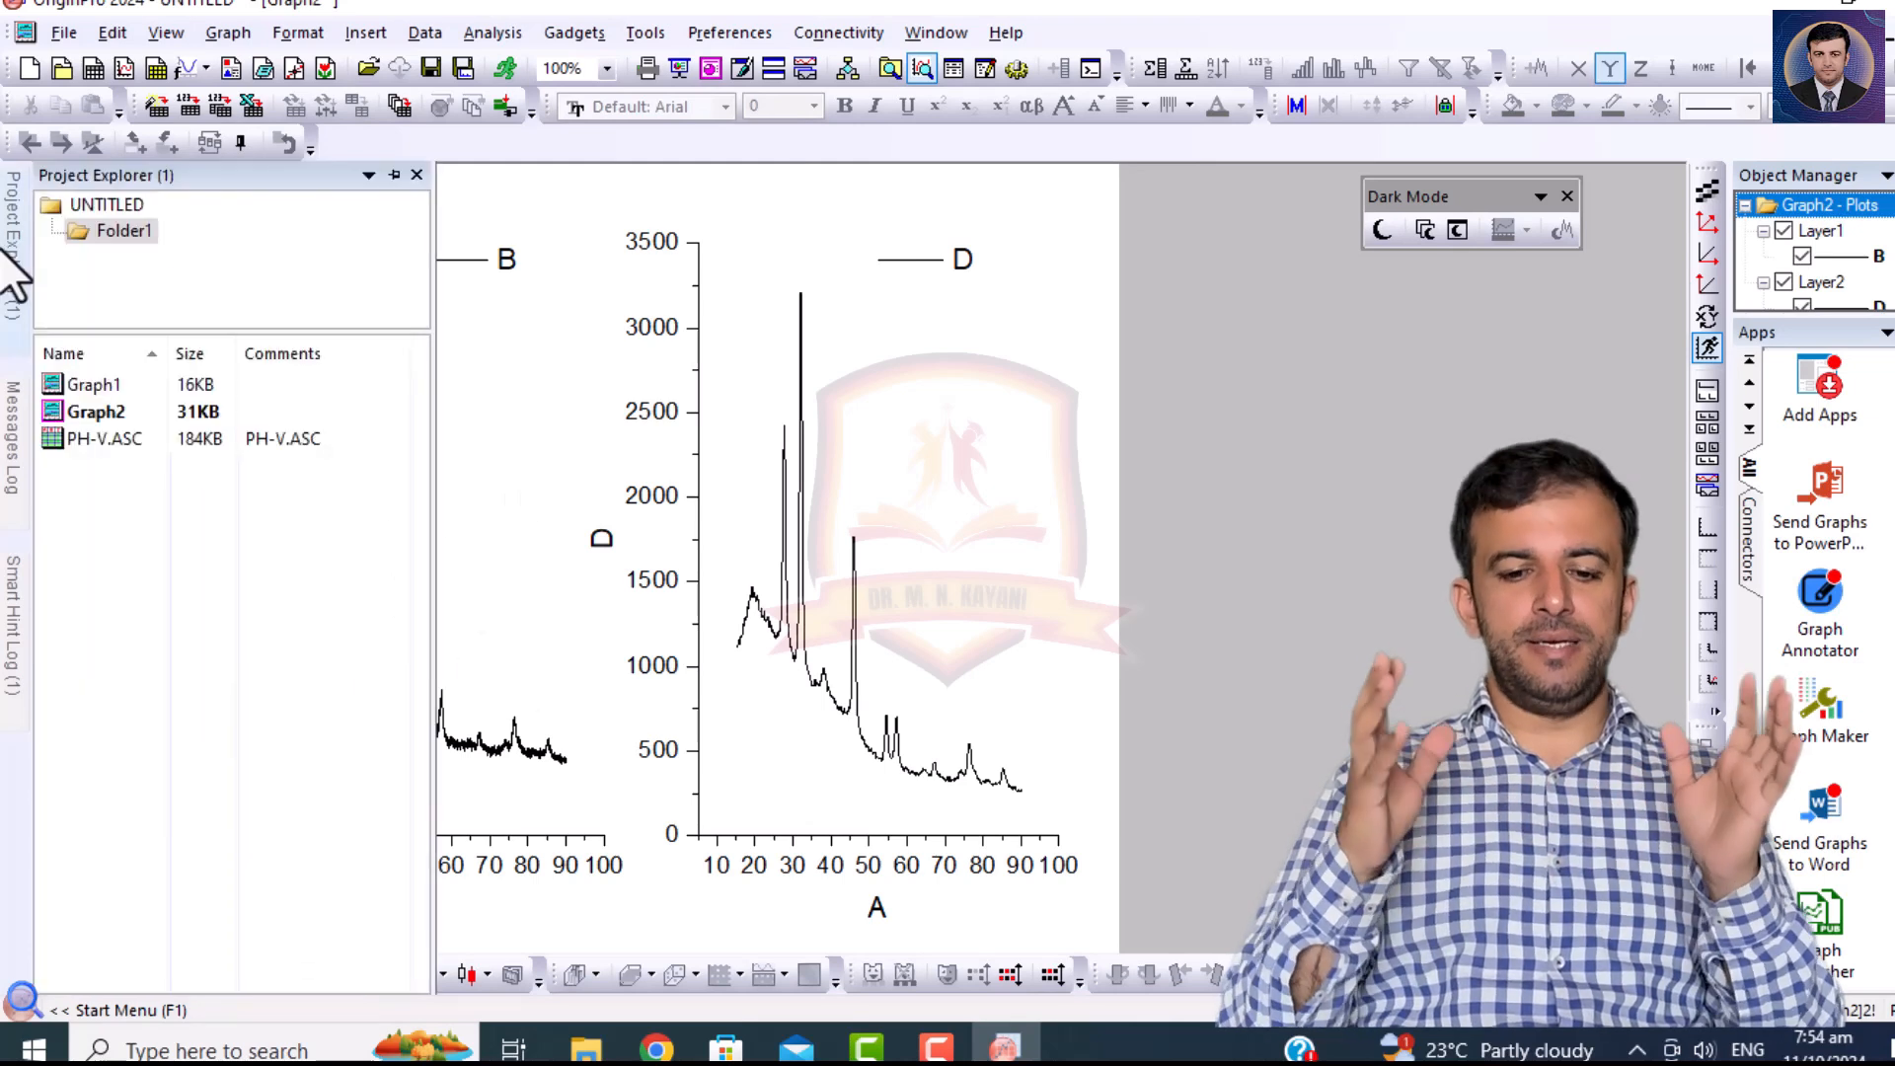
left_click(68, 440)
double_click(68, 440)
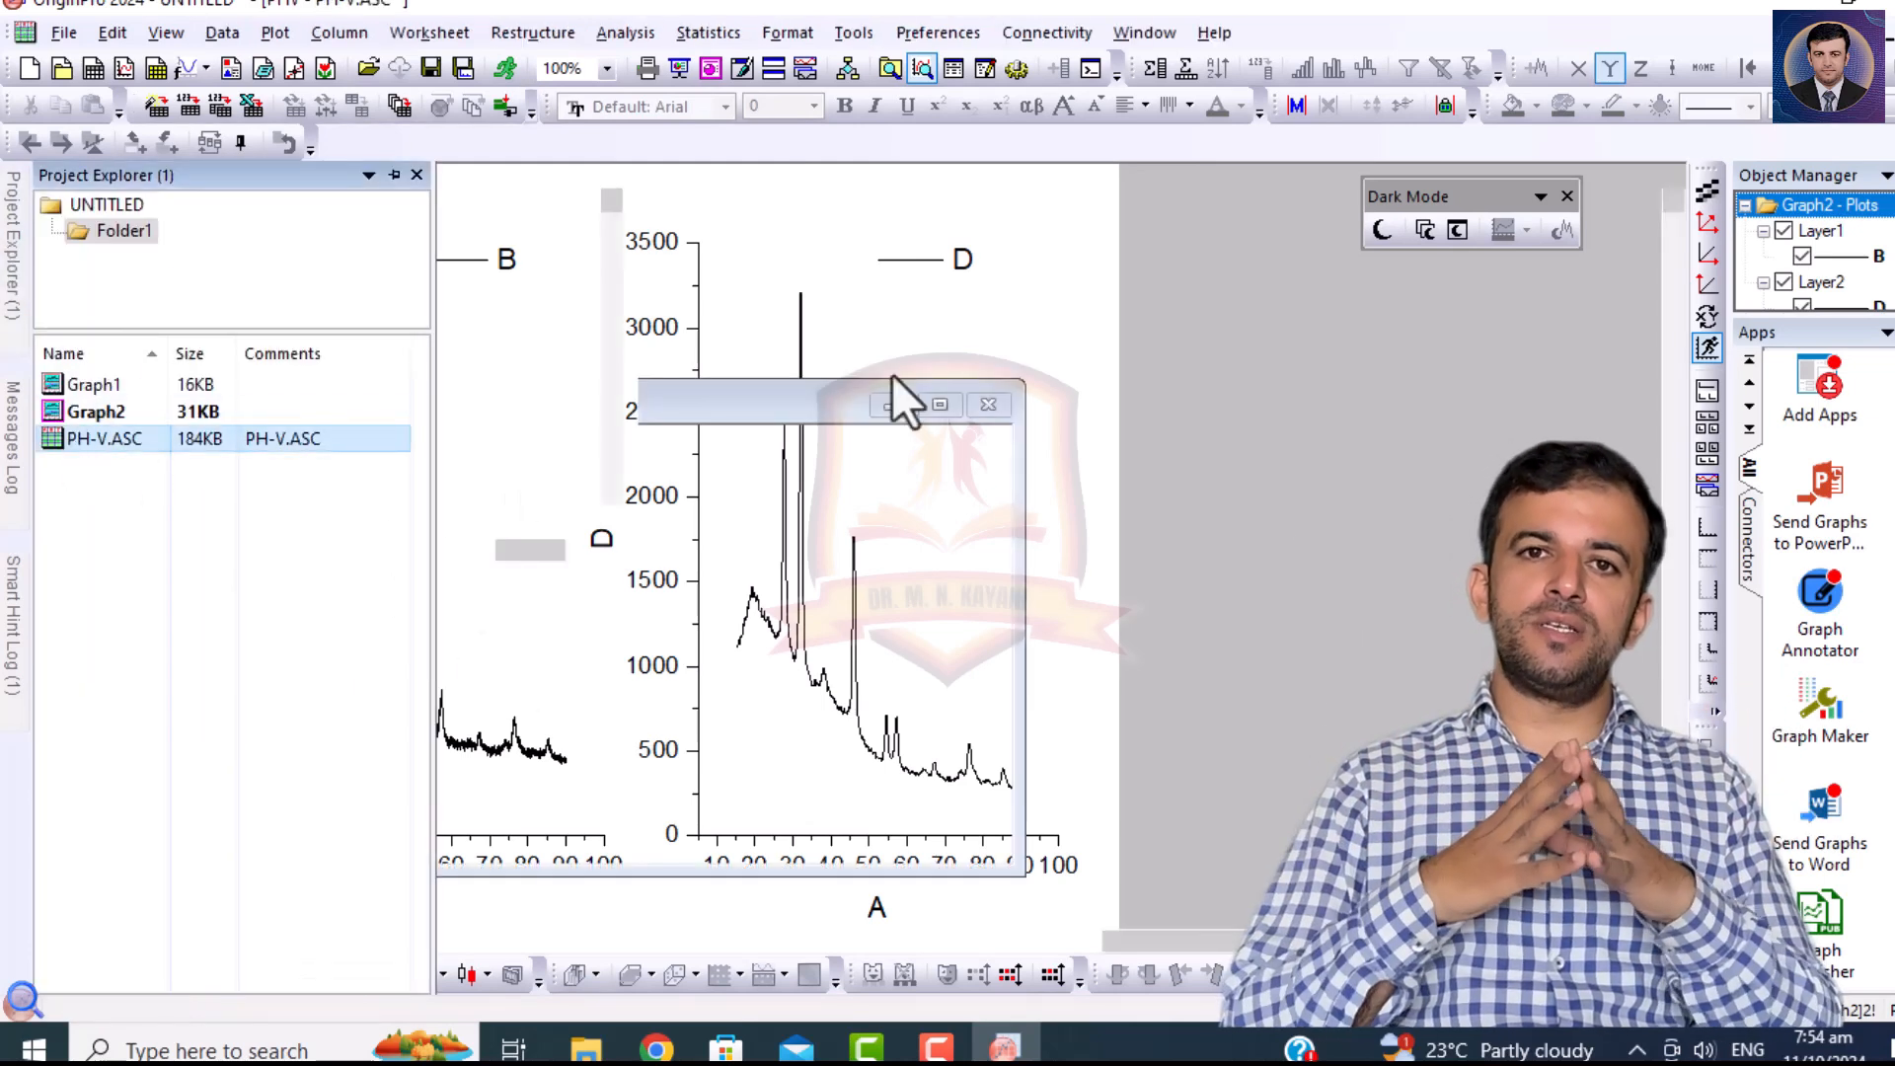
left_click(556, 189)
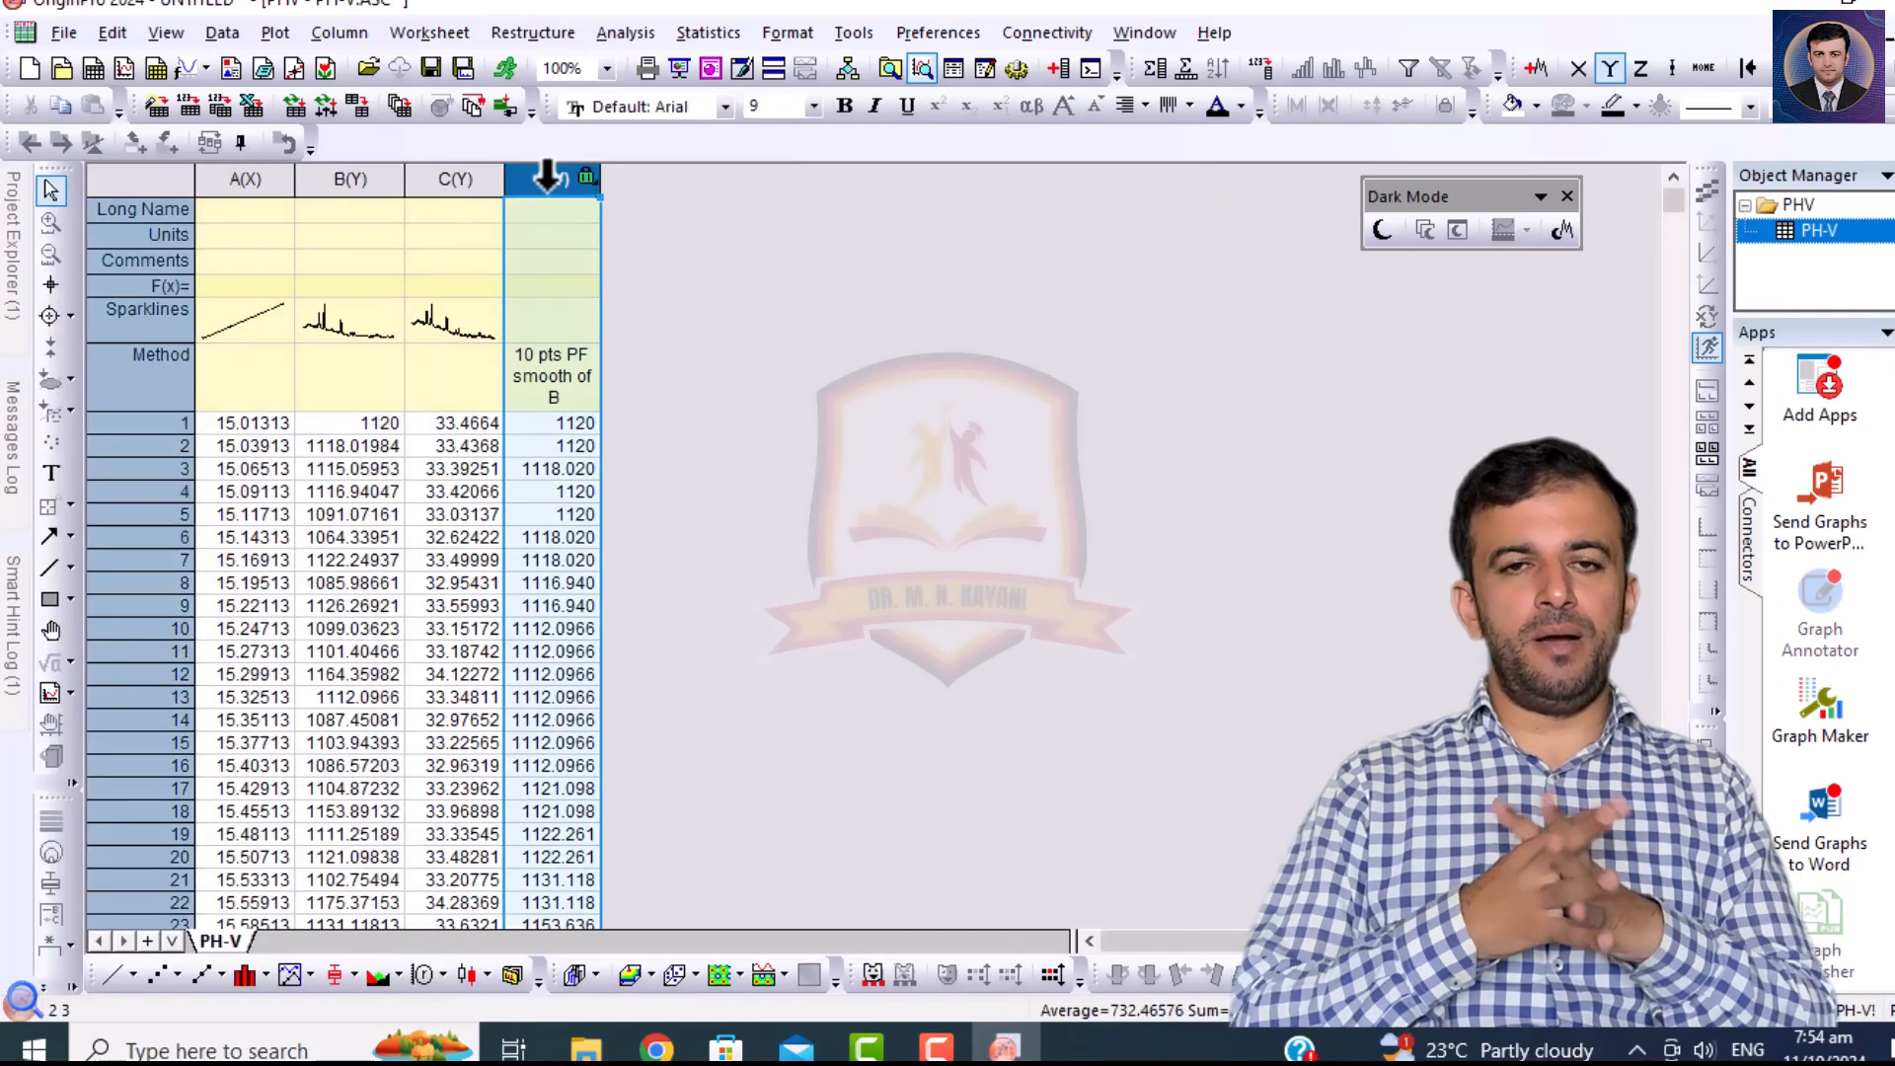
right_click(545, 188)
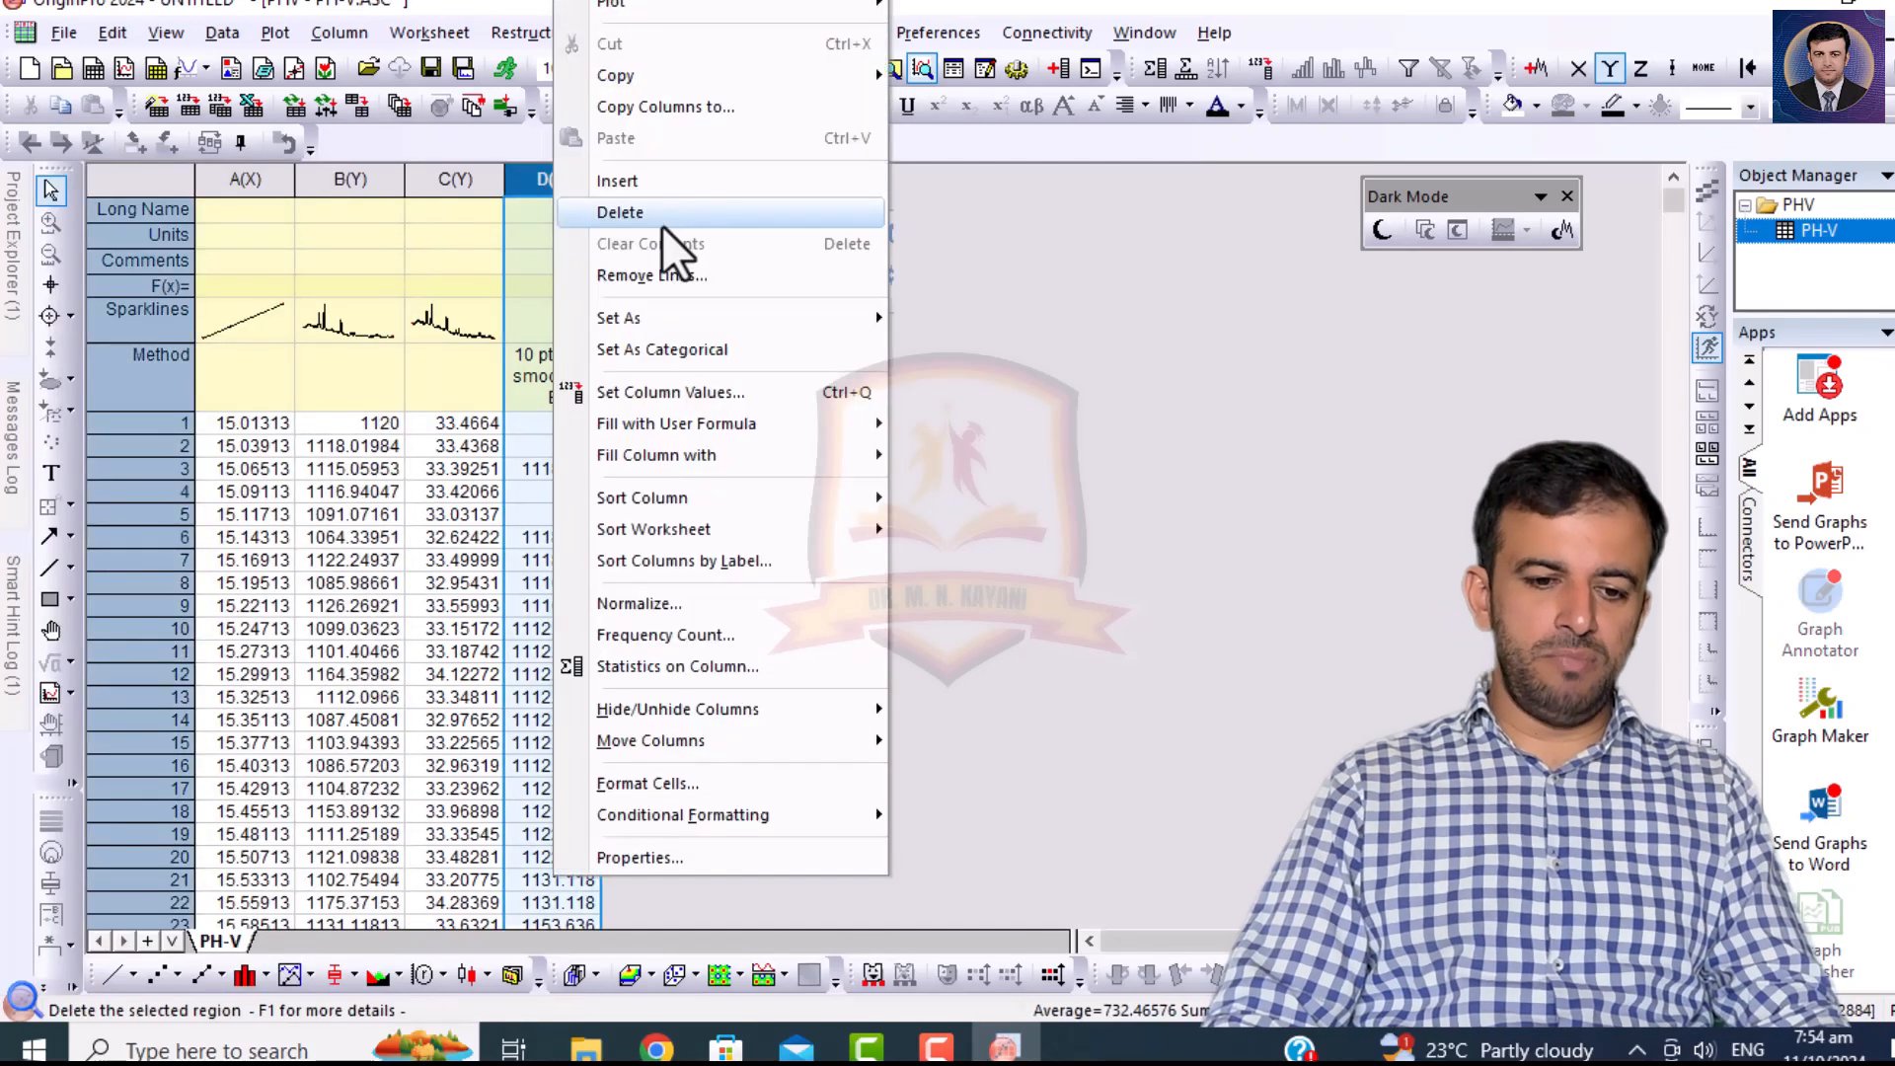
left_click(656, 214)
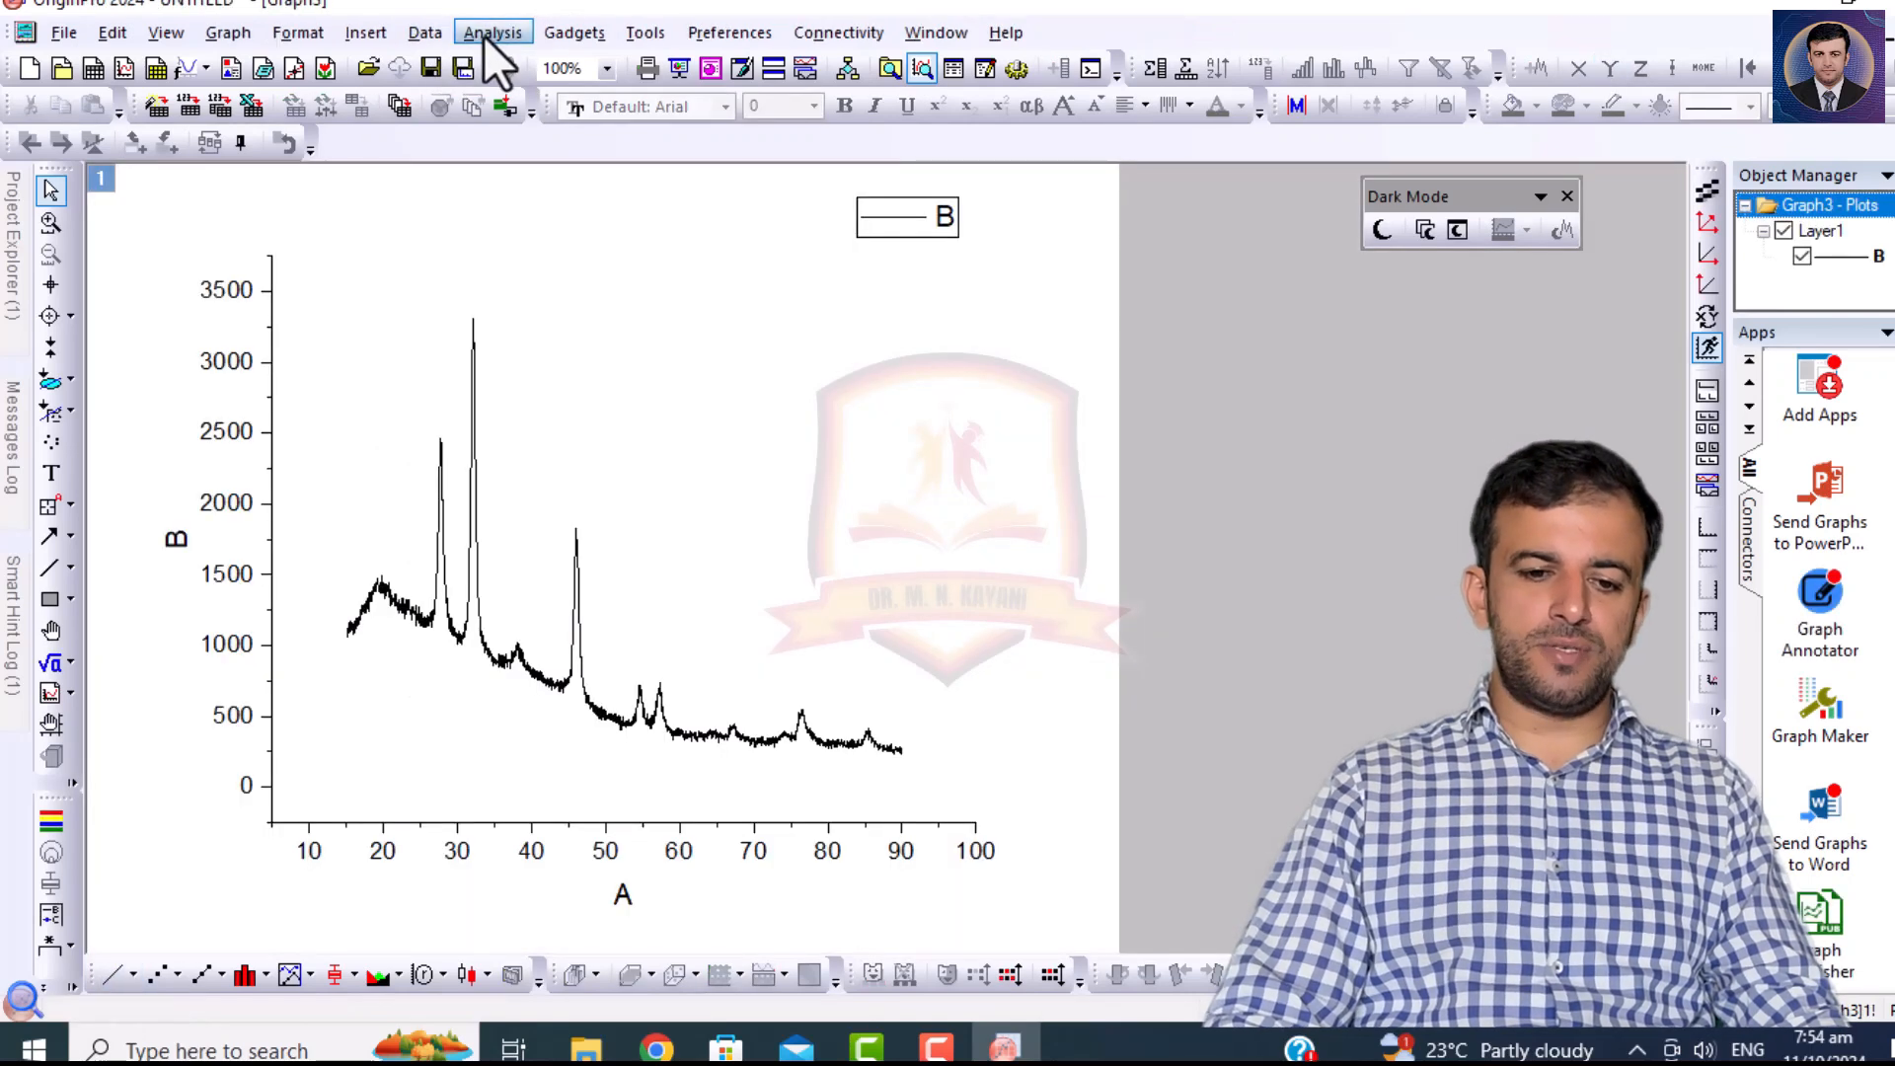
Start the Smooth tool on curve B in the new graph and preview the Lowess method with a proportion span of 0.1.
left_click(484, 36)
mouse_move(636, 200)
mouse_move(906, 191)
left_click(1097, 242)
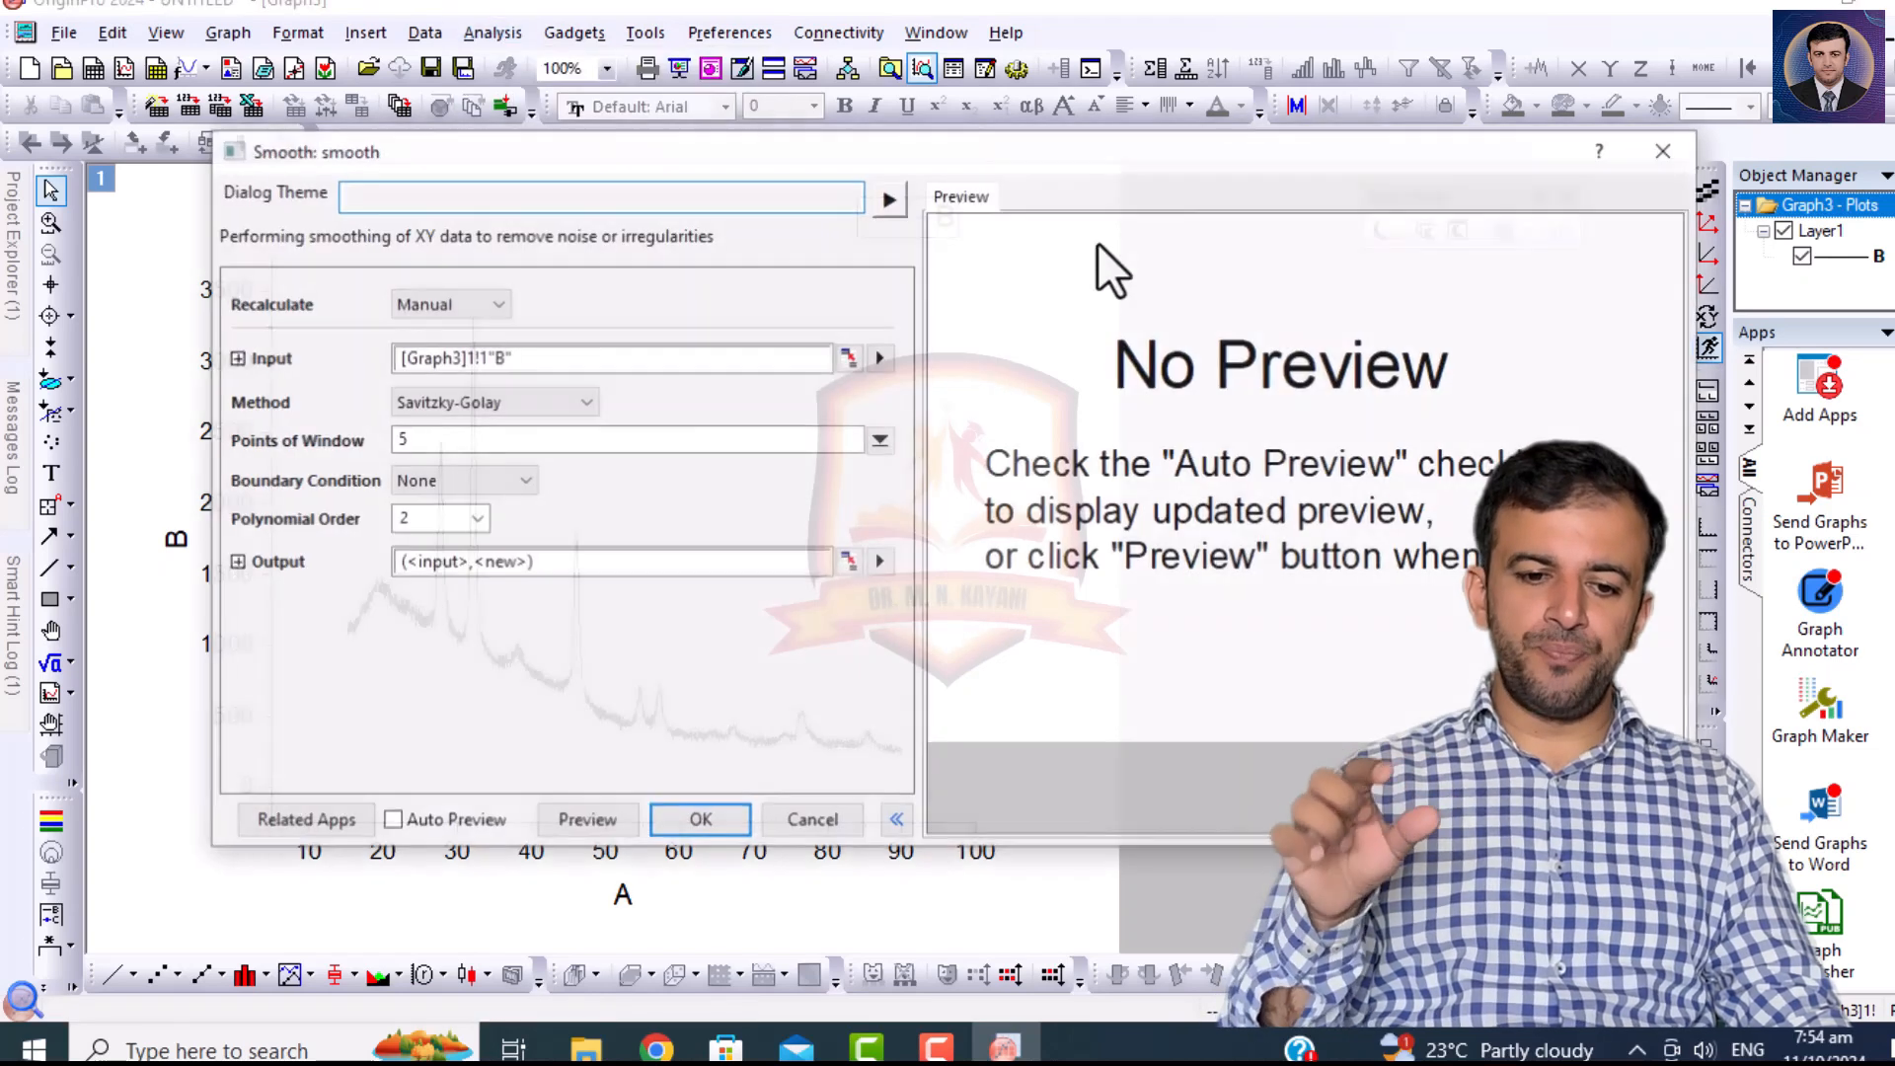
left_click(533, 402)
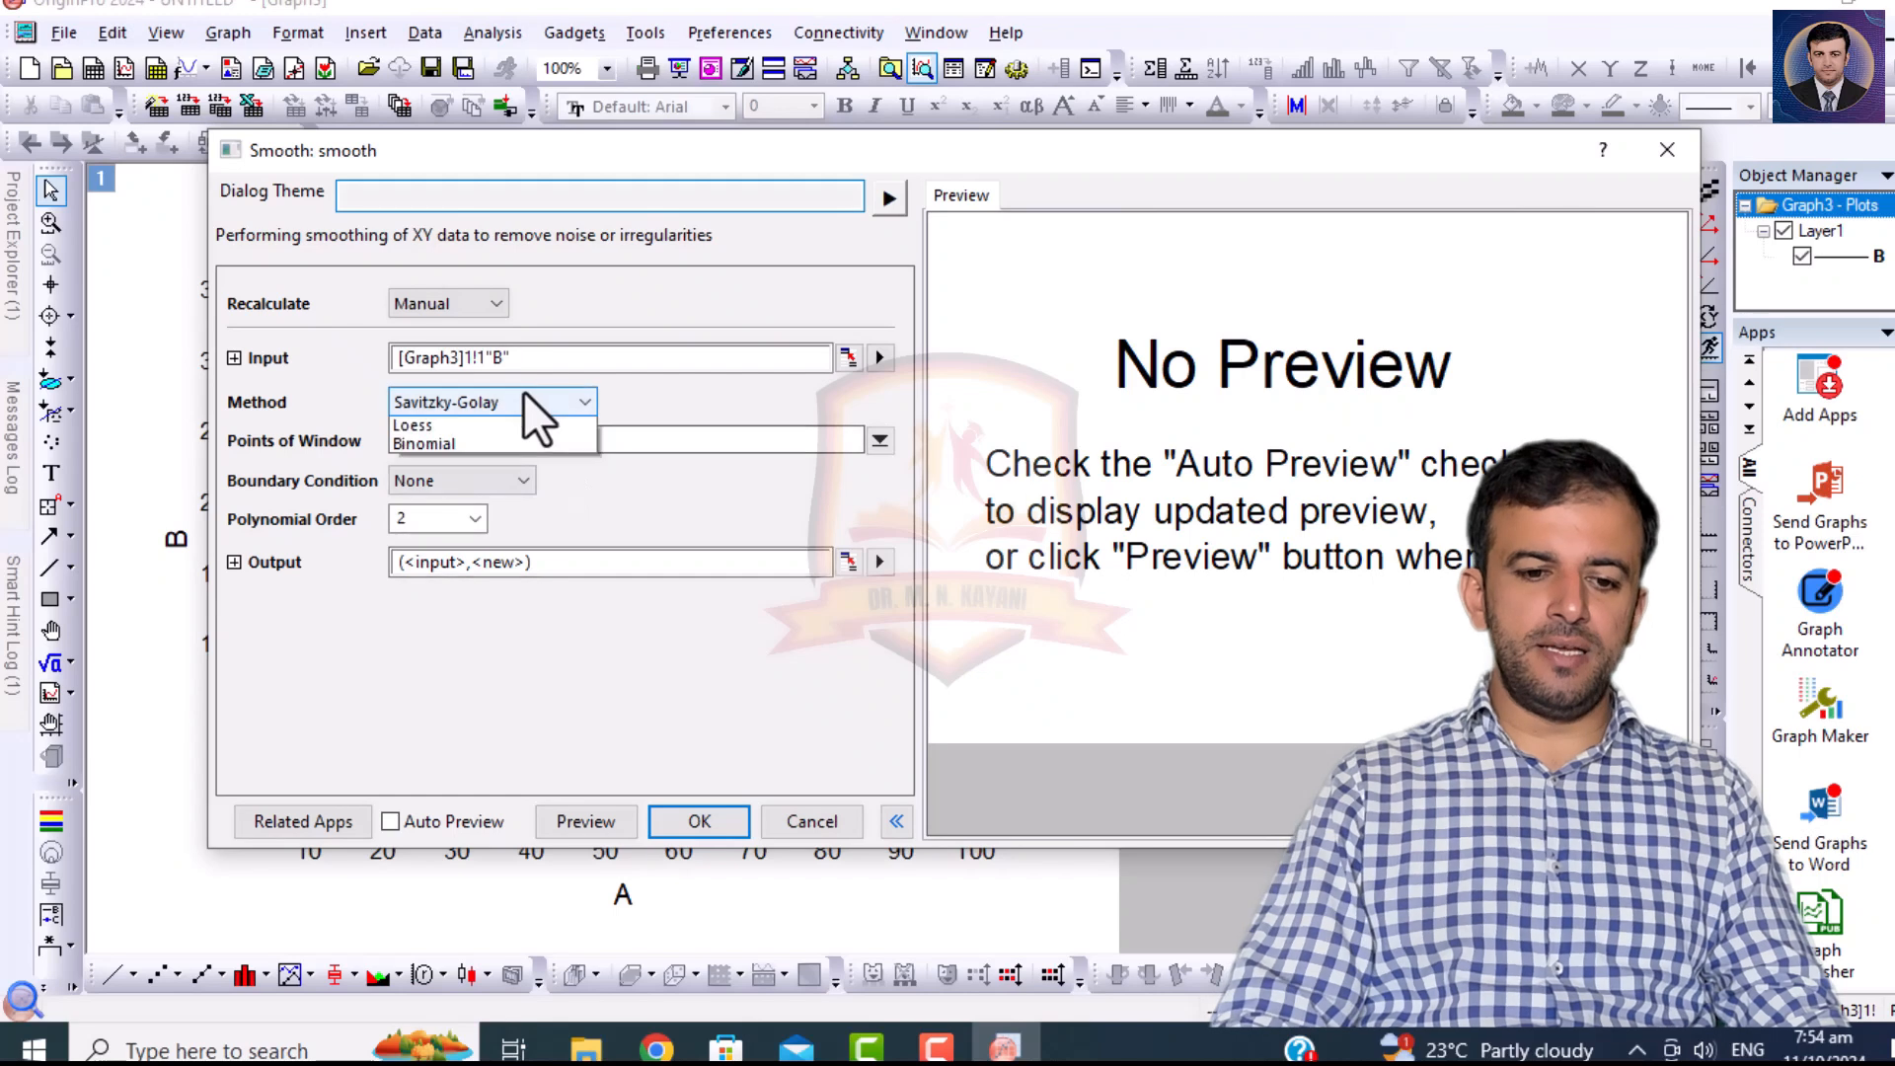
left_click(458, 505)
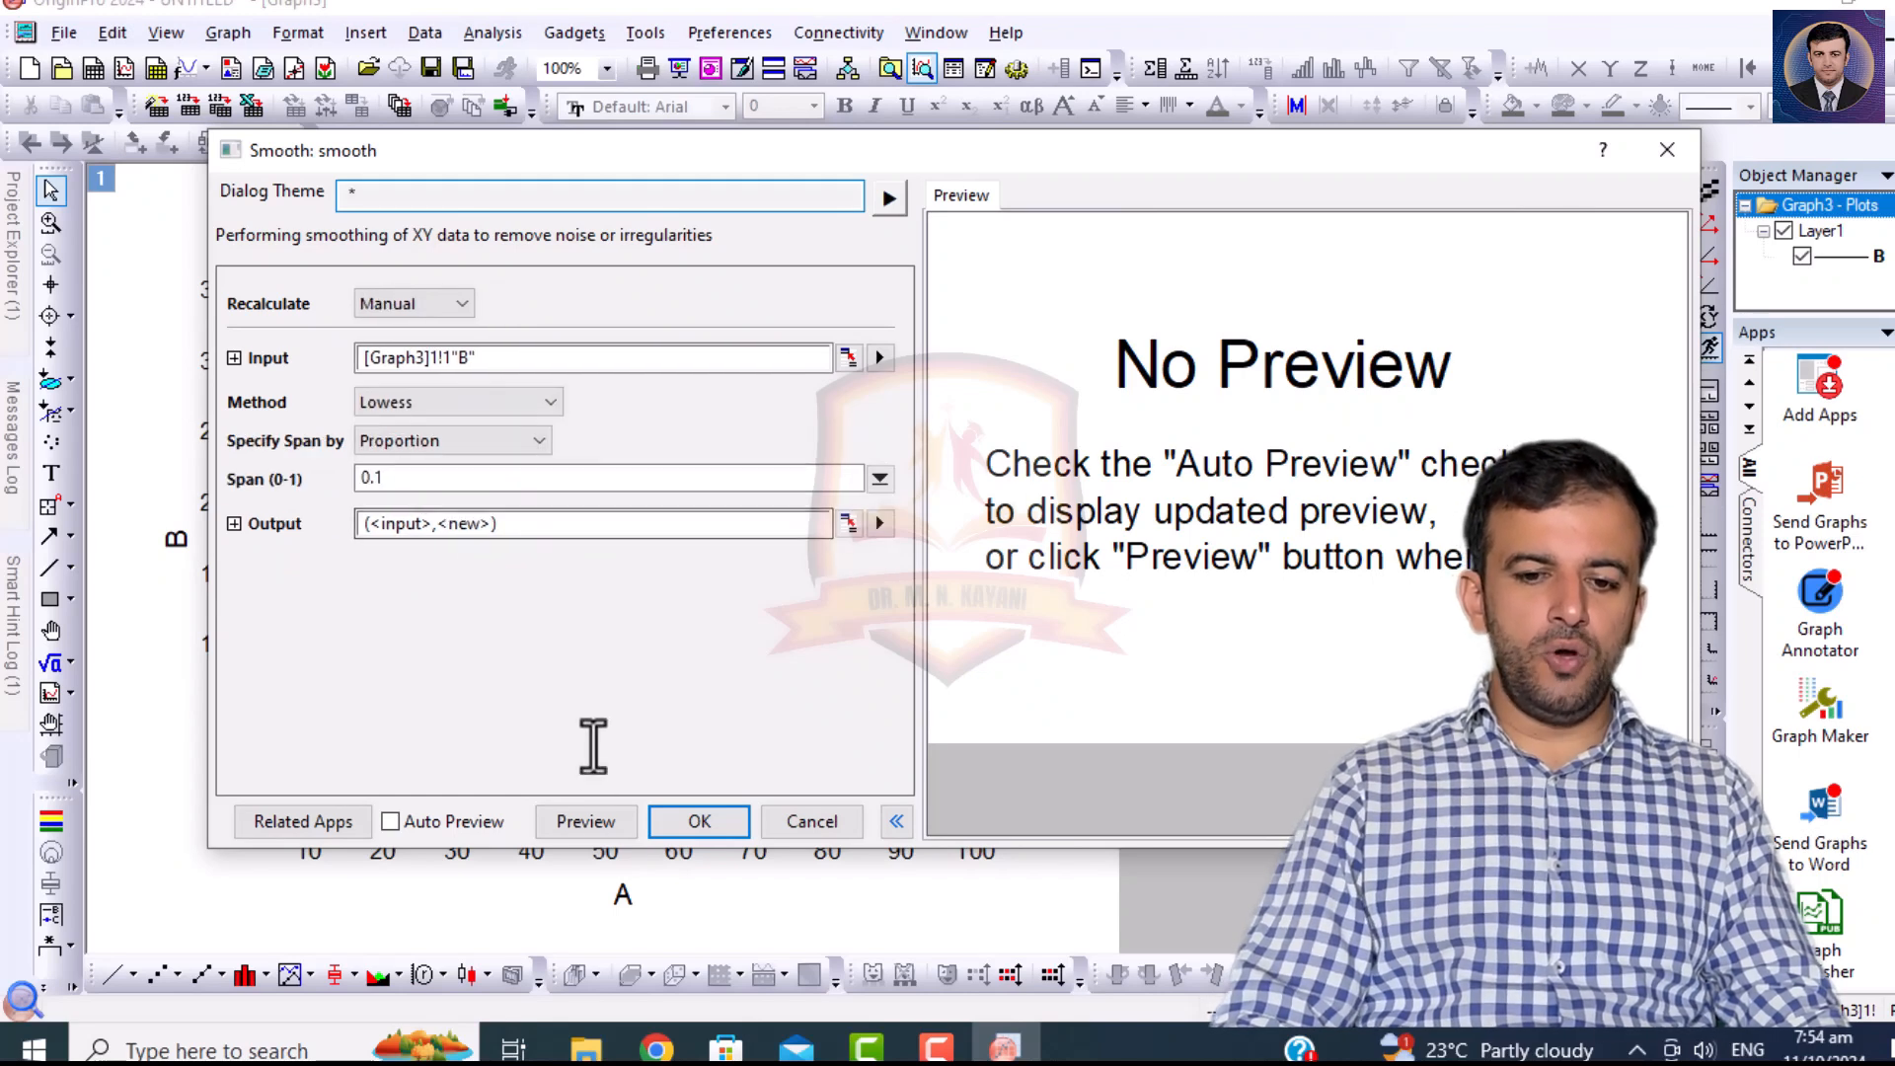
left_click(575, 827)
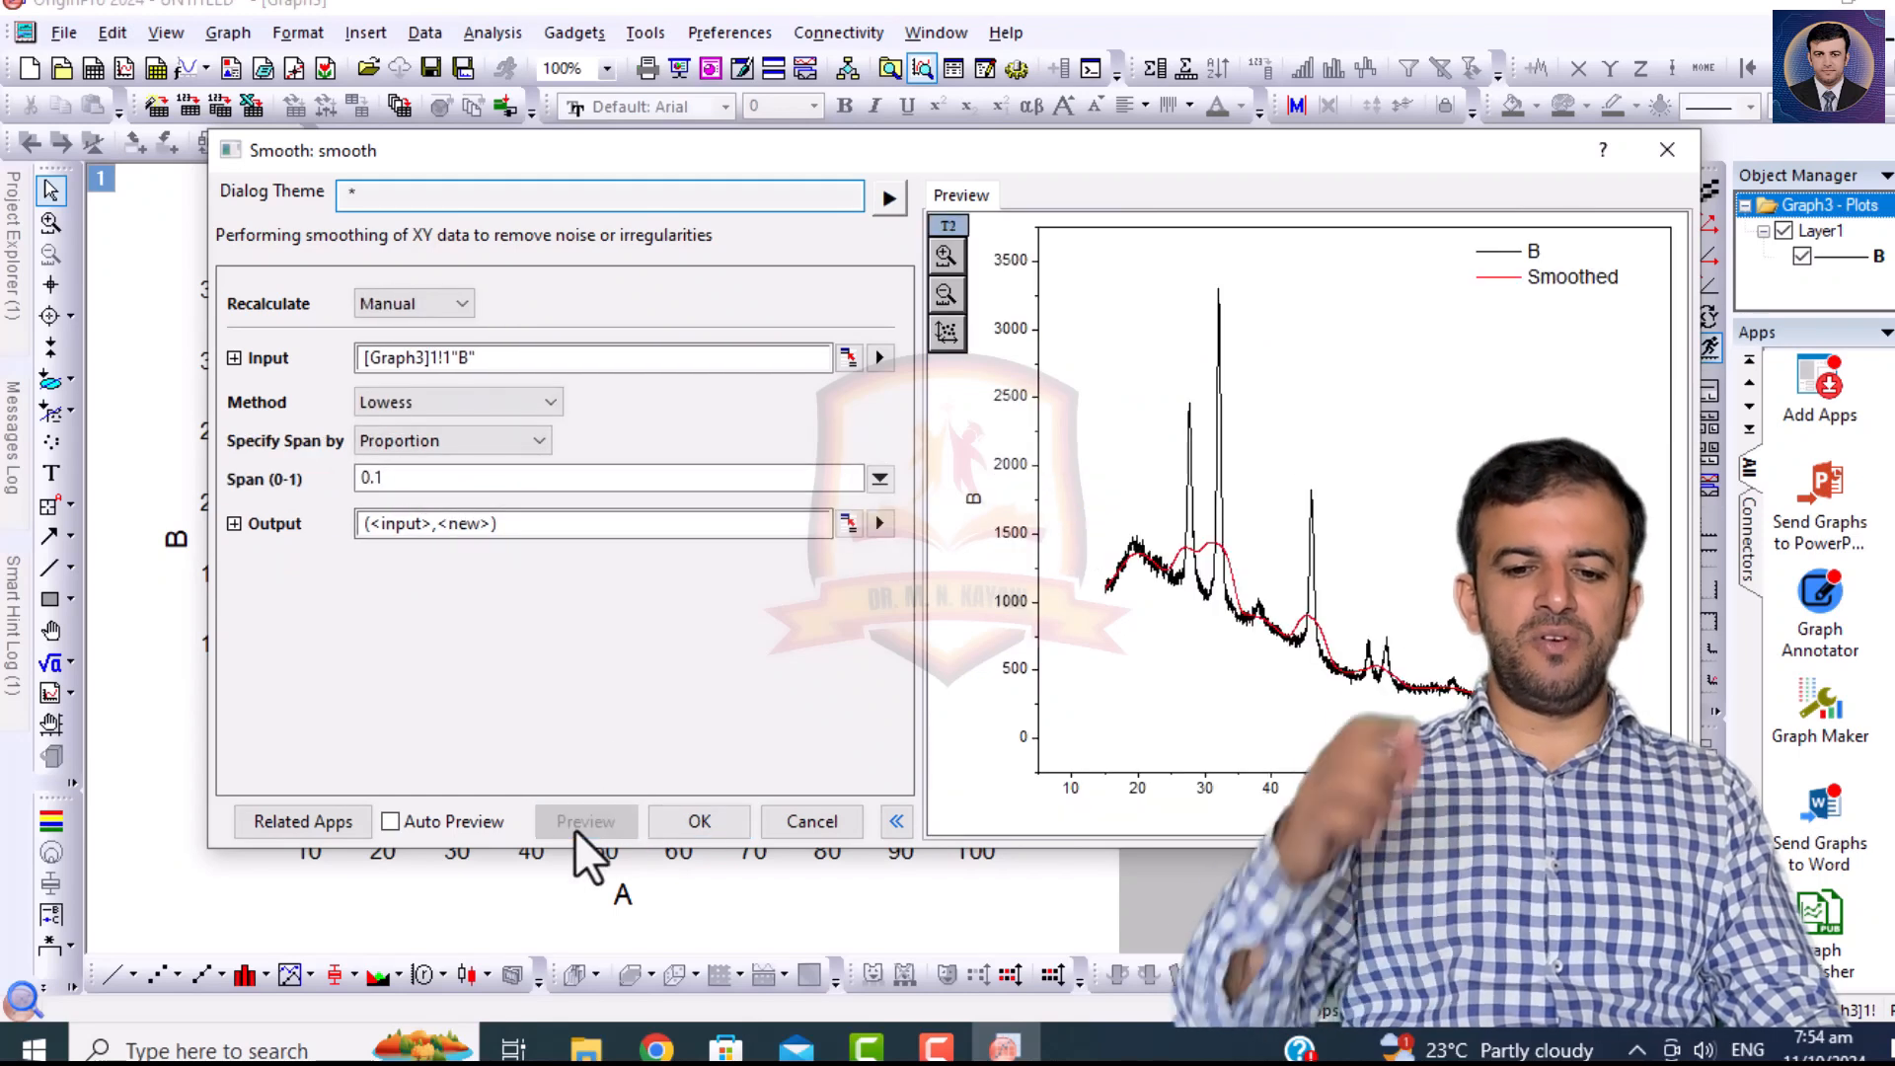
Set the smoothing method to FFT Filter with 15 points of window and apply it to curve B.
left_click(434, 403)
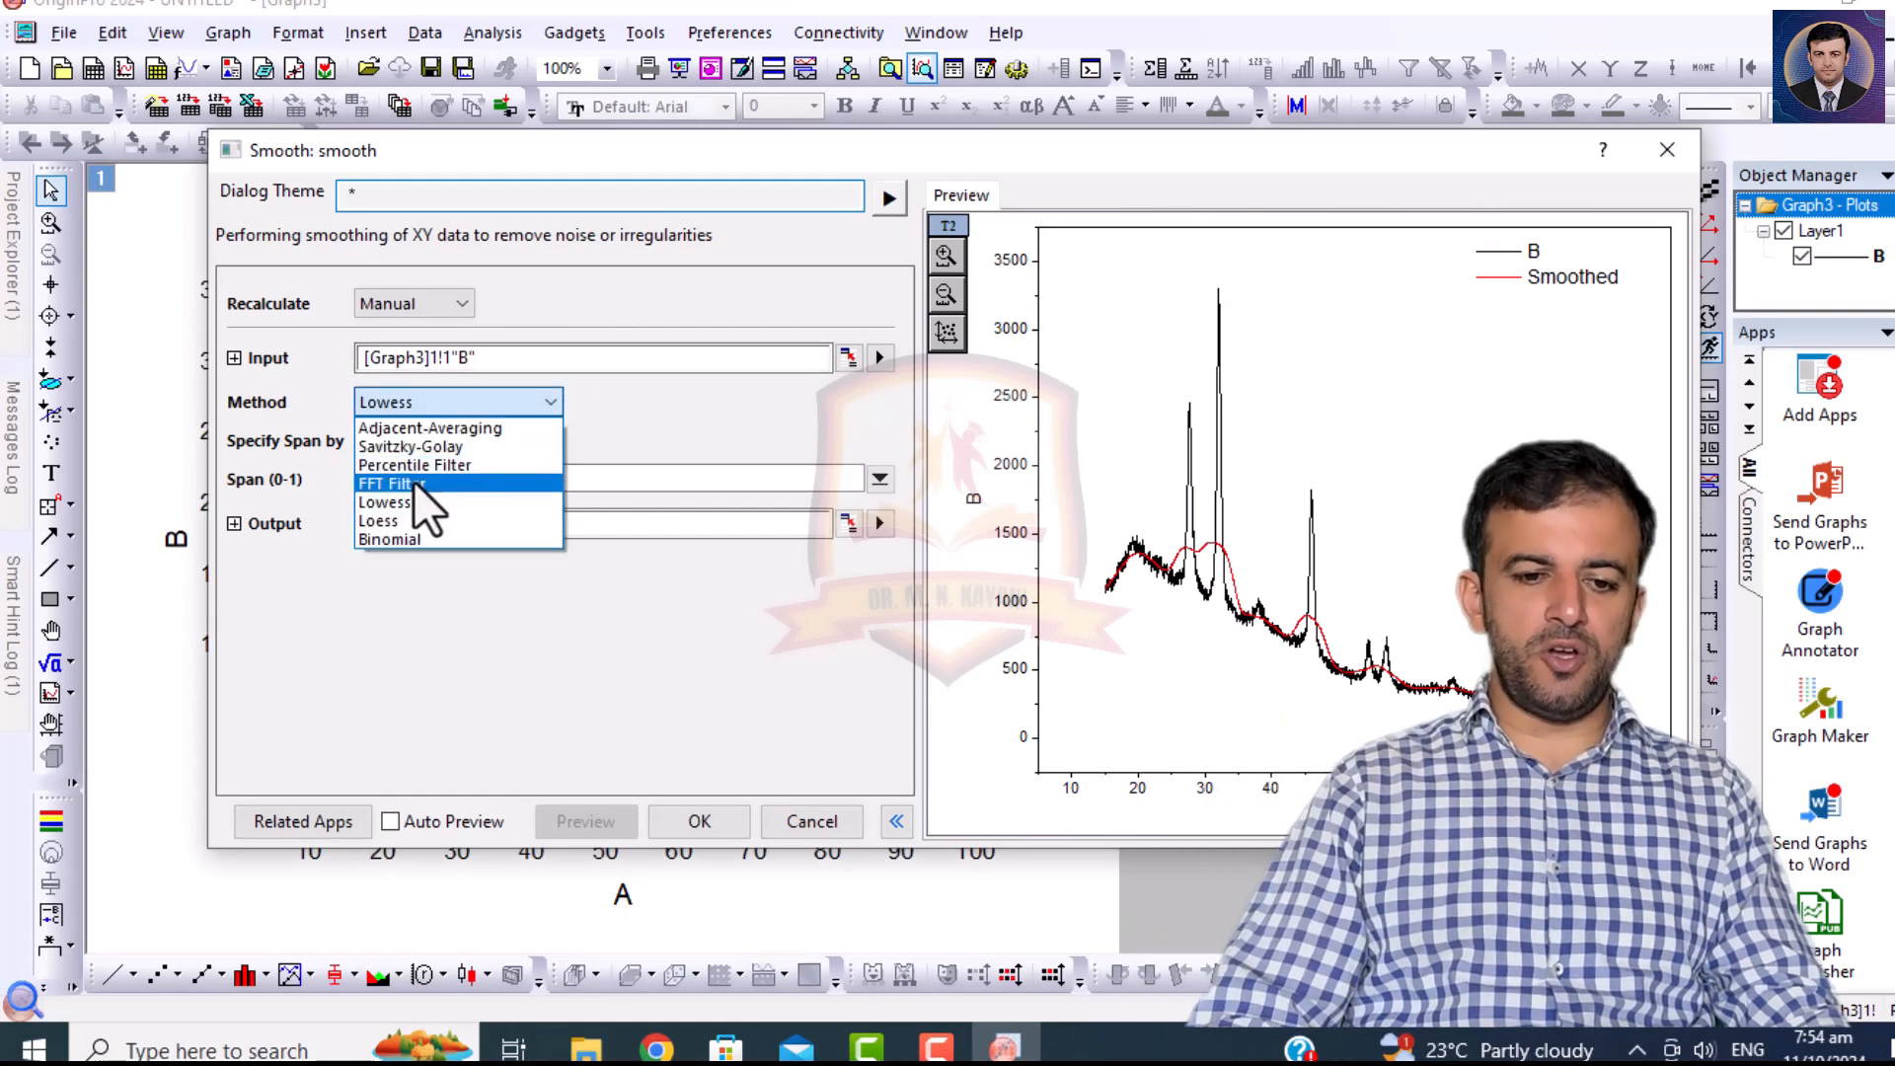
left_click(412, 483)
left_click(433, 441)
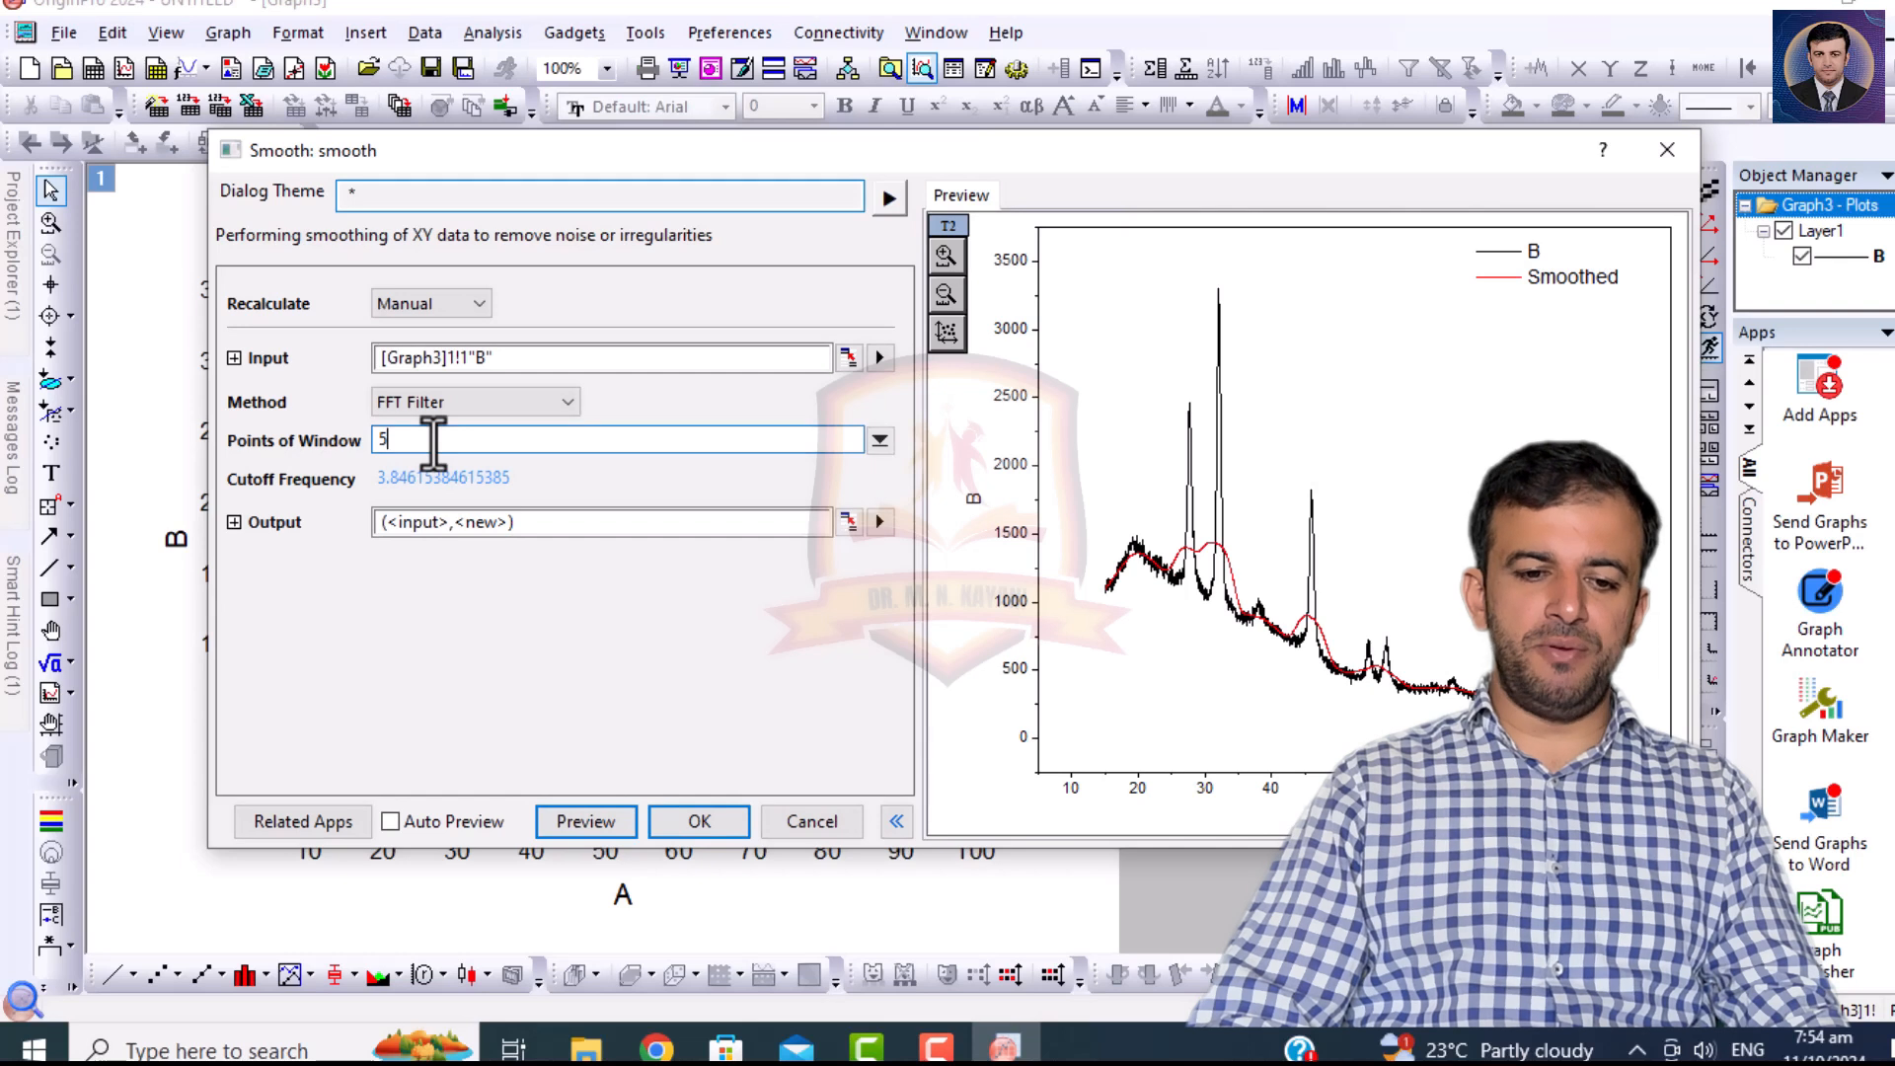
key("Return")
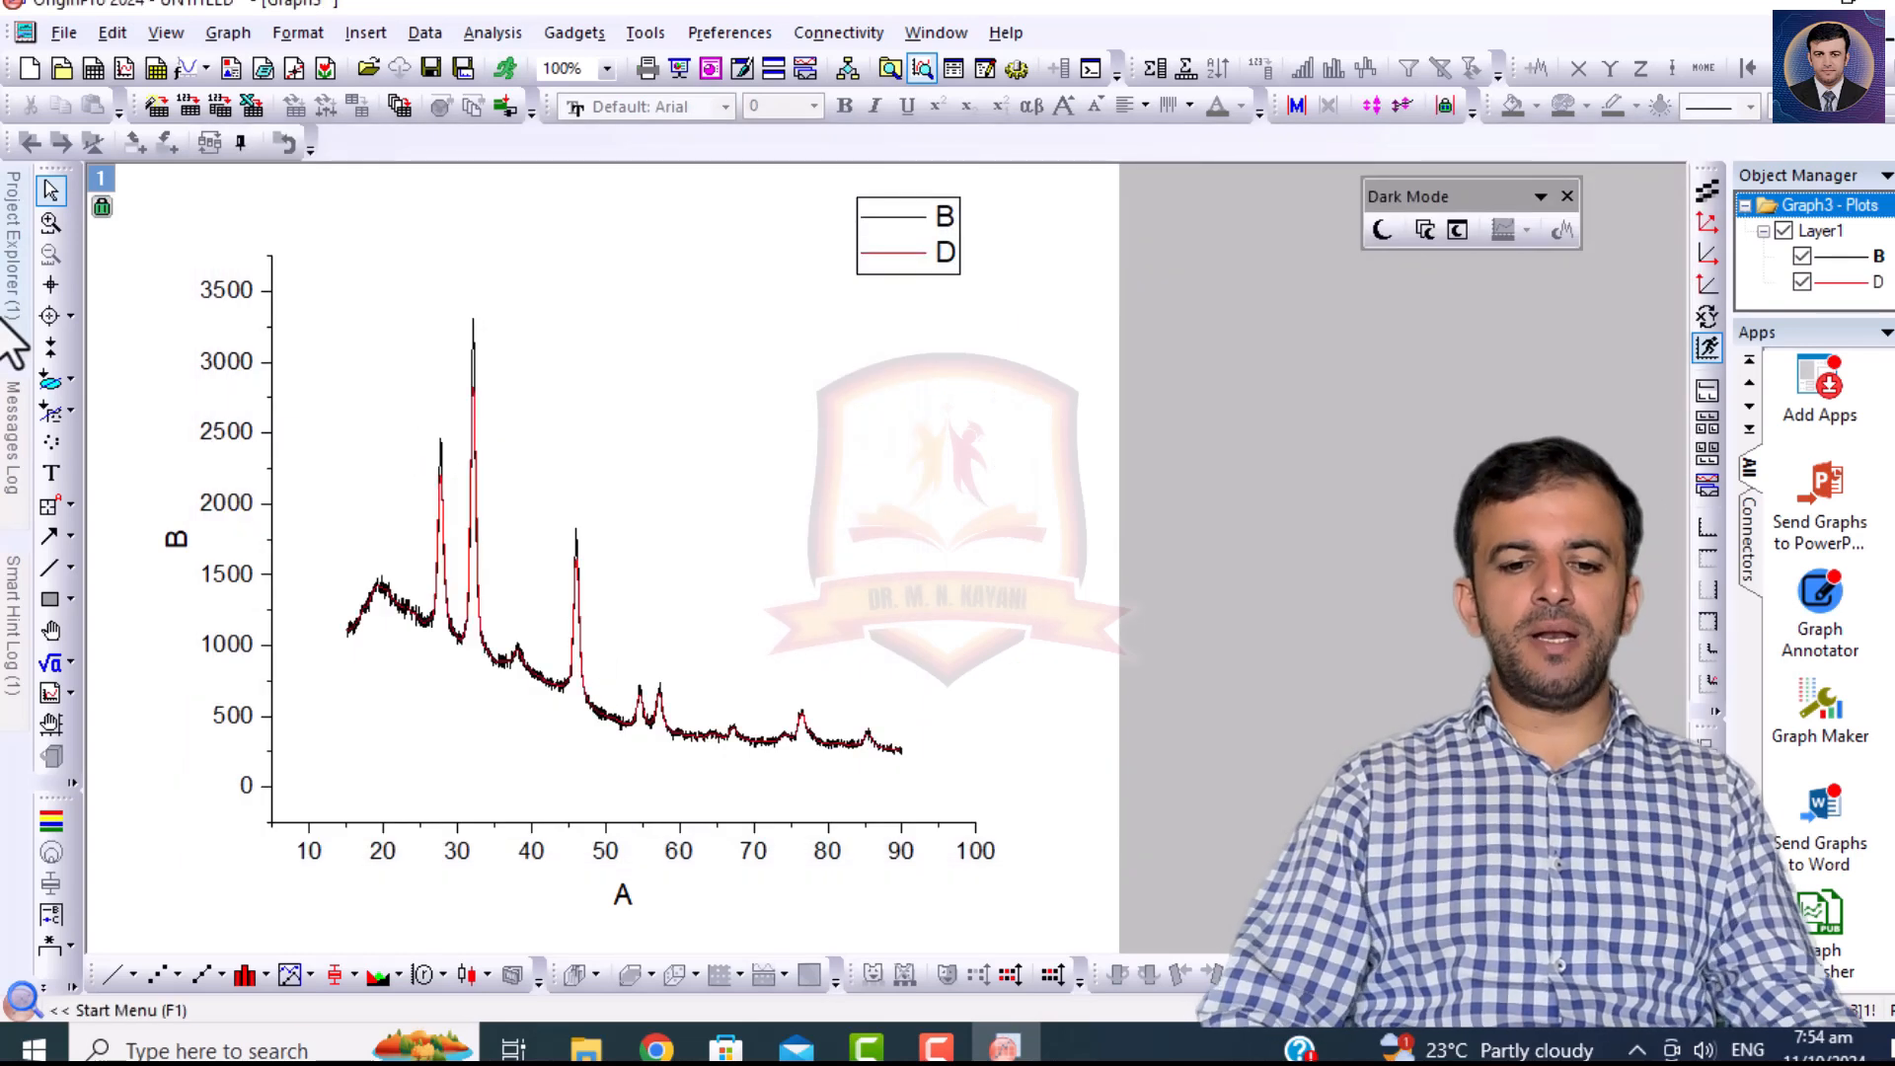
Plot column B and the FFT-smoothed column D of the PH-V.ASC worksheet as a Horizontal 2 Panel graph.
mouse_move(12, 326)
double_click(81, 465)
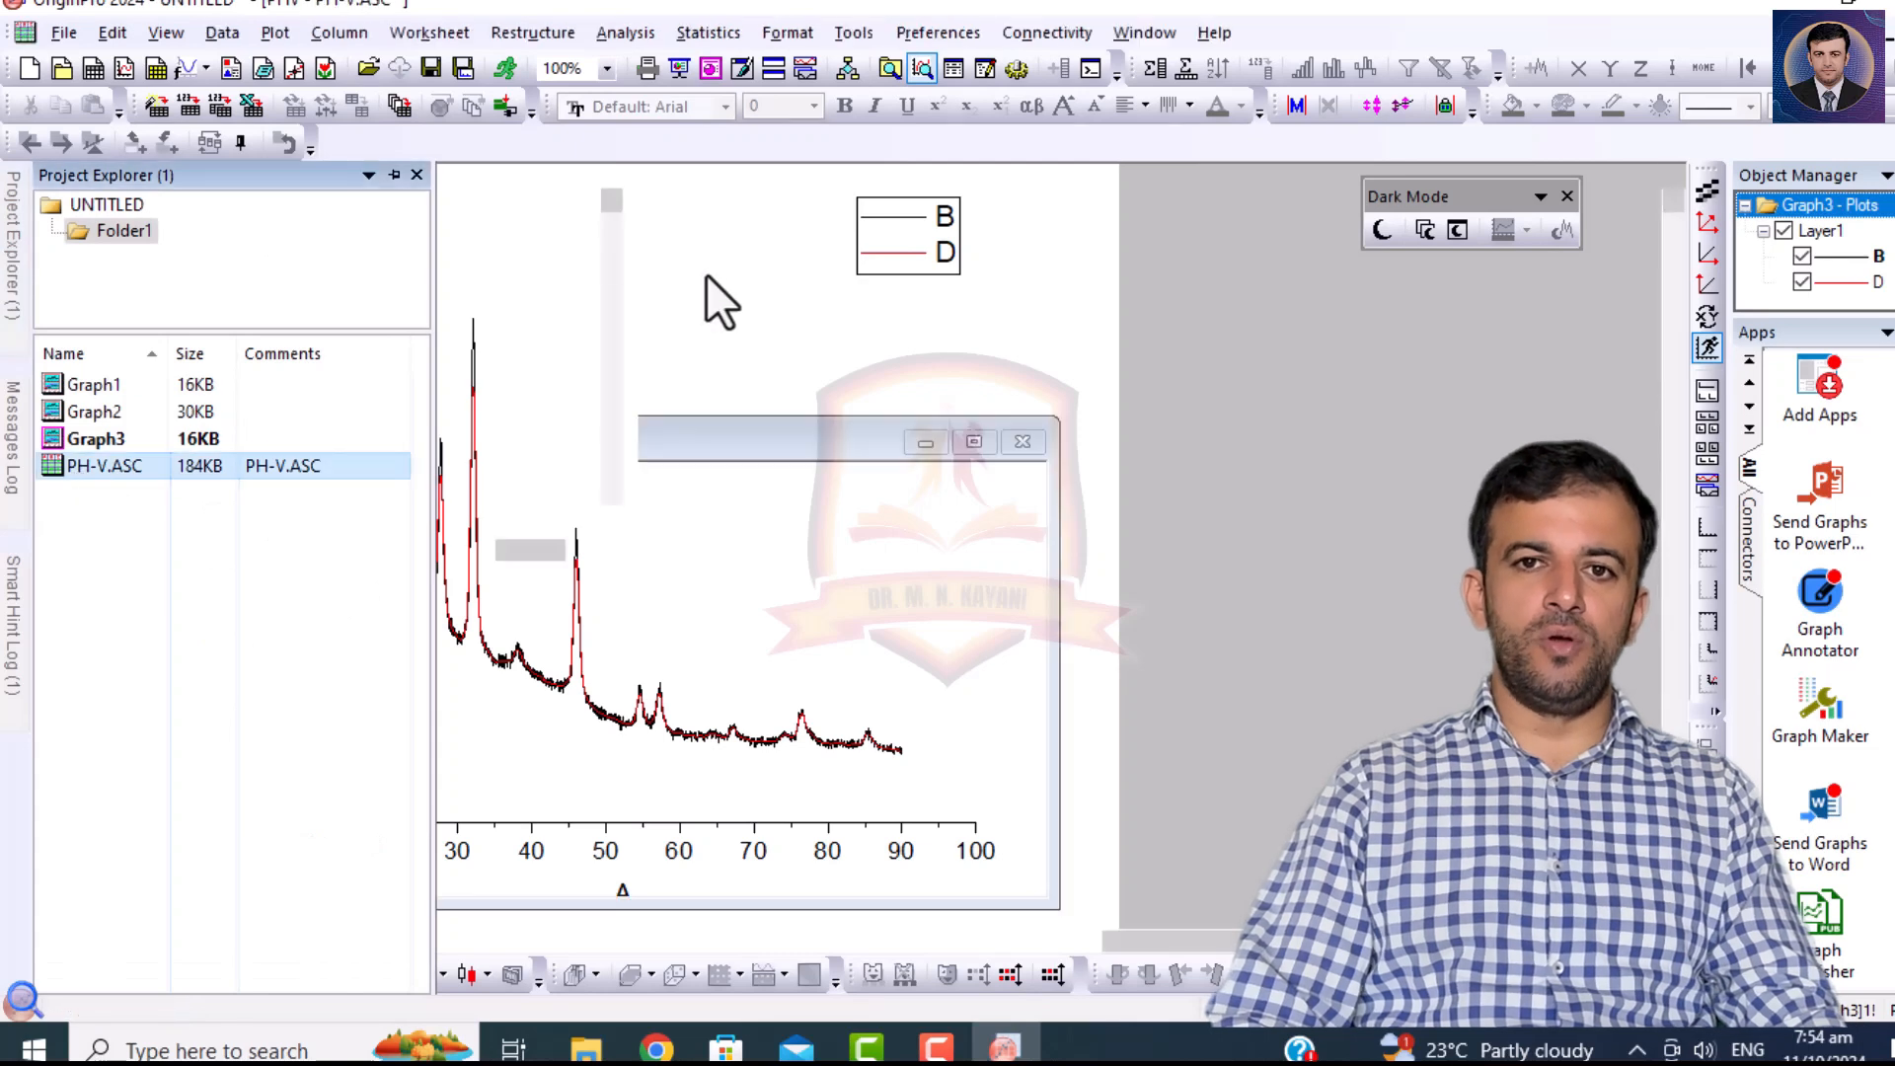
left_click(535, 180)
left_click(342, 185, "ctrl")
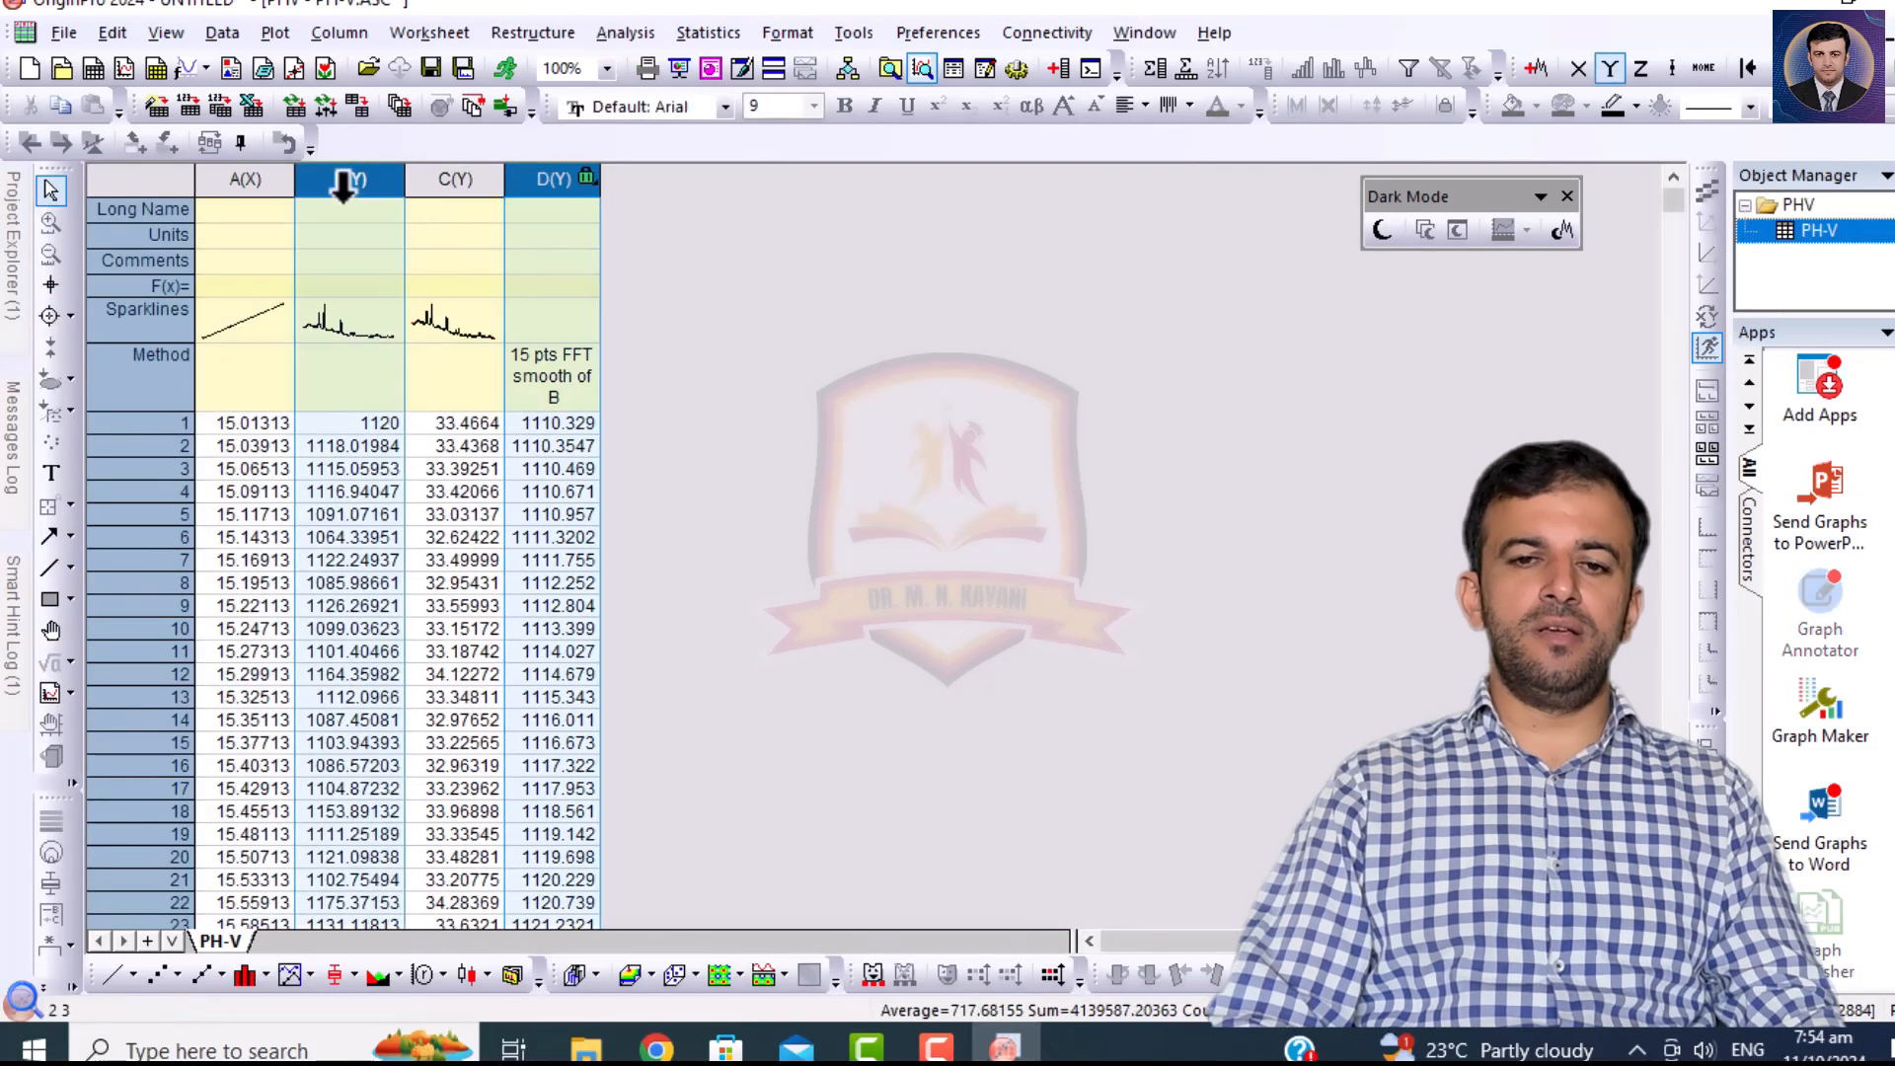
left_click(276, 32)
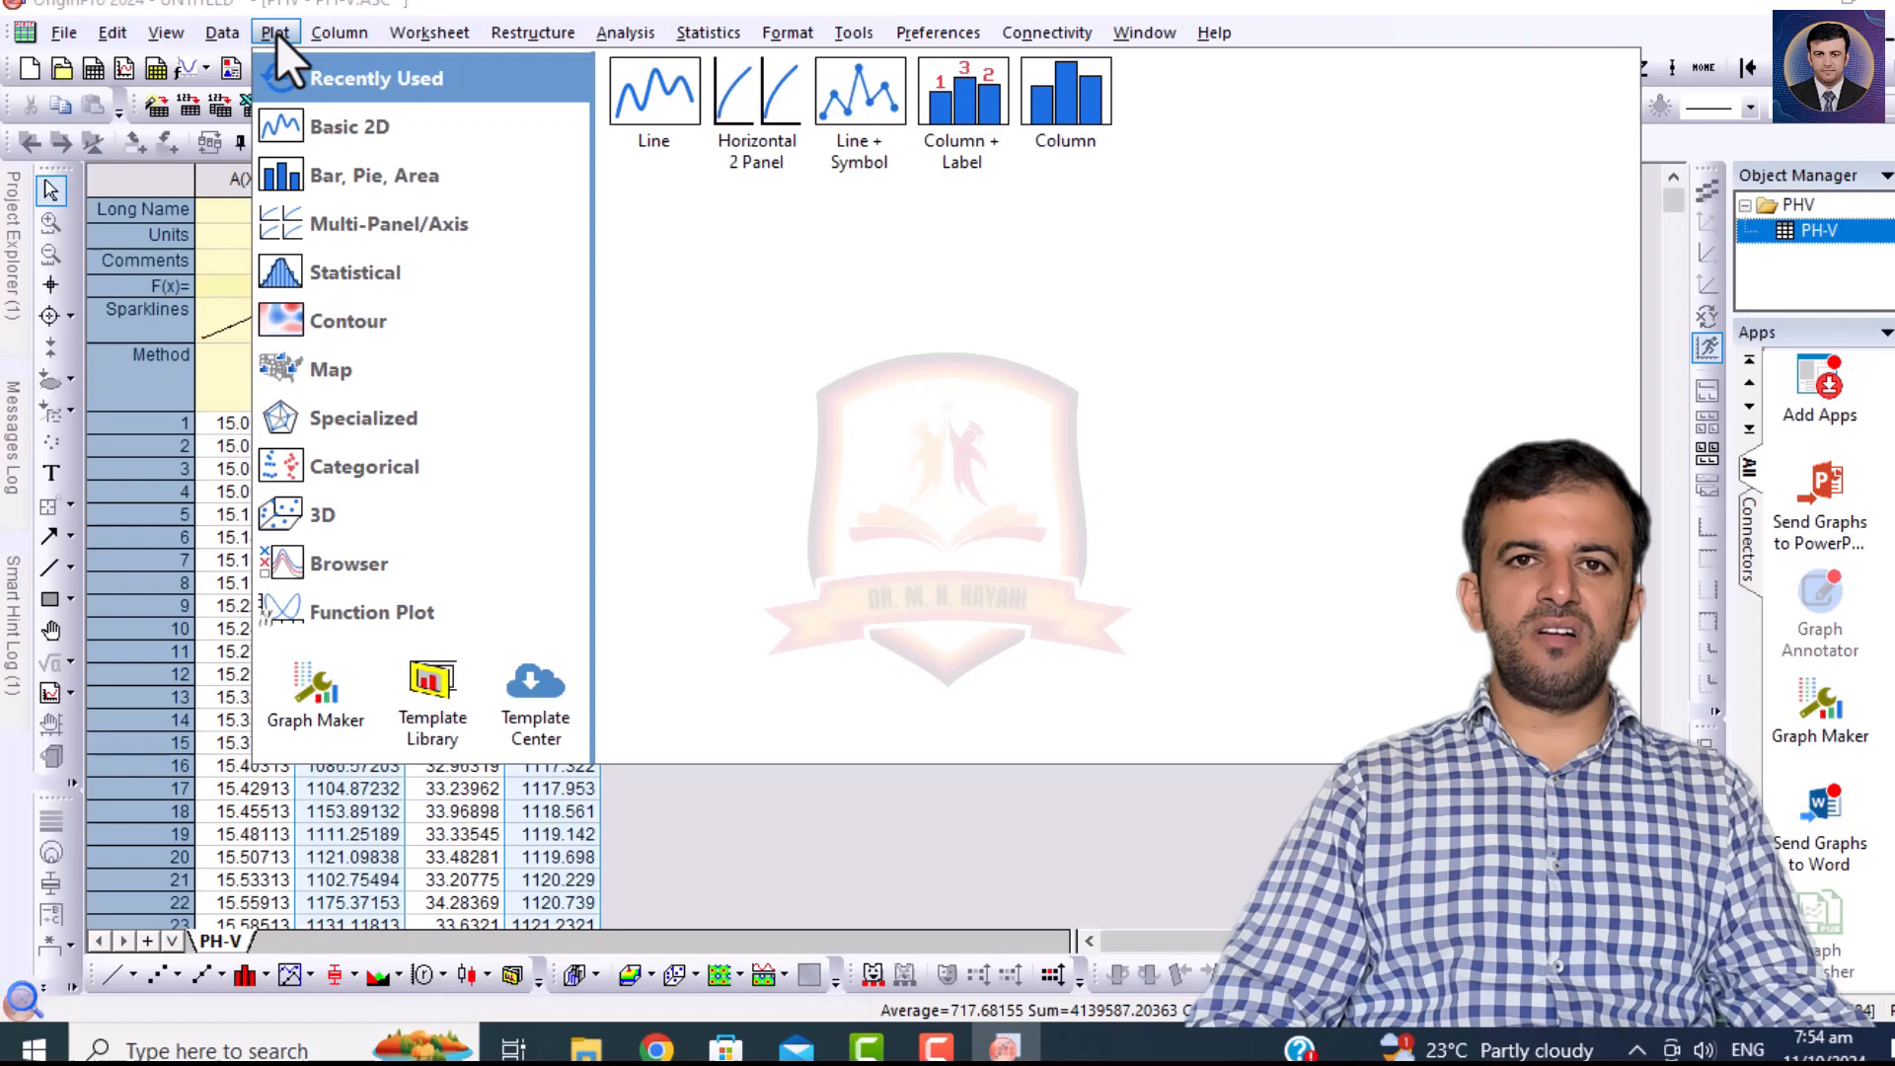
left_click(742, 144)
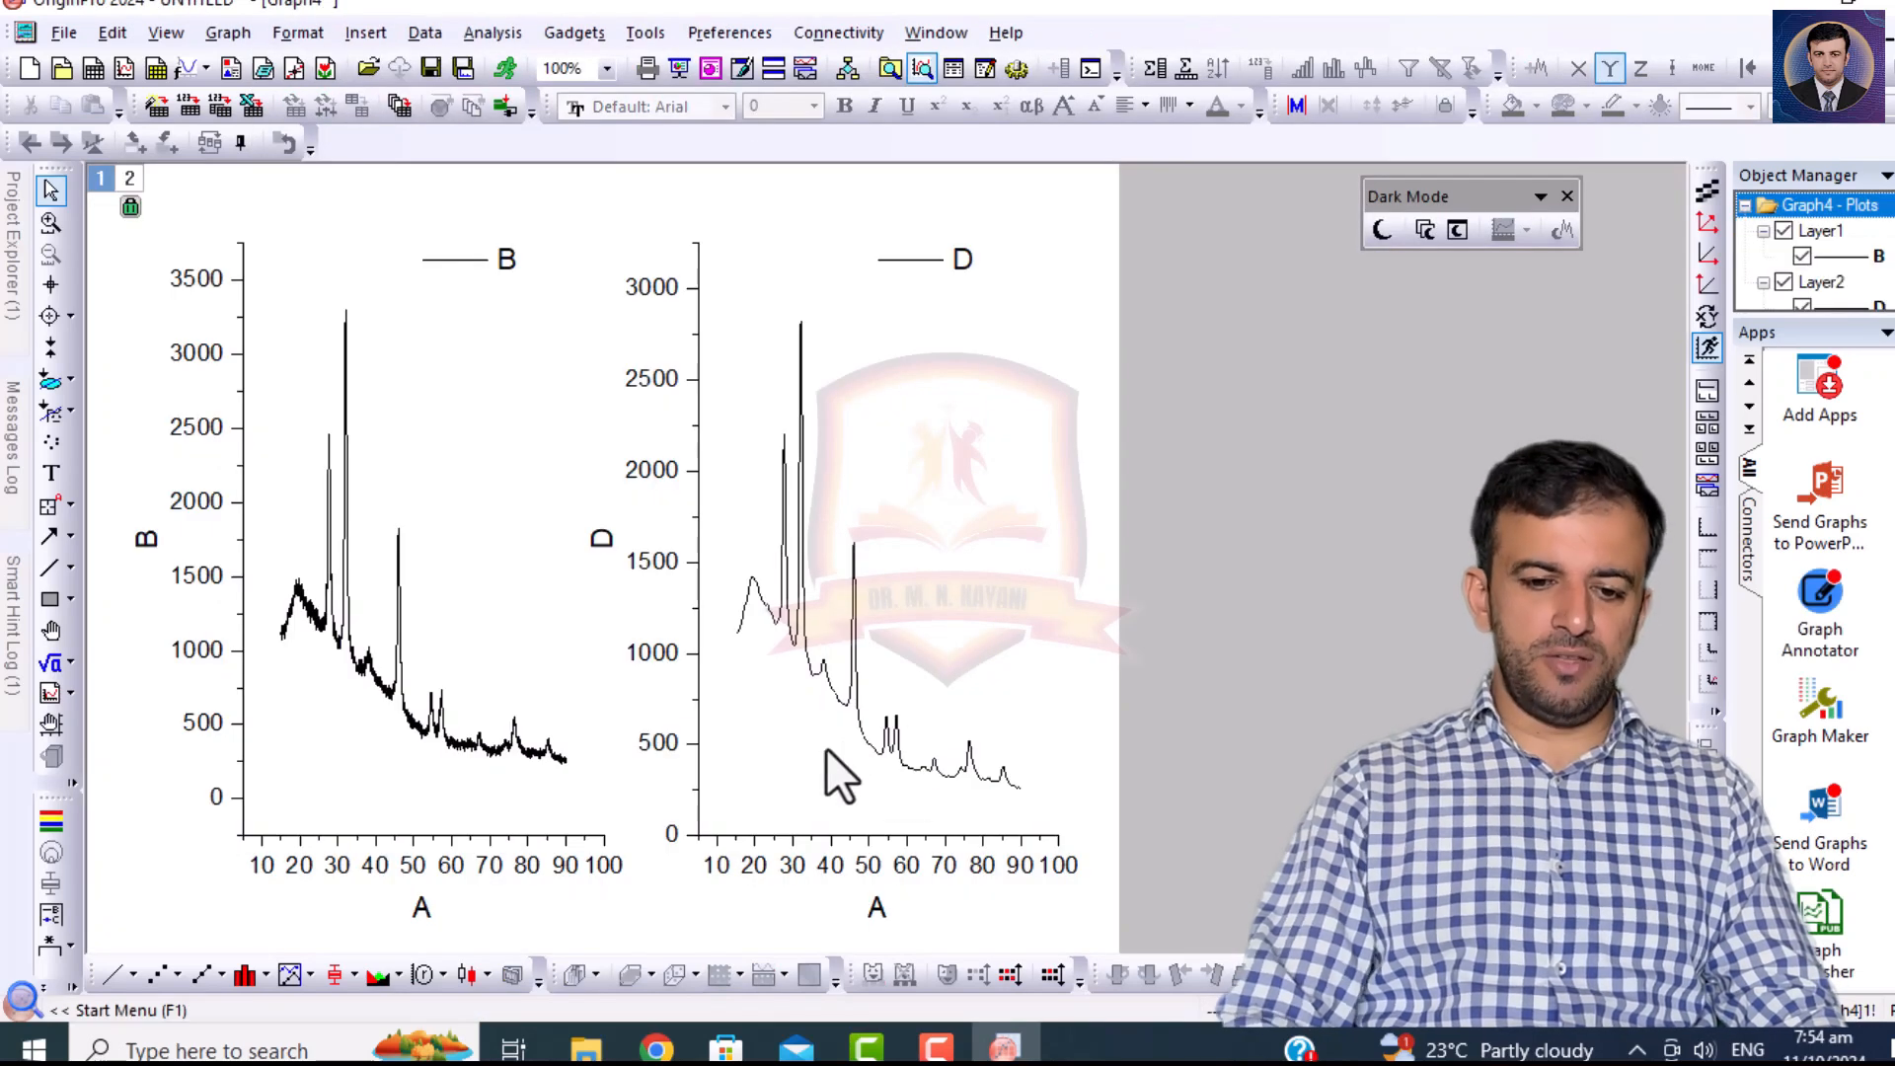
Start the Peak Analyzer on curve D in the second layer and set its goal to Subtract Baseline.
left_click(892, 765)
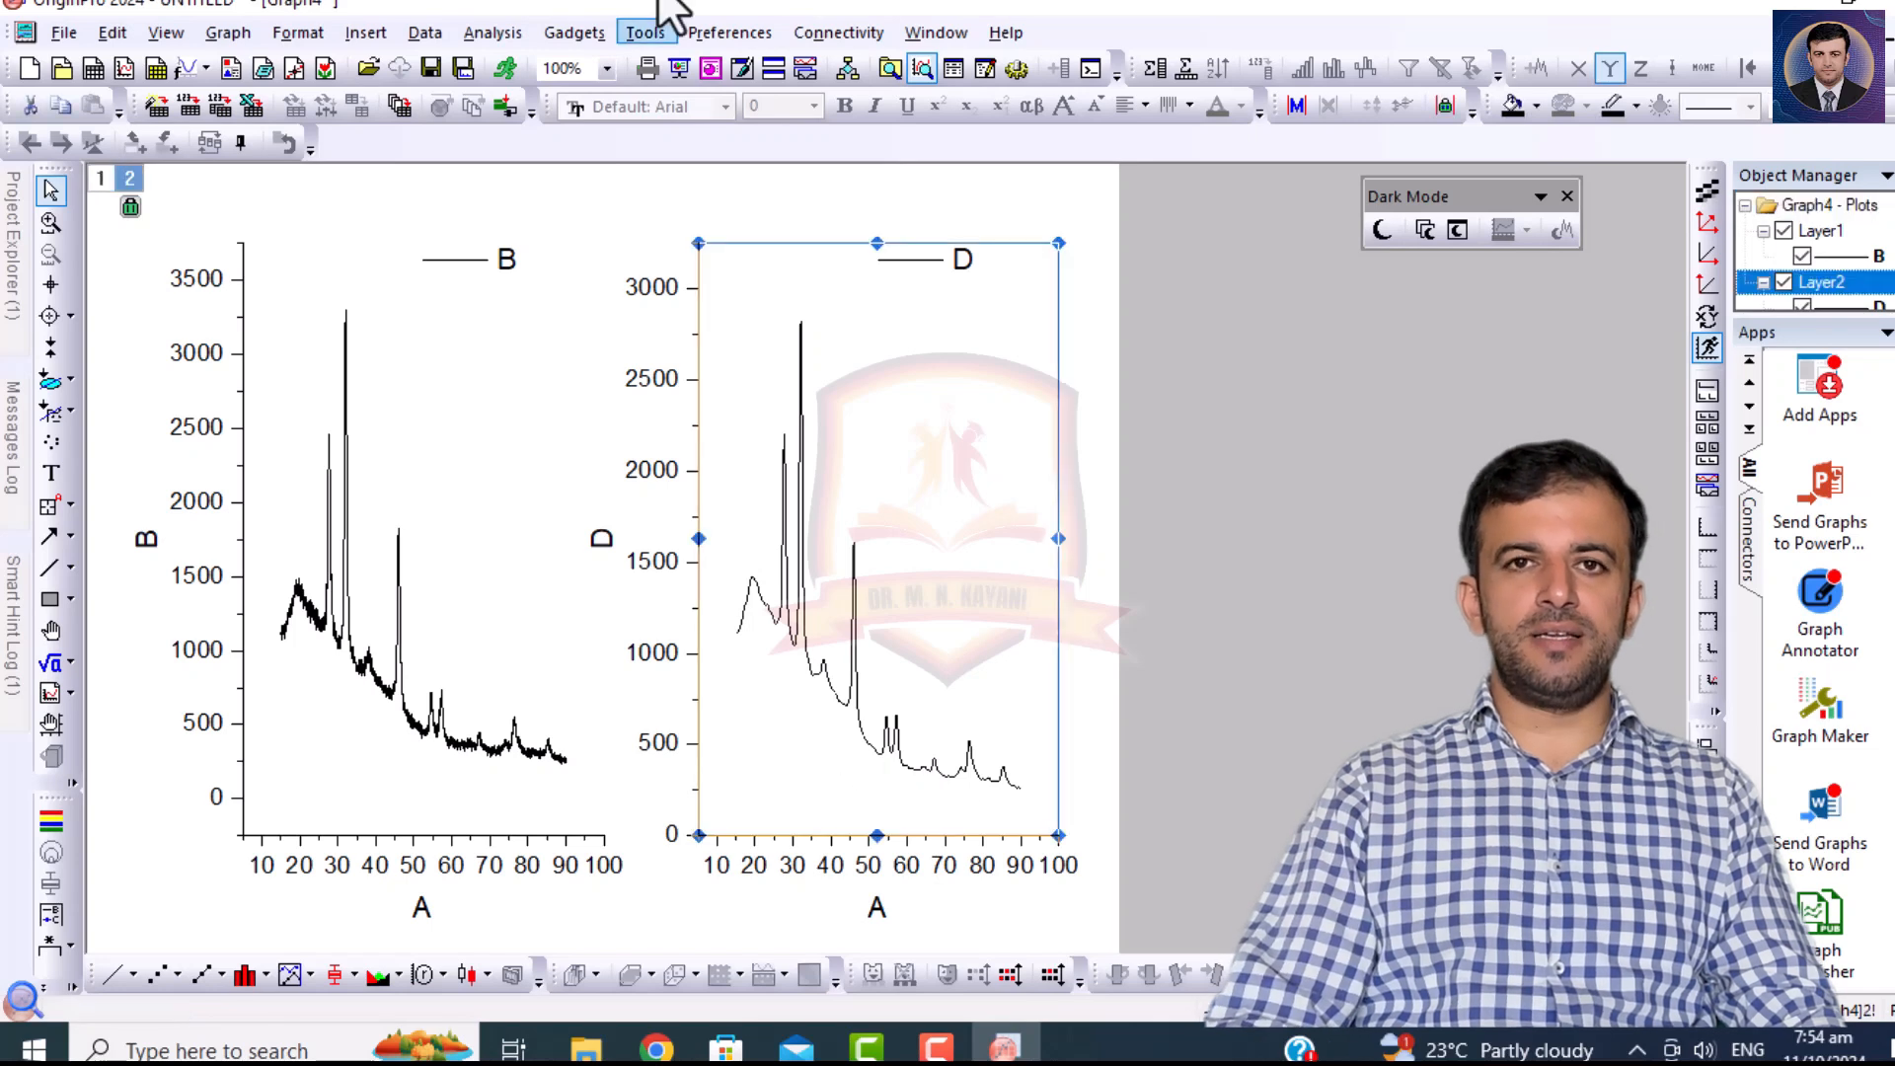
left_click(474, 37)
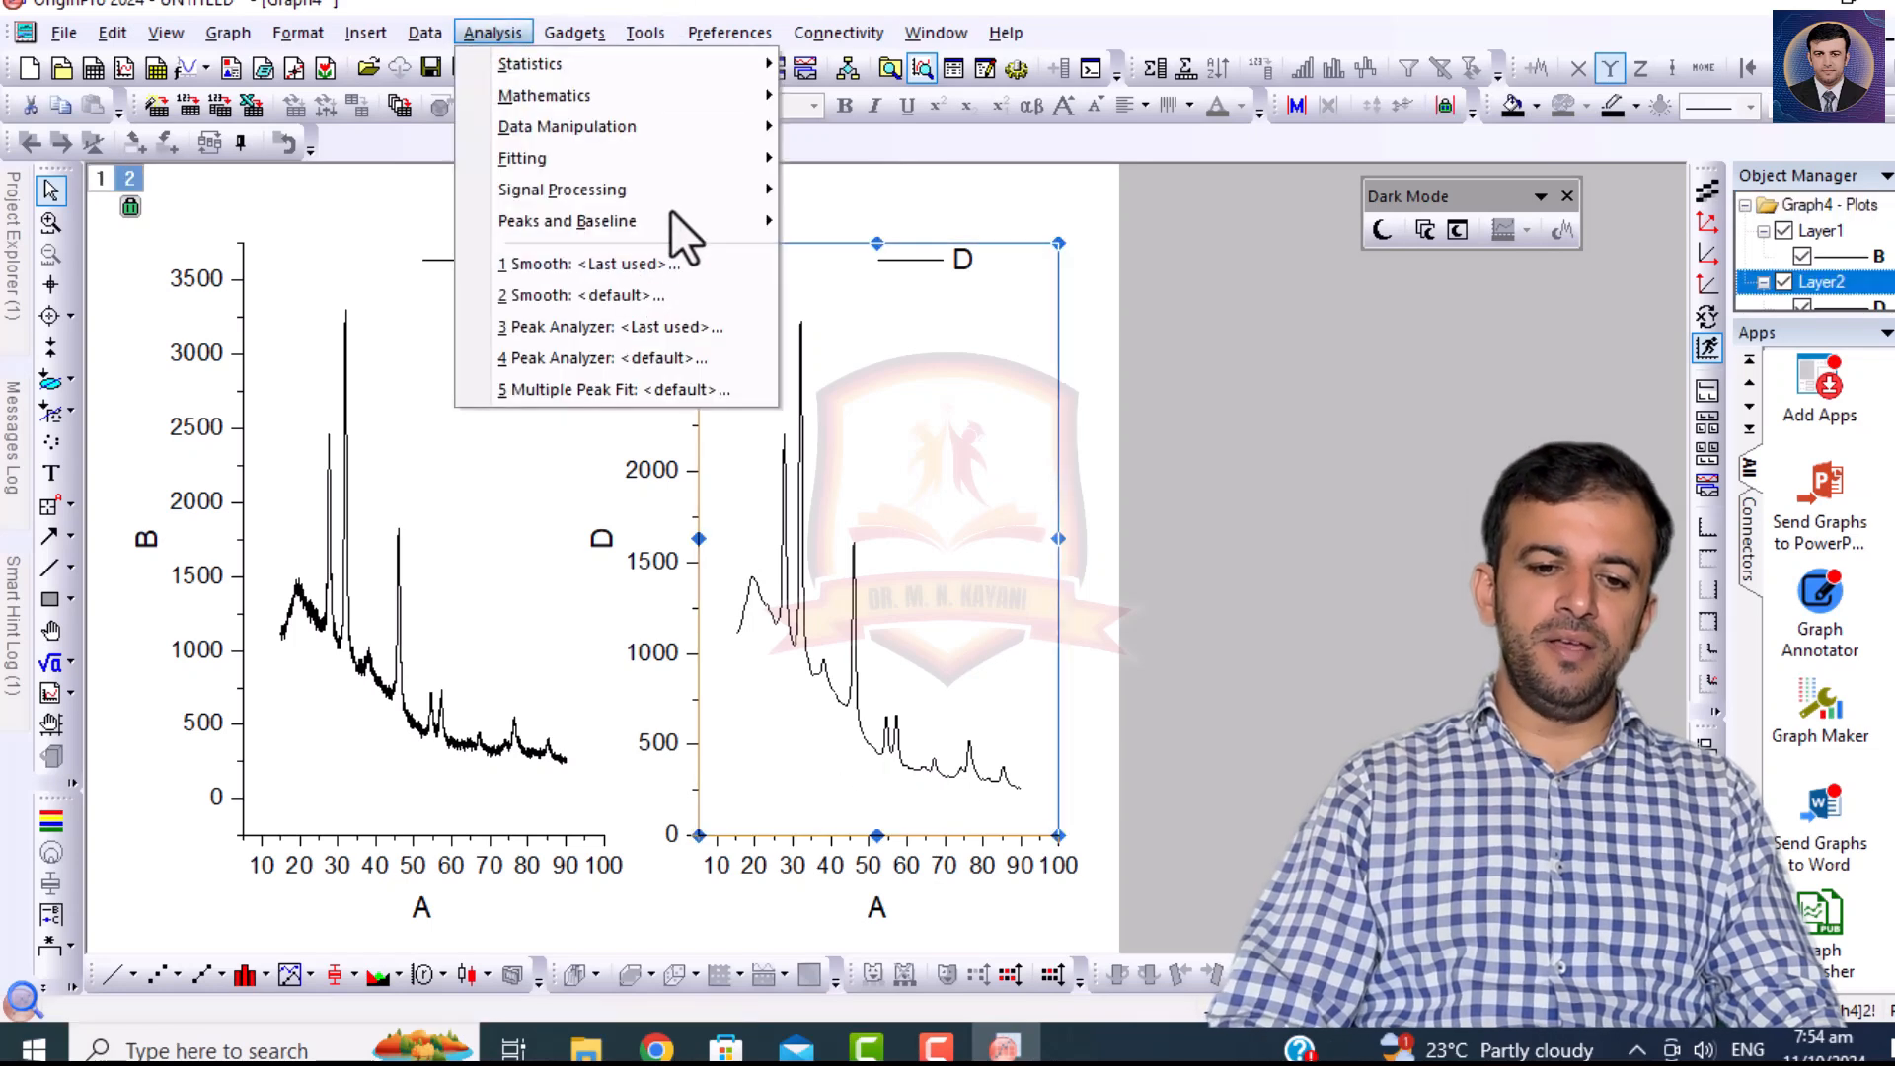
mouse_move(673, 219)
mouse_move(919, 261)
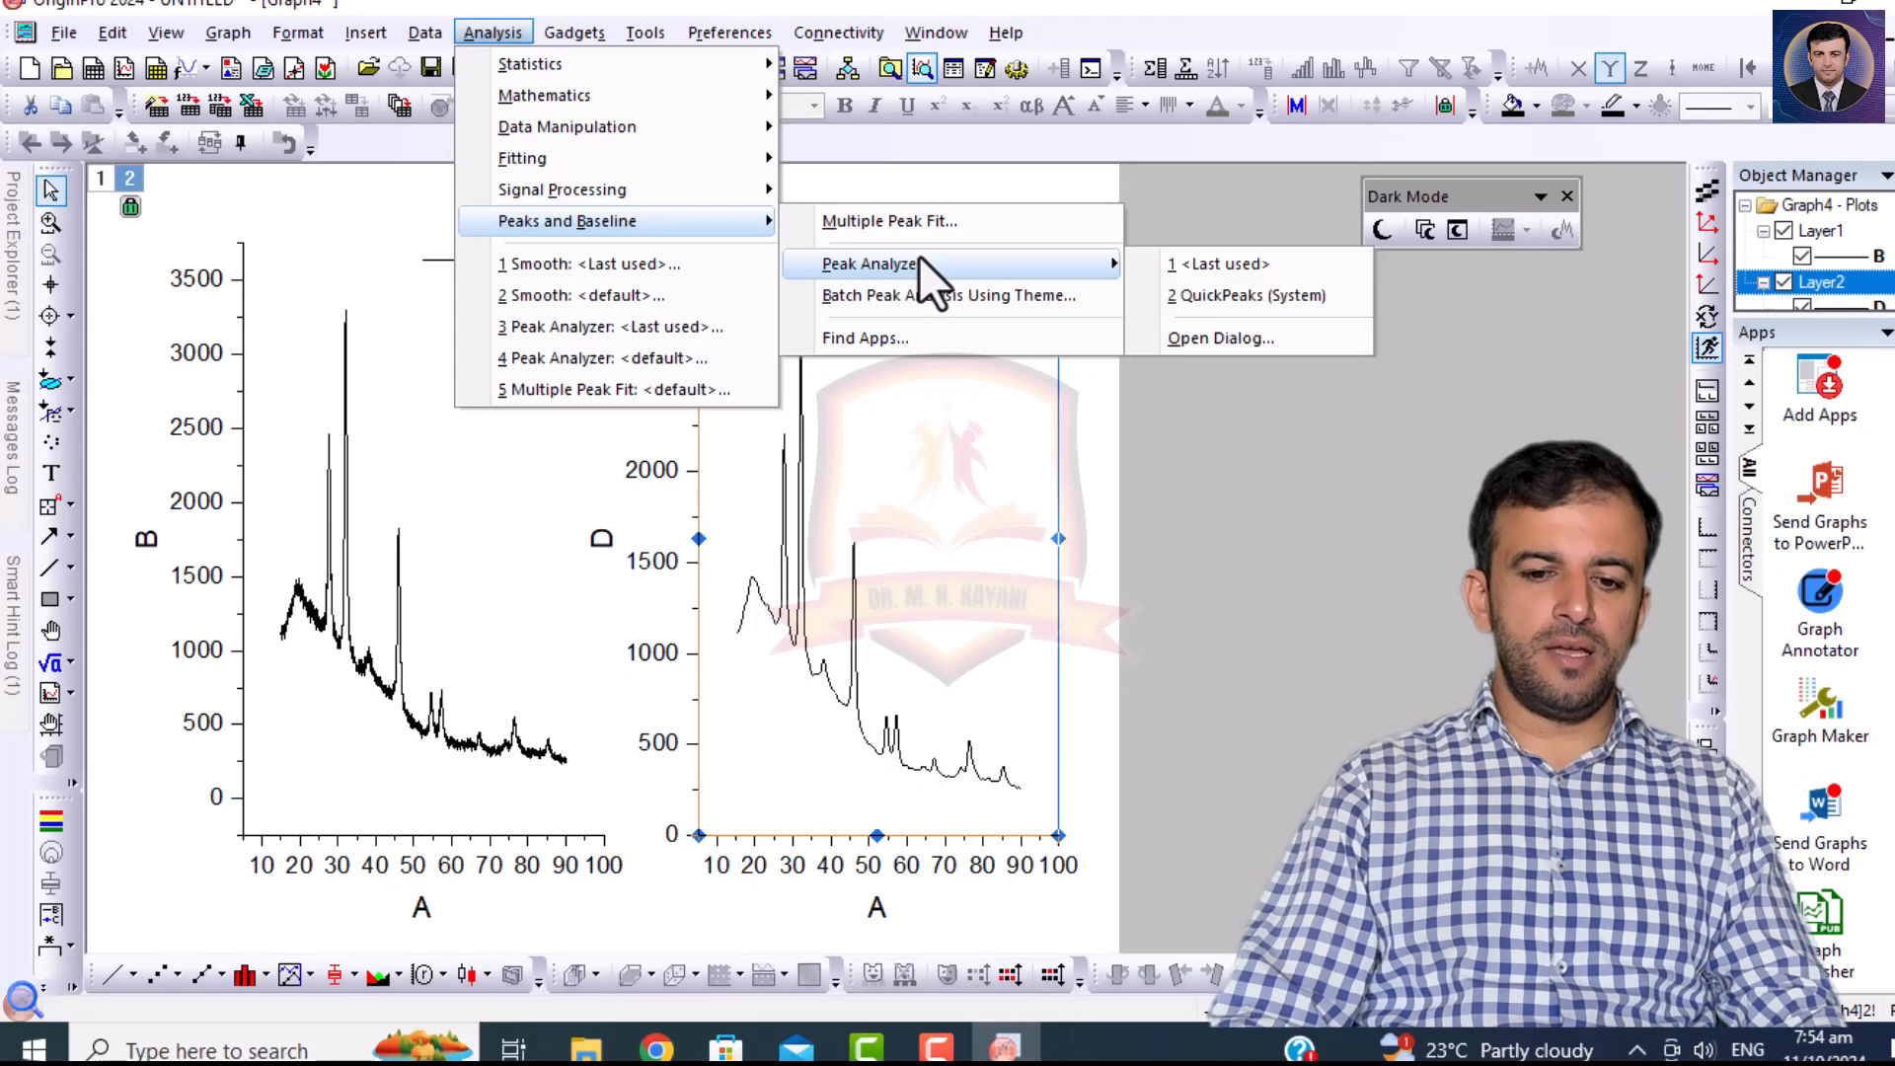
left_click(1213, 335)
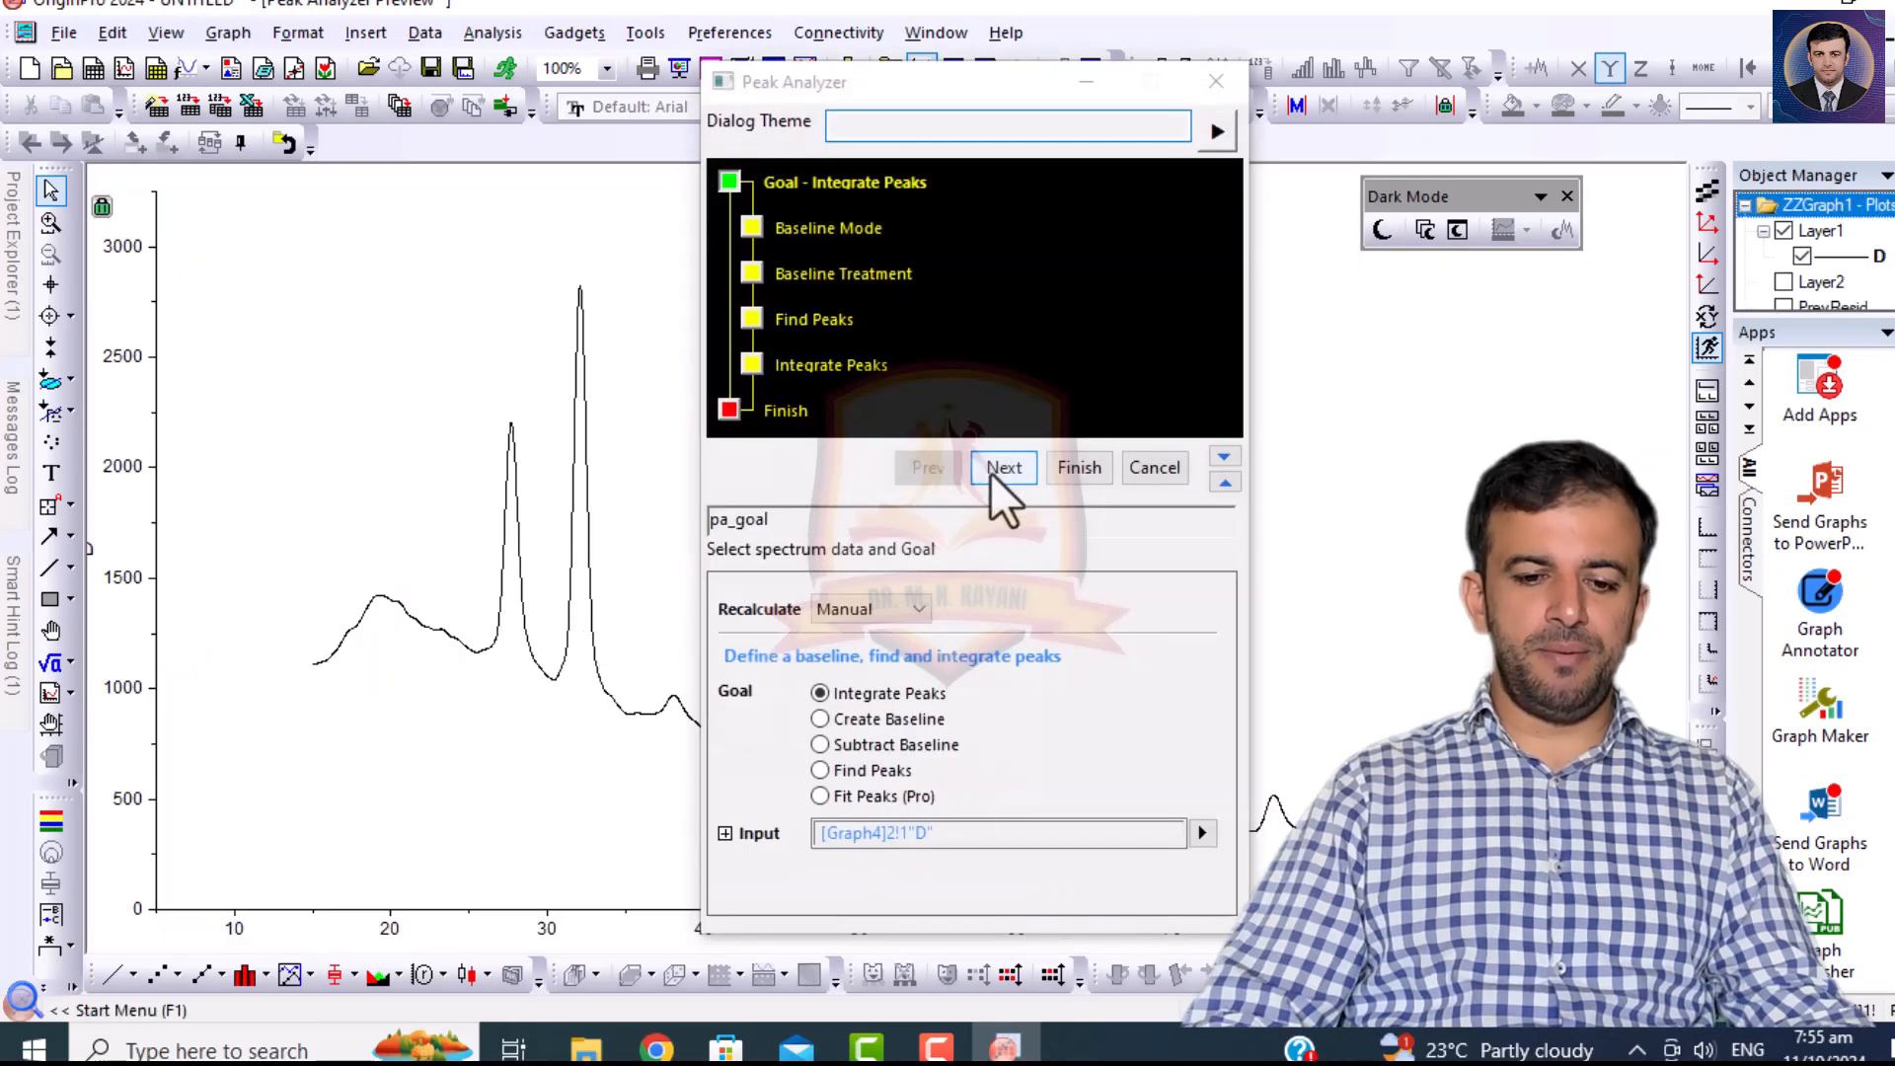
left_click(858, 750)
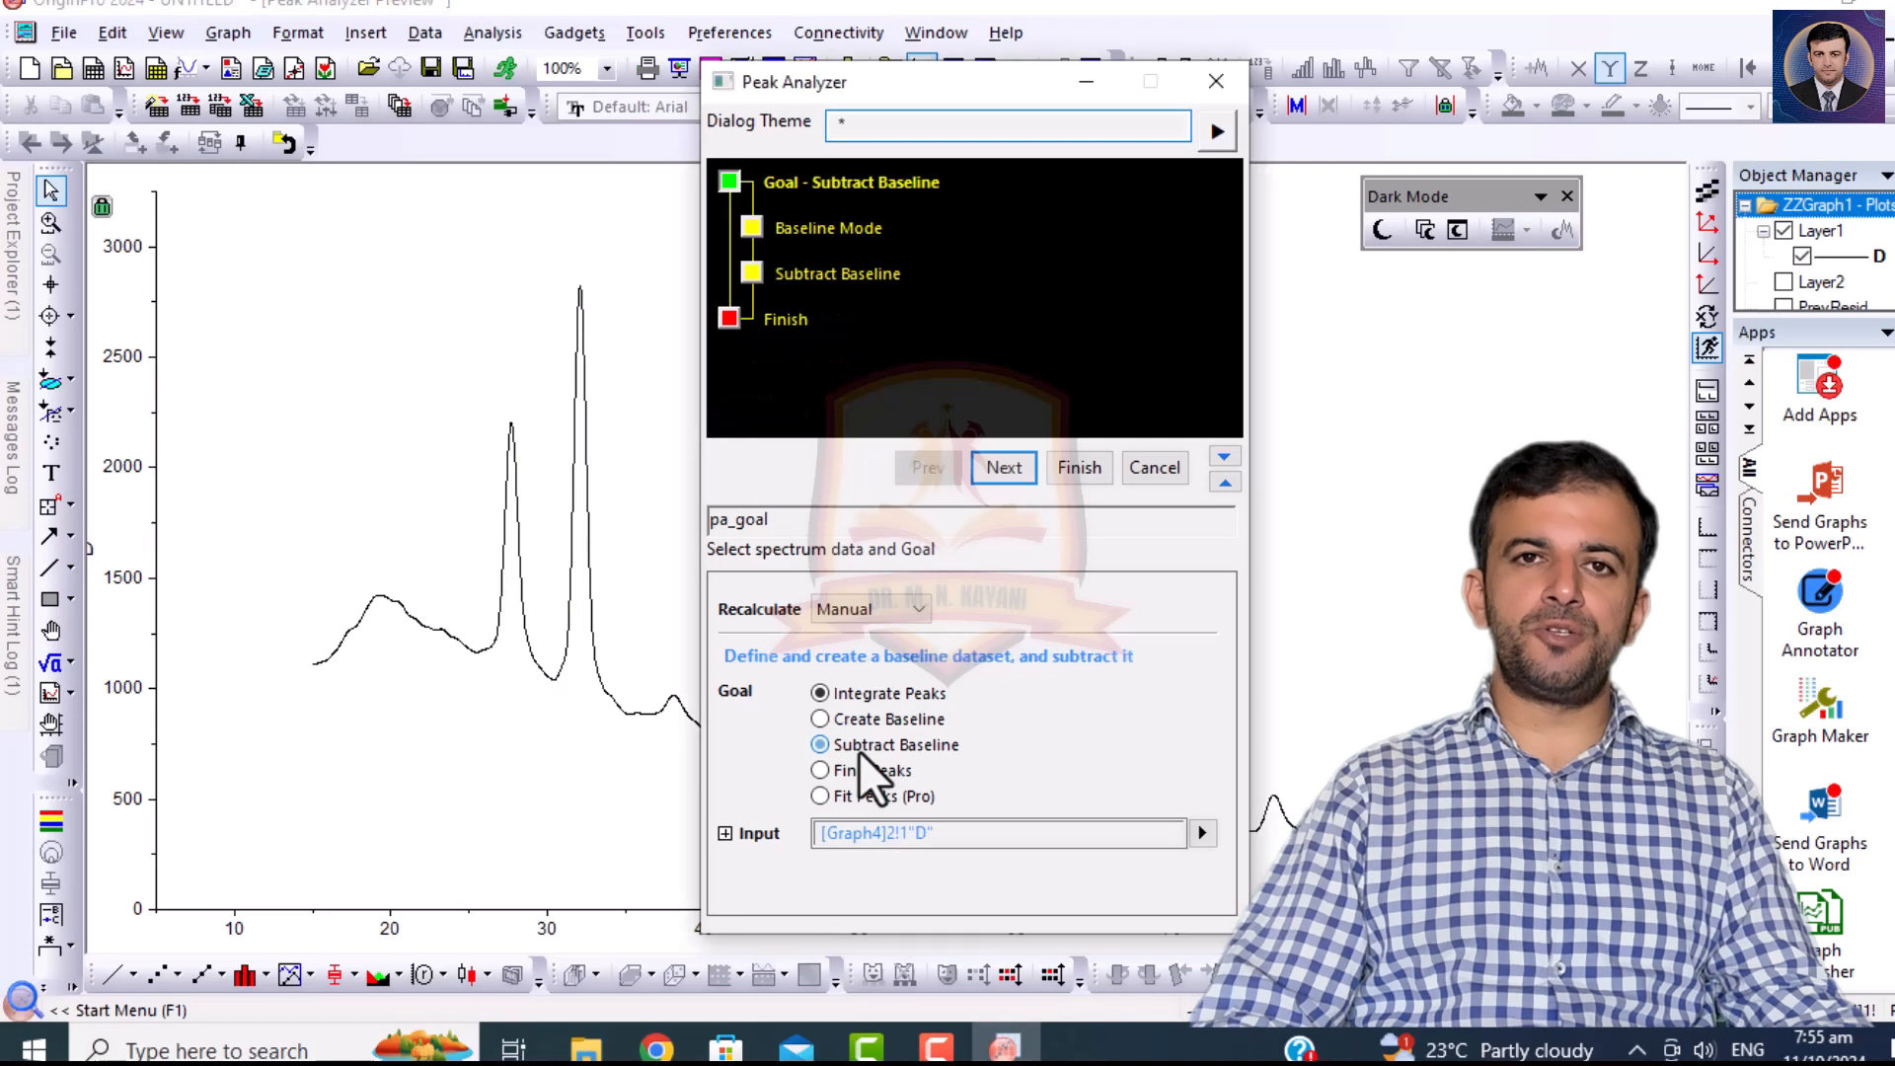
left_click(1005, 468)
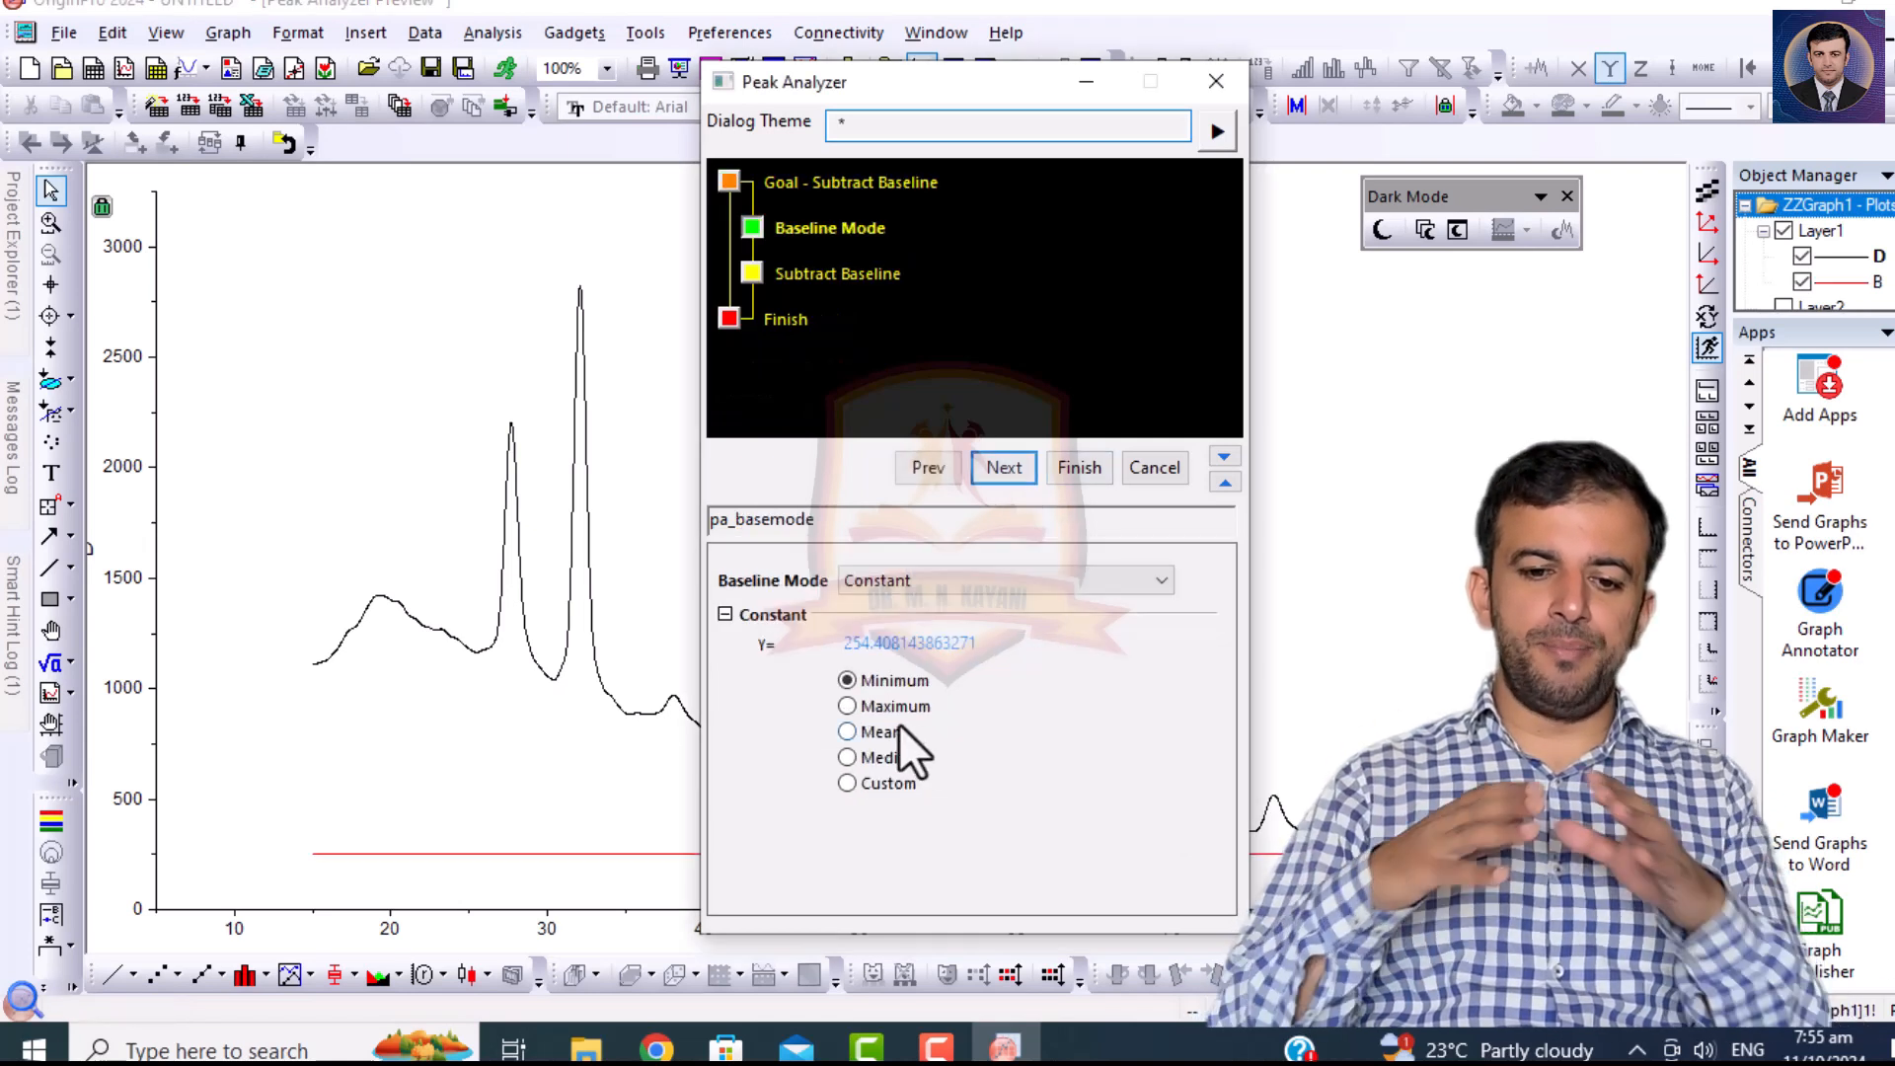
Set the baseline mode to User Defined and proceed to the Create Baseline page.
left_click(885, 577)
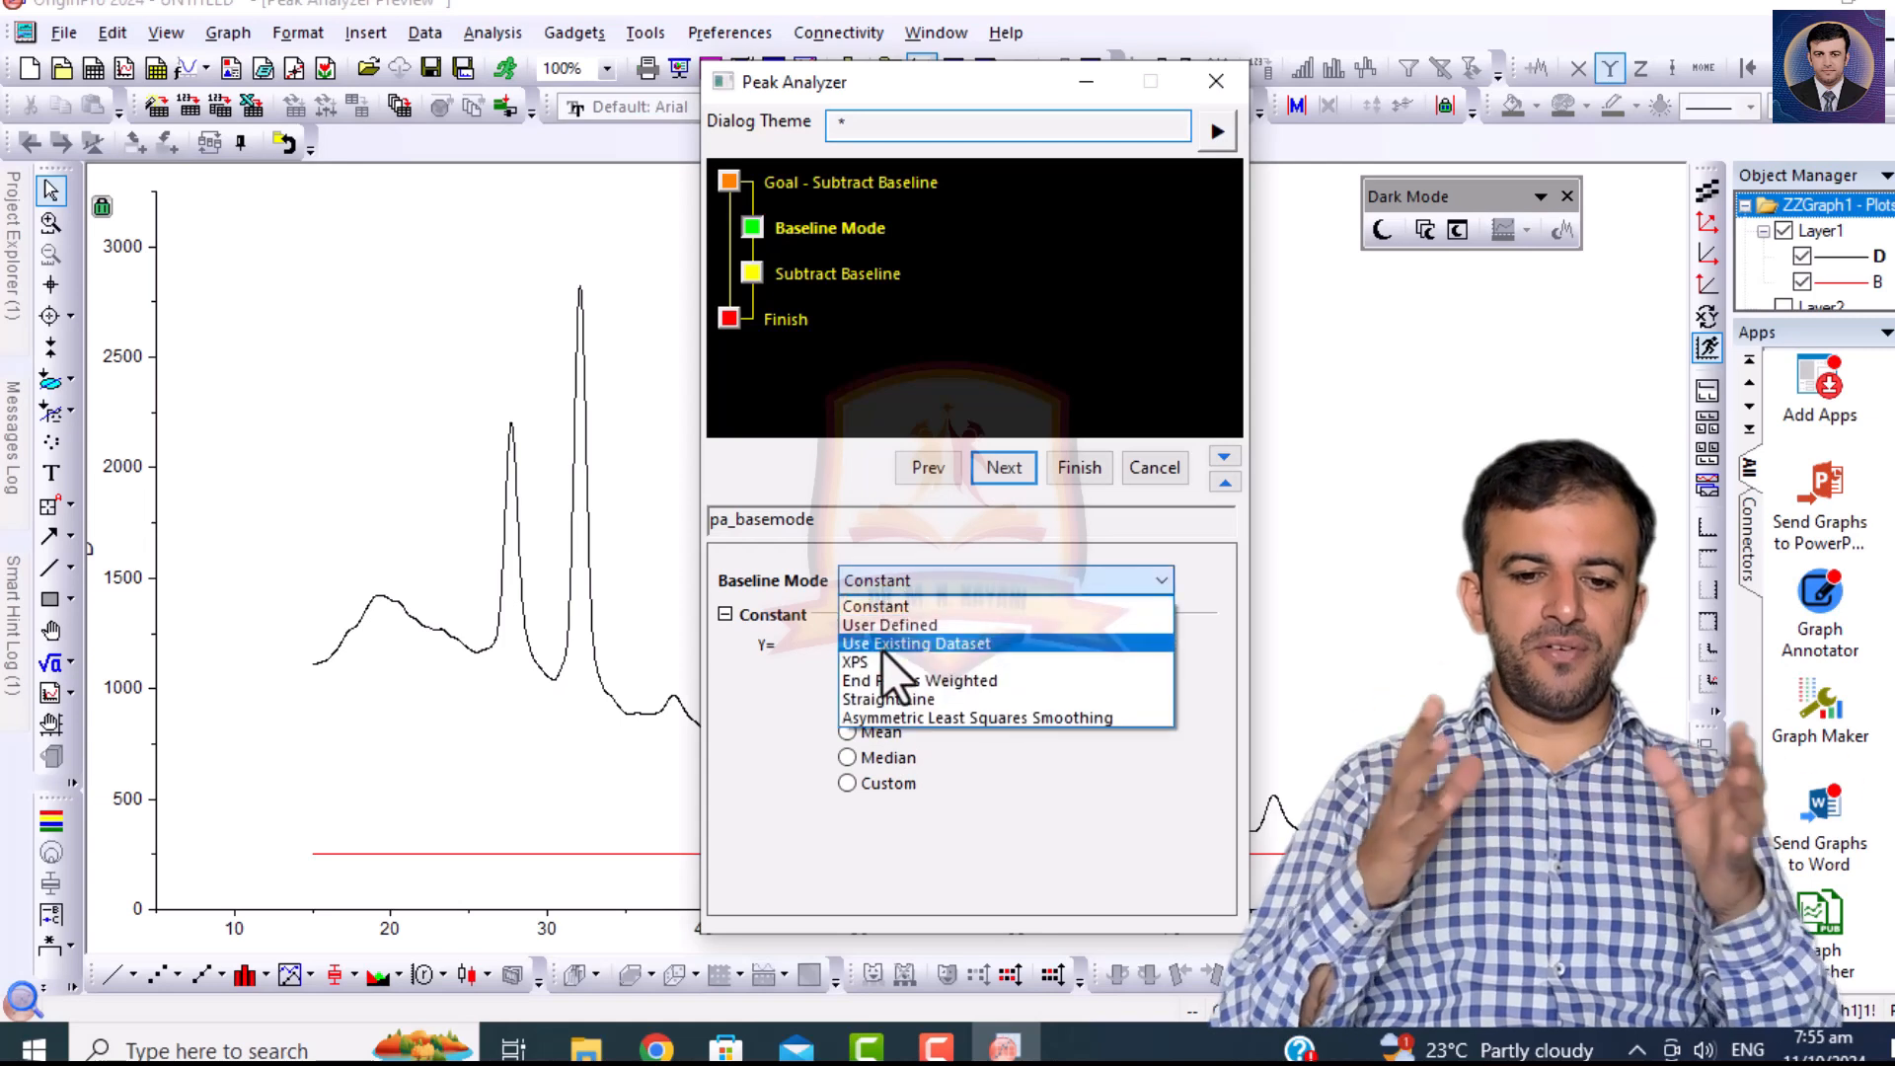
left_click(888, 626)
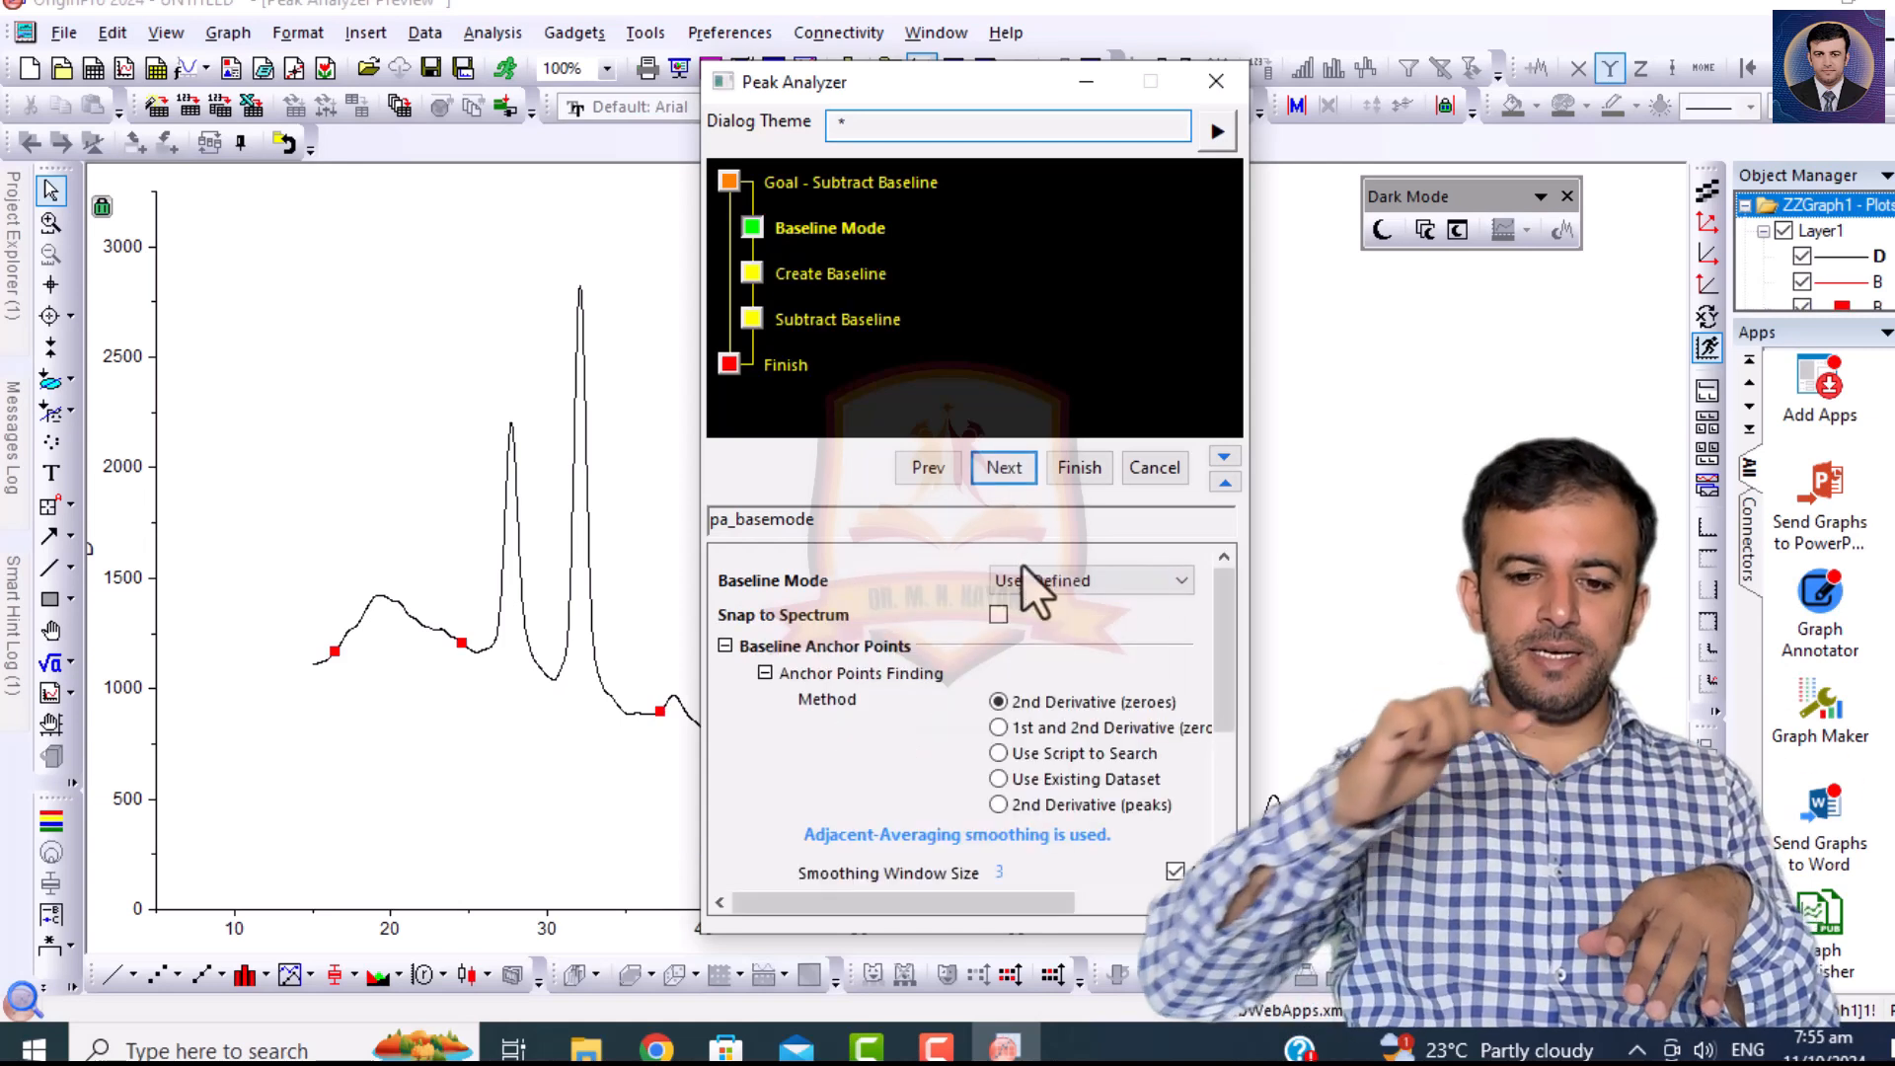
left_click(1022, 578)
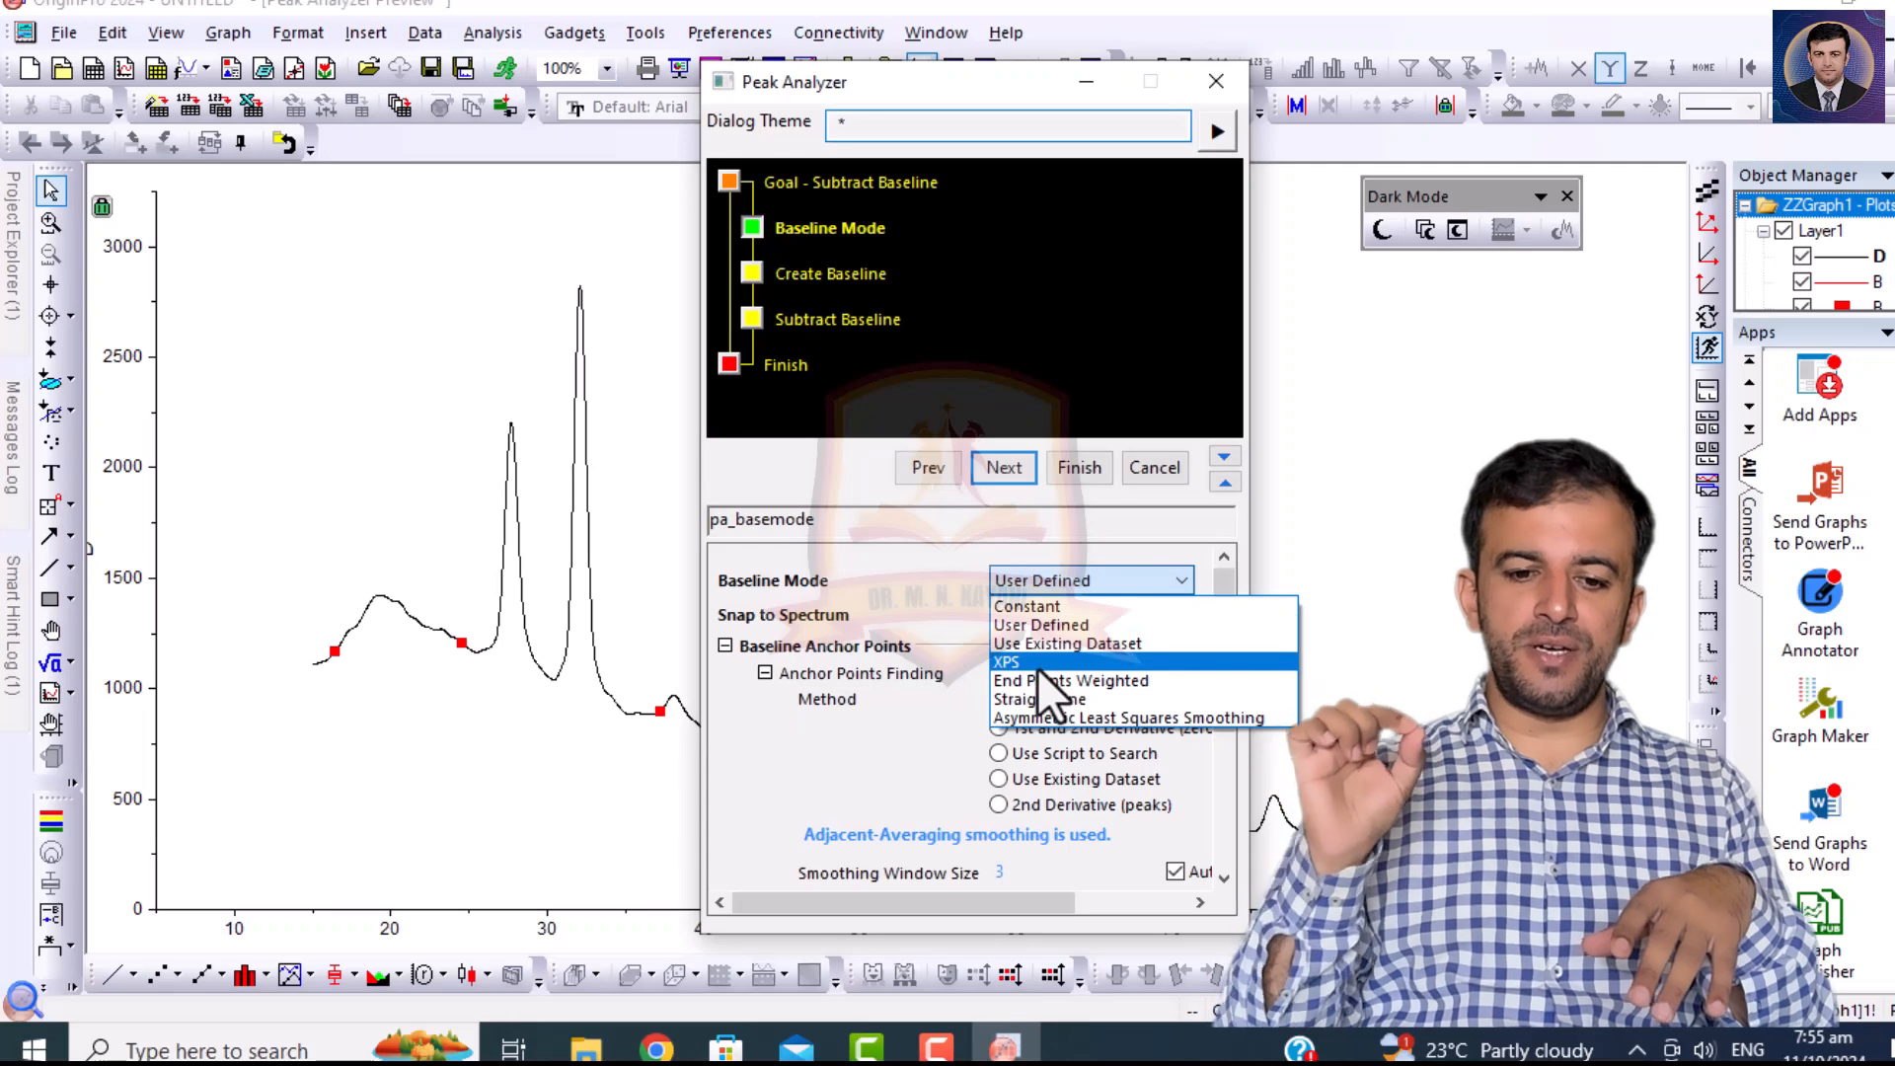
left_click(1038, 665)
left_click_drag(918, 84, 1255, 43)
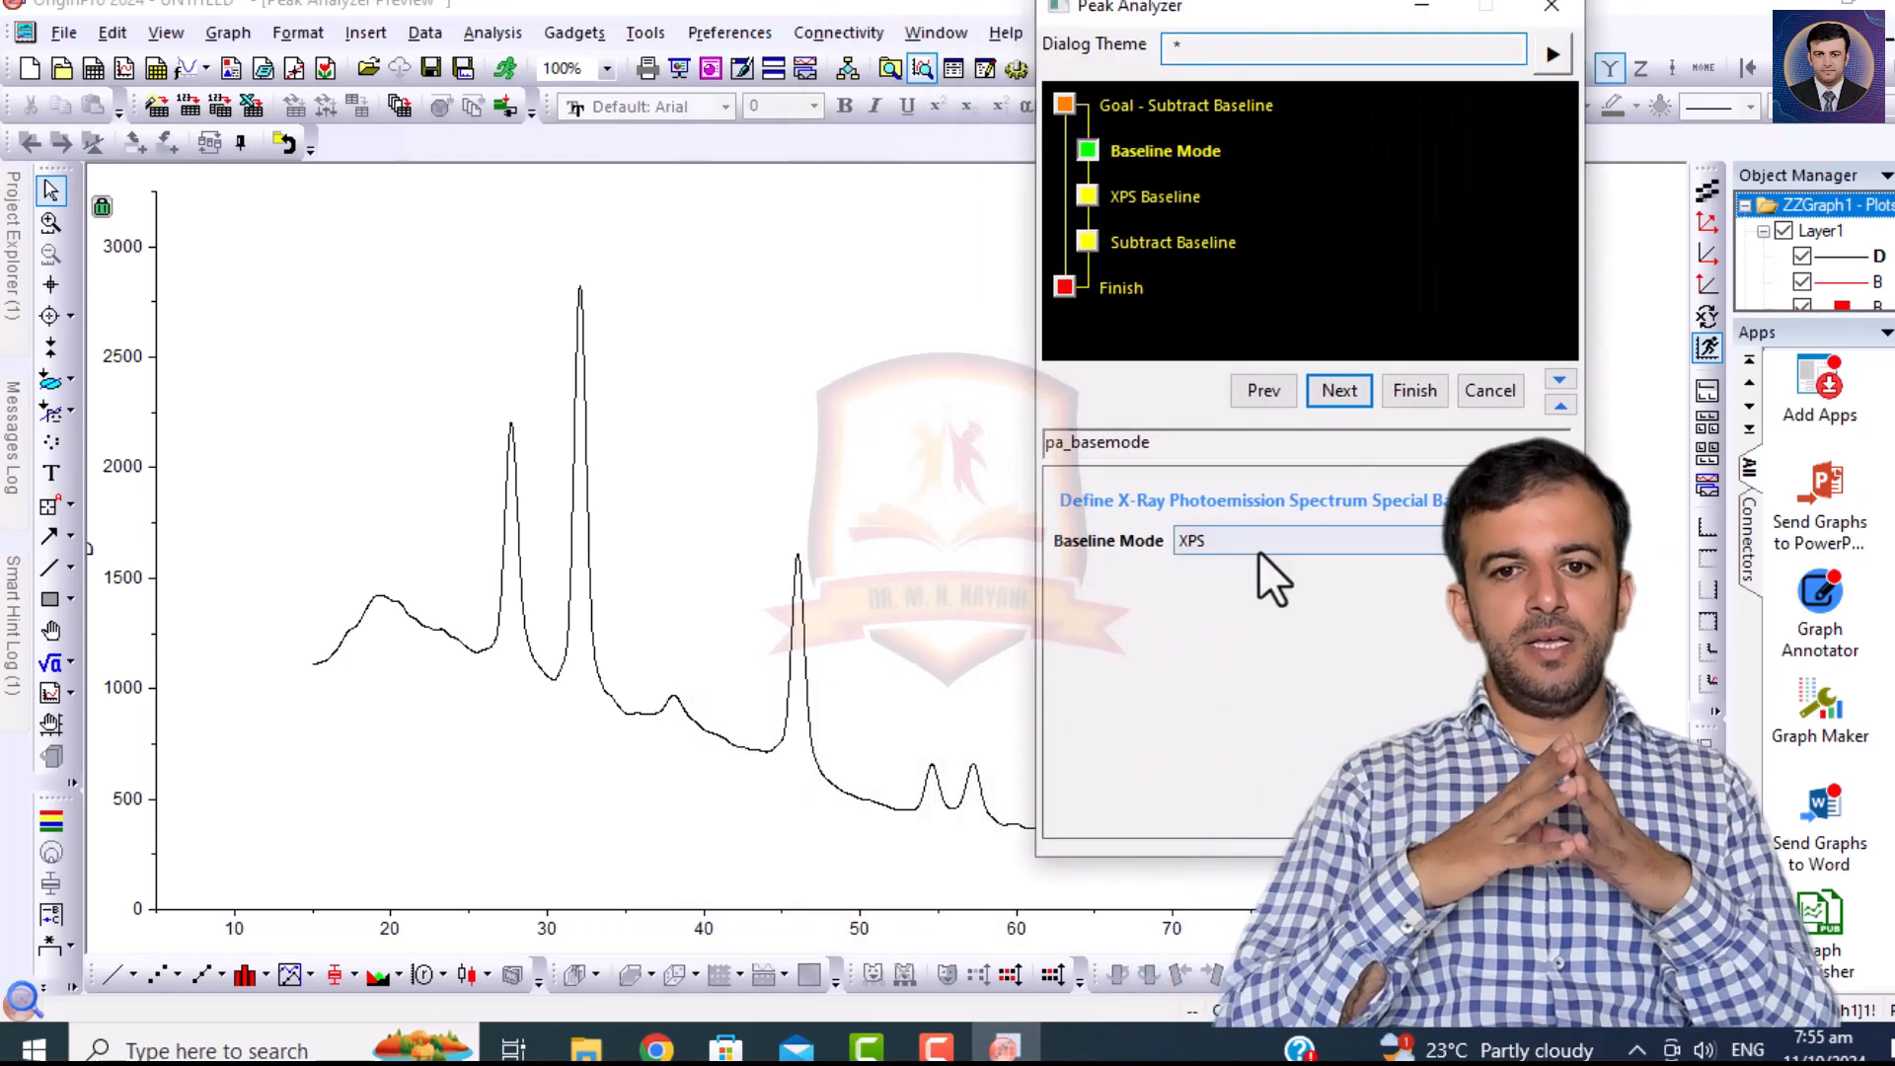
left_click(1258, 544)
left_click(1245, 585)
left_click(1339, 390)
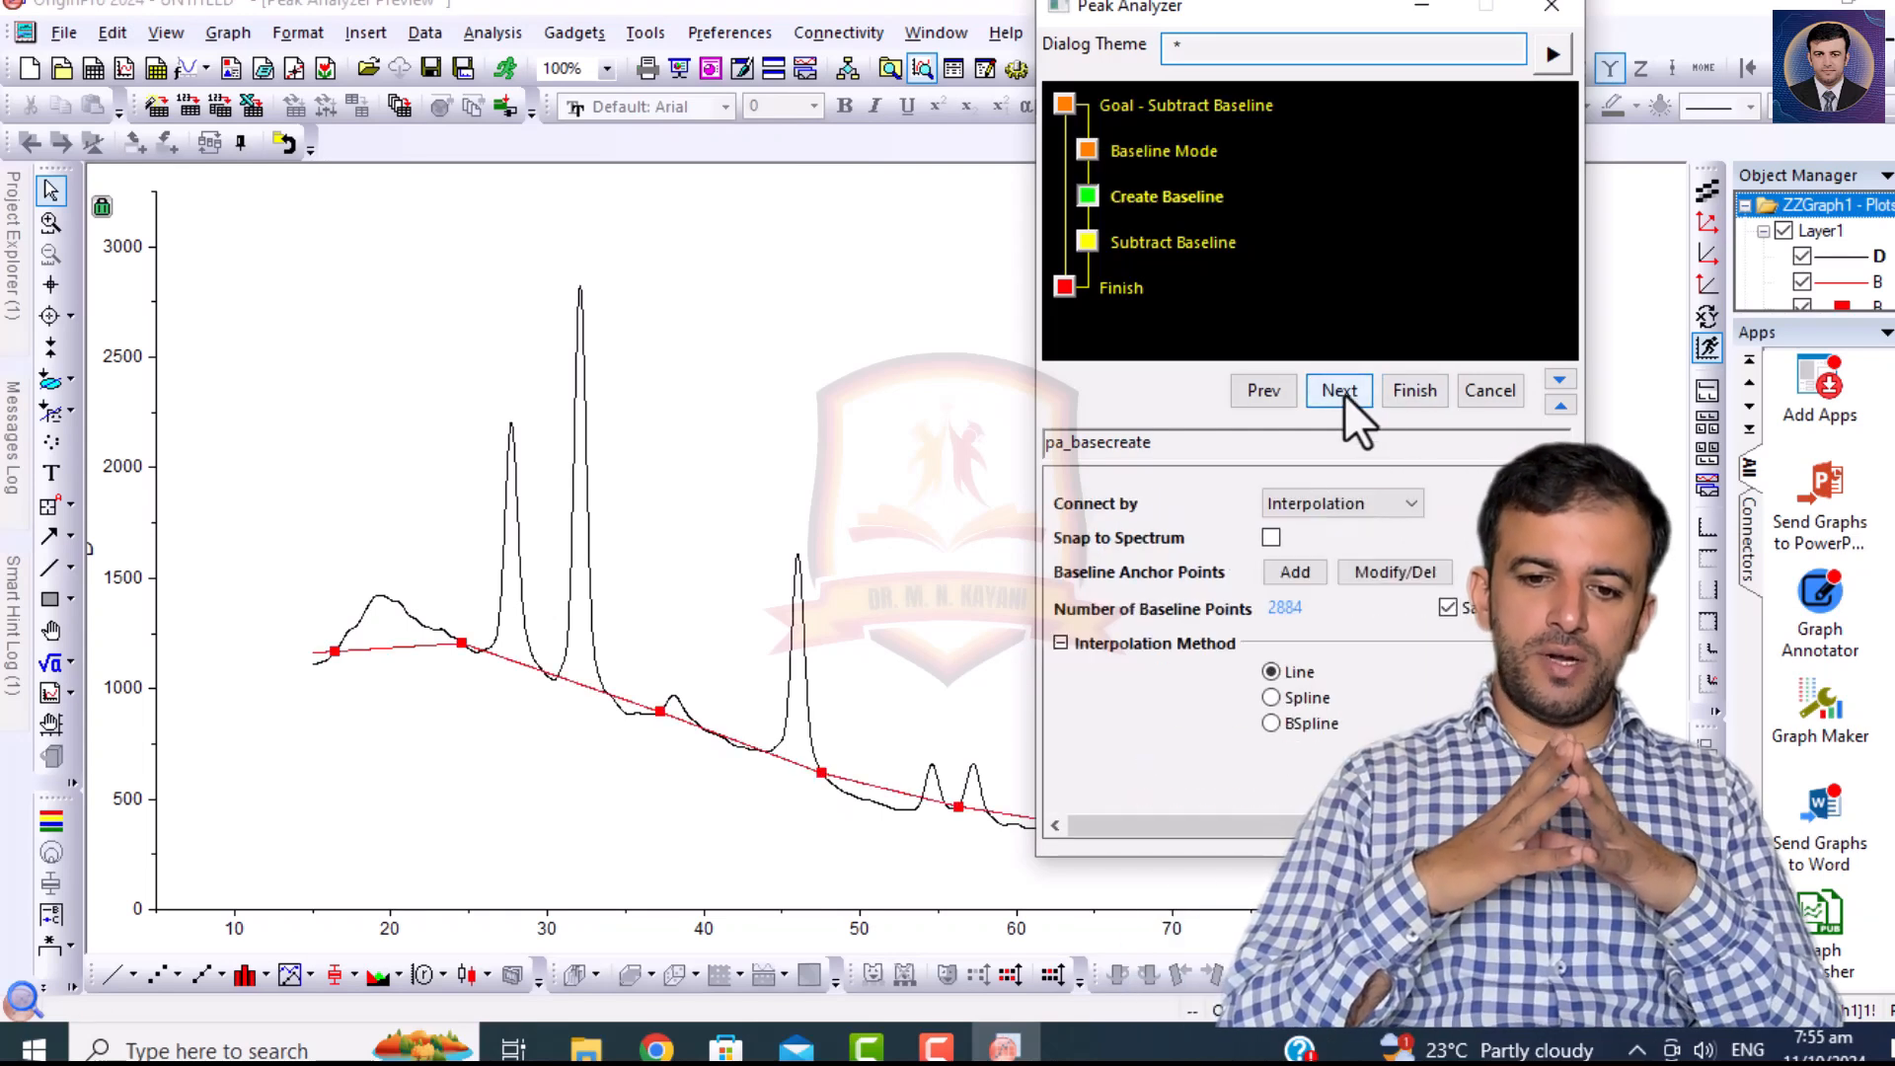
Modify the baseline anchor points, moving the fourth to the curve at X about 49.4 and the fifth to X about 58.8.
mouse_move(1247, 10)
left_mouse_down()
mouse_move(1819, 12)
mouse_move(1270, 12)
left_mouse_up()
left_click(1386, 577)
left_click(822, 775)
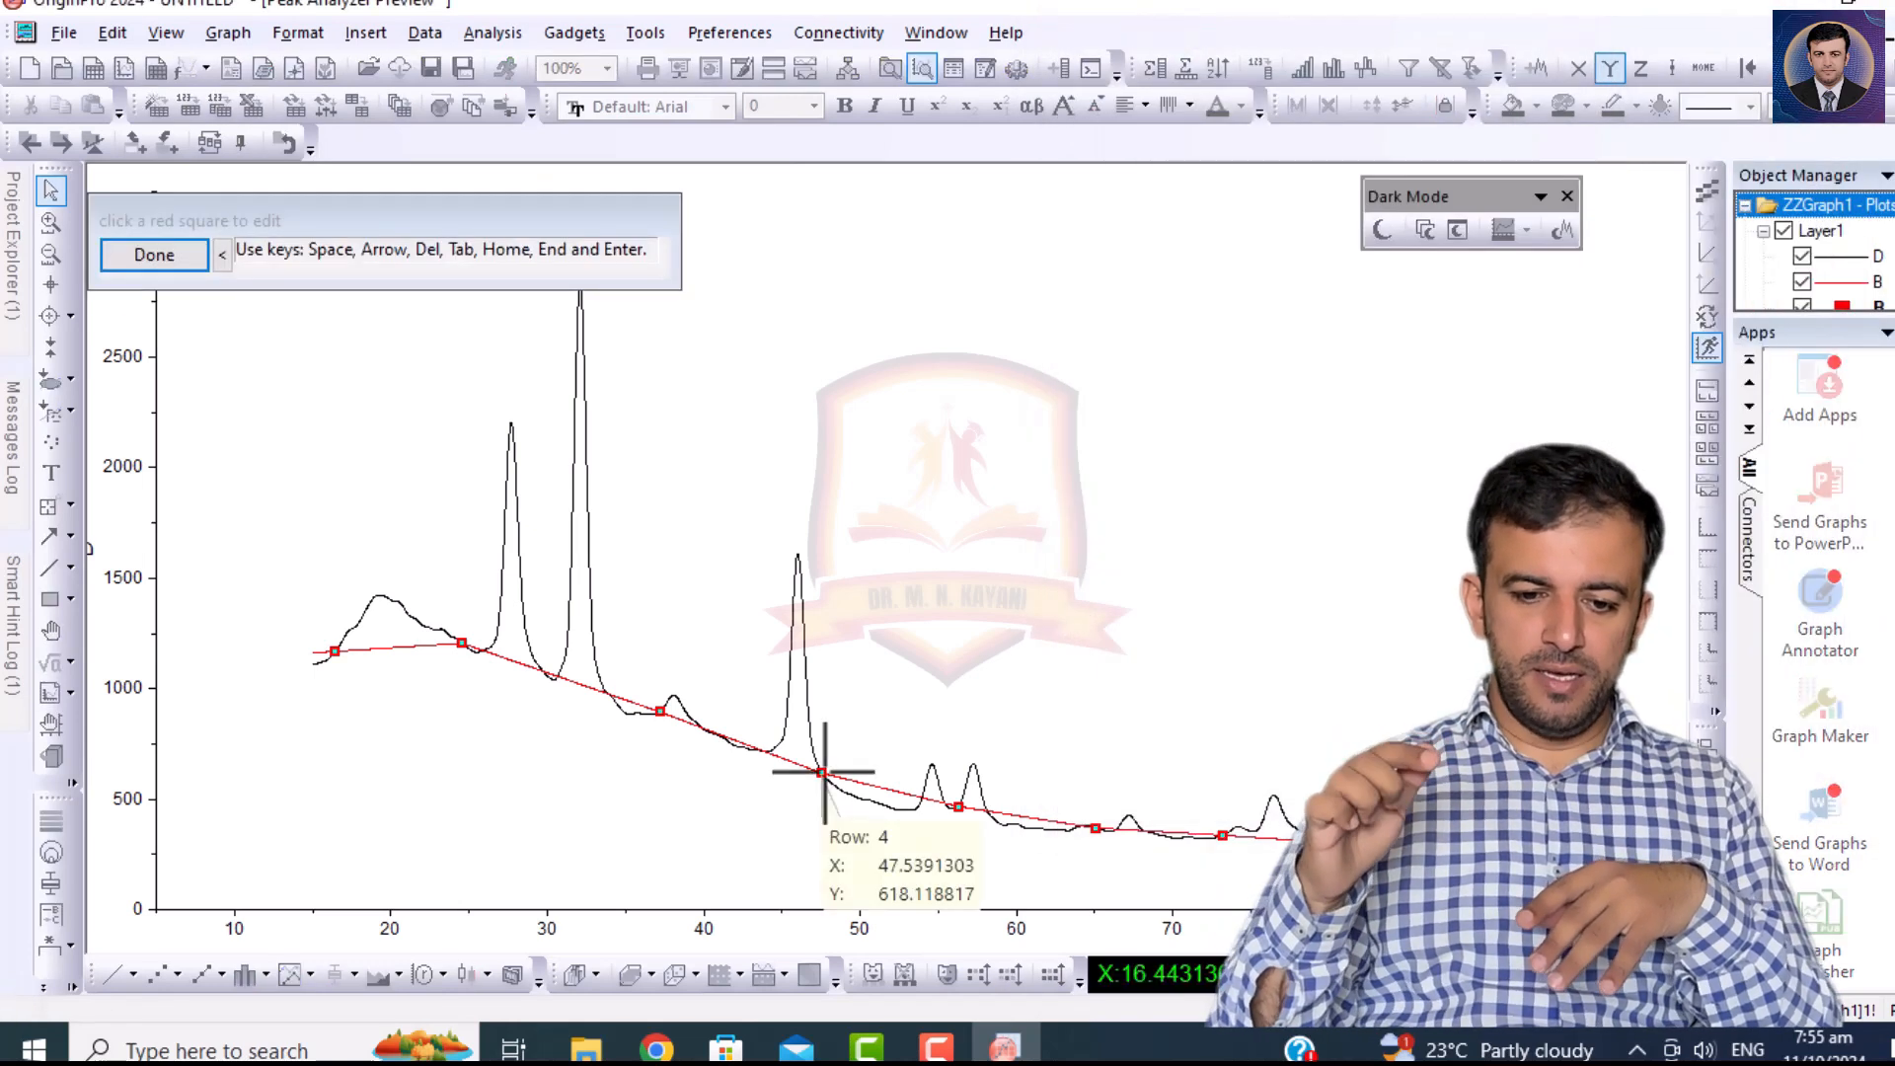
left_click(851, 798)
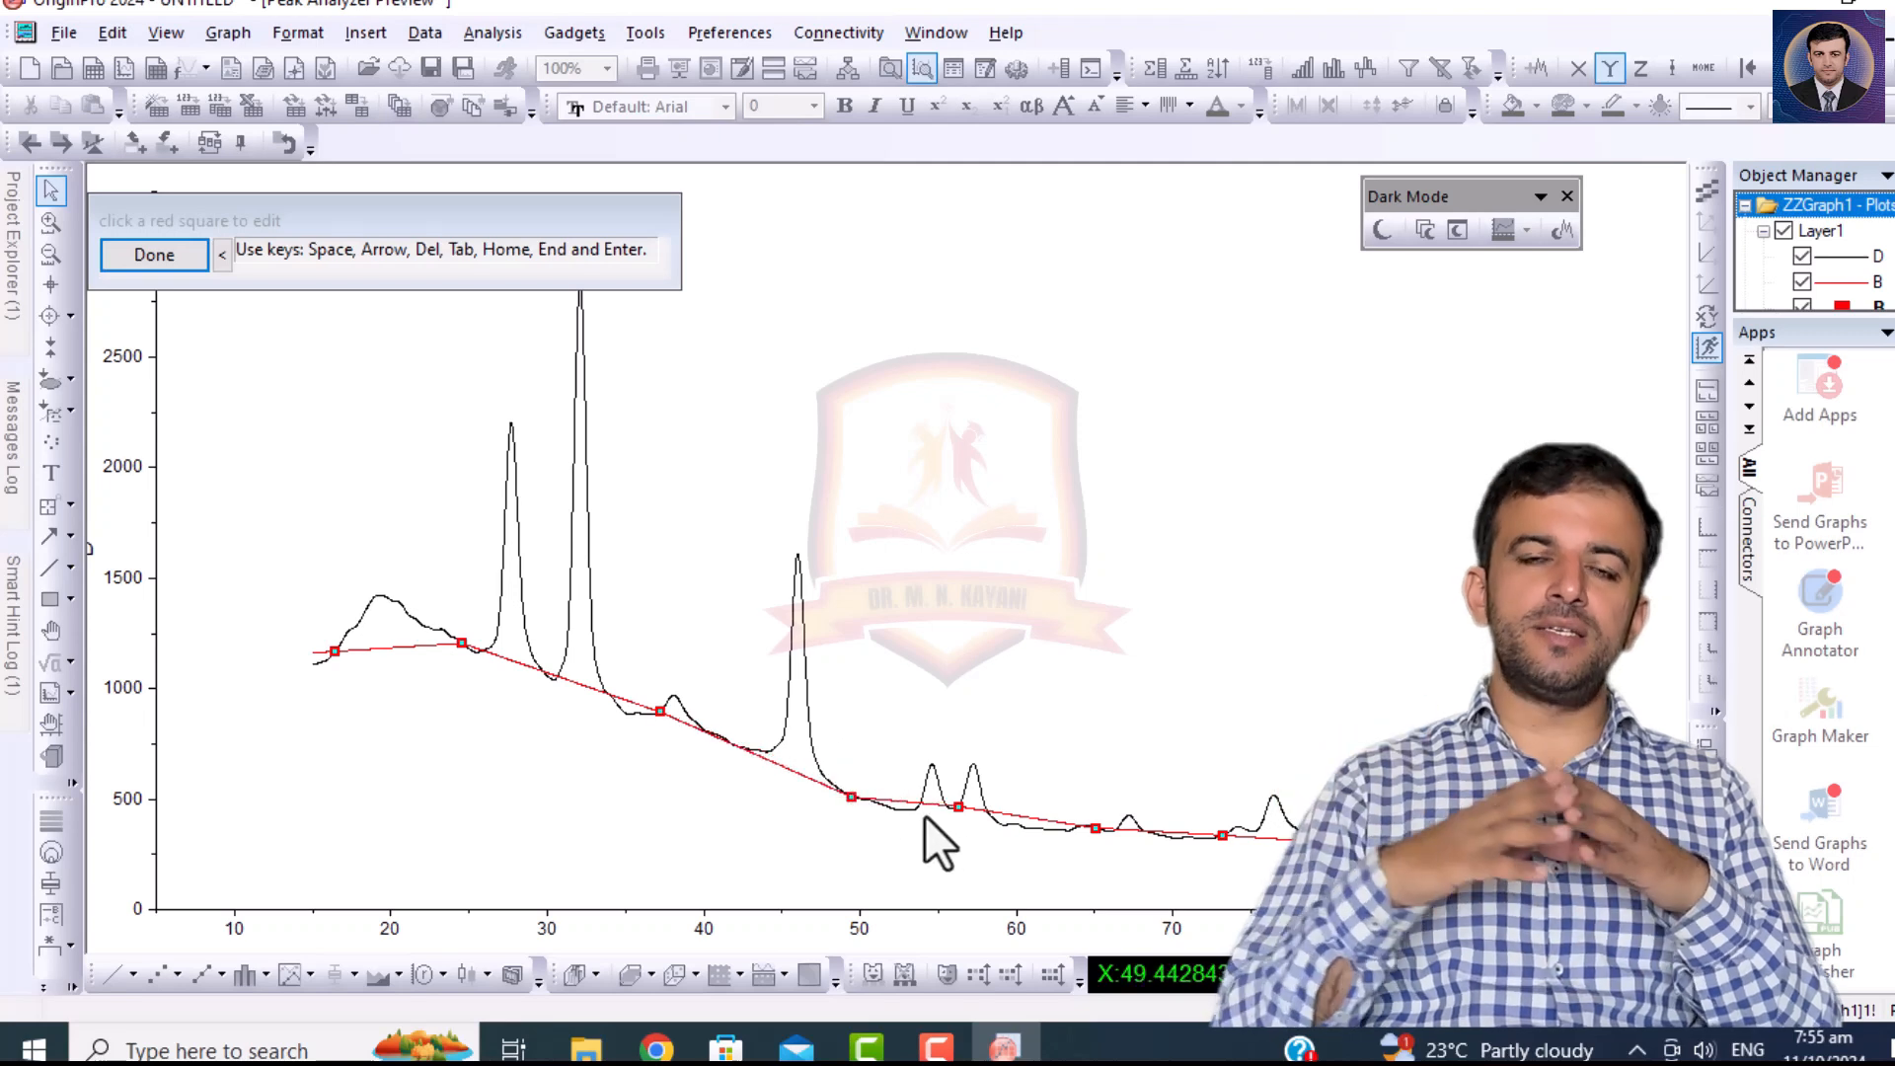
left_click(958, 807)
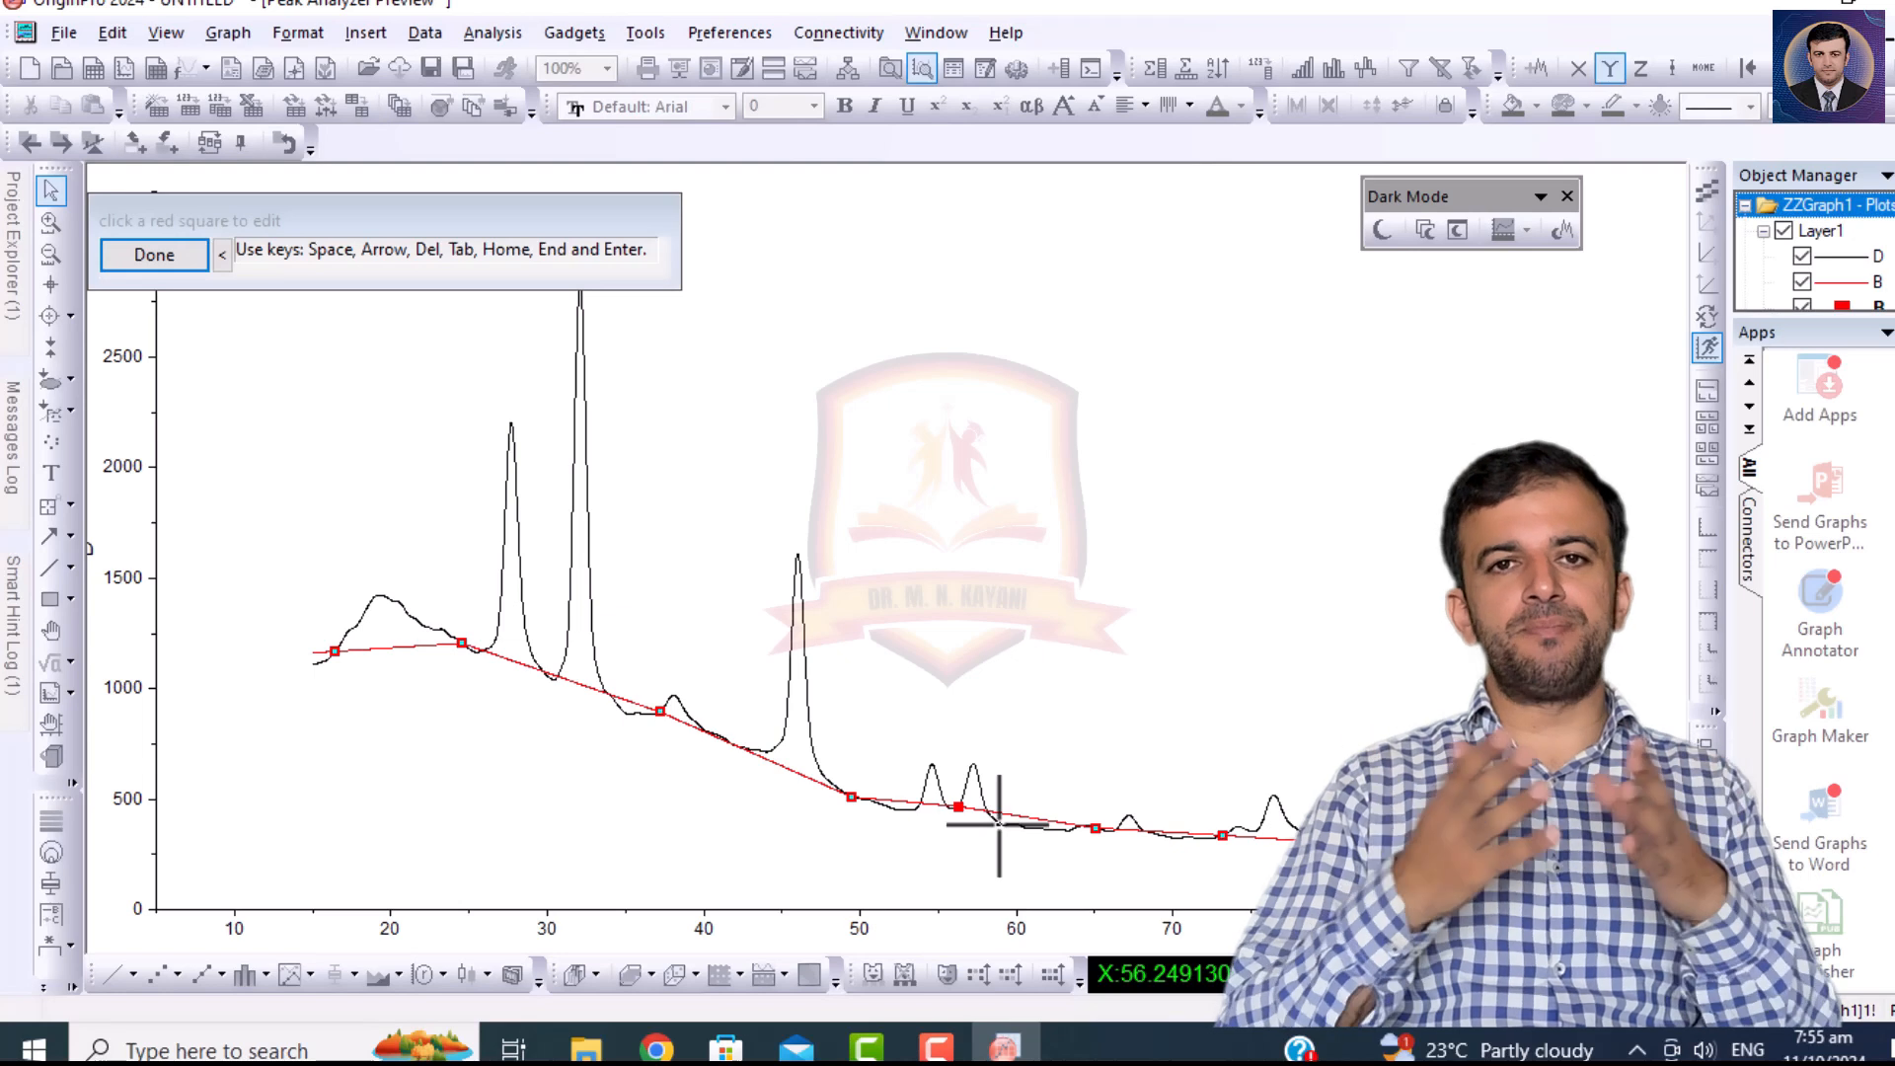
left_click(998, 823)
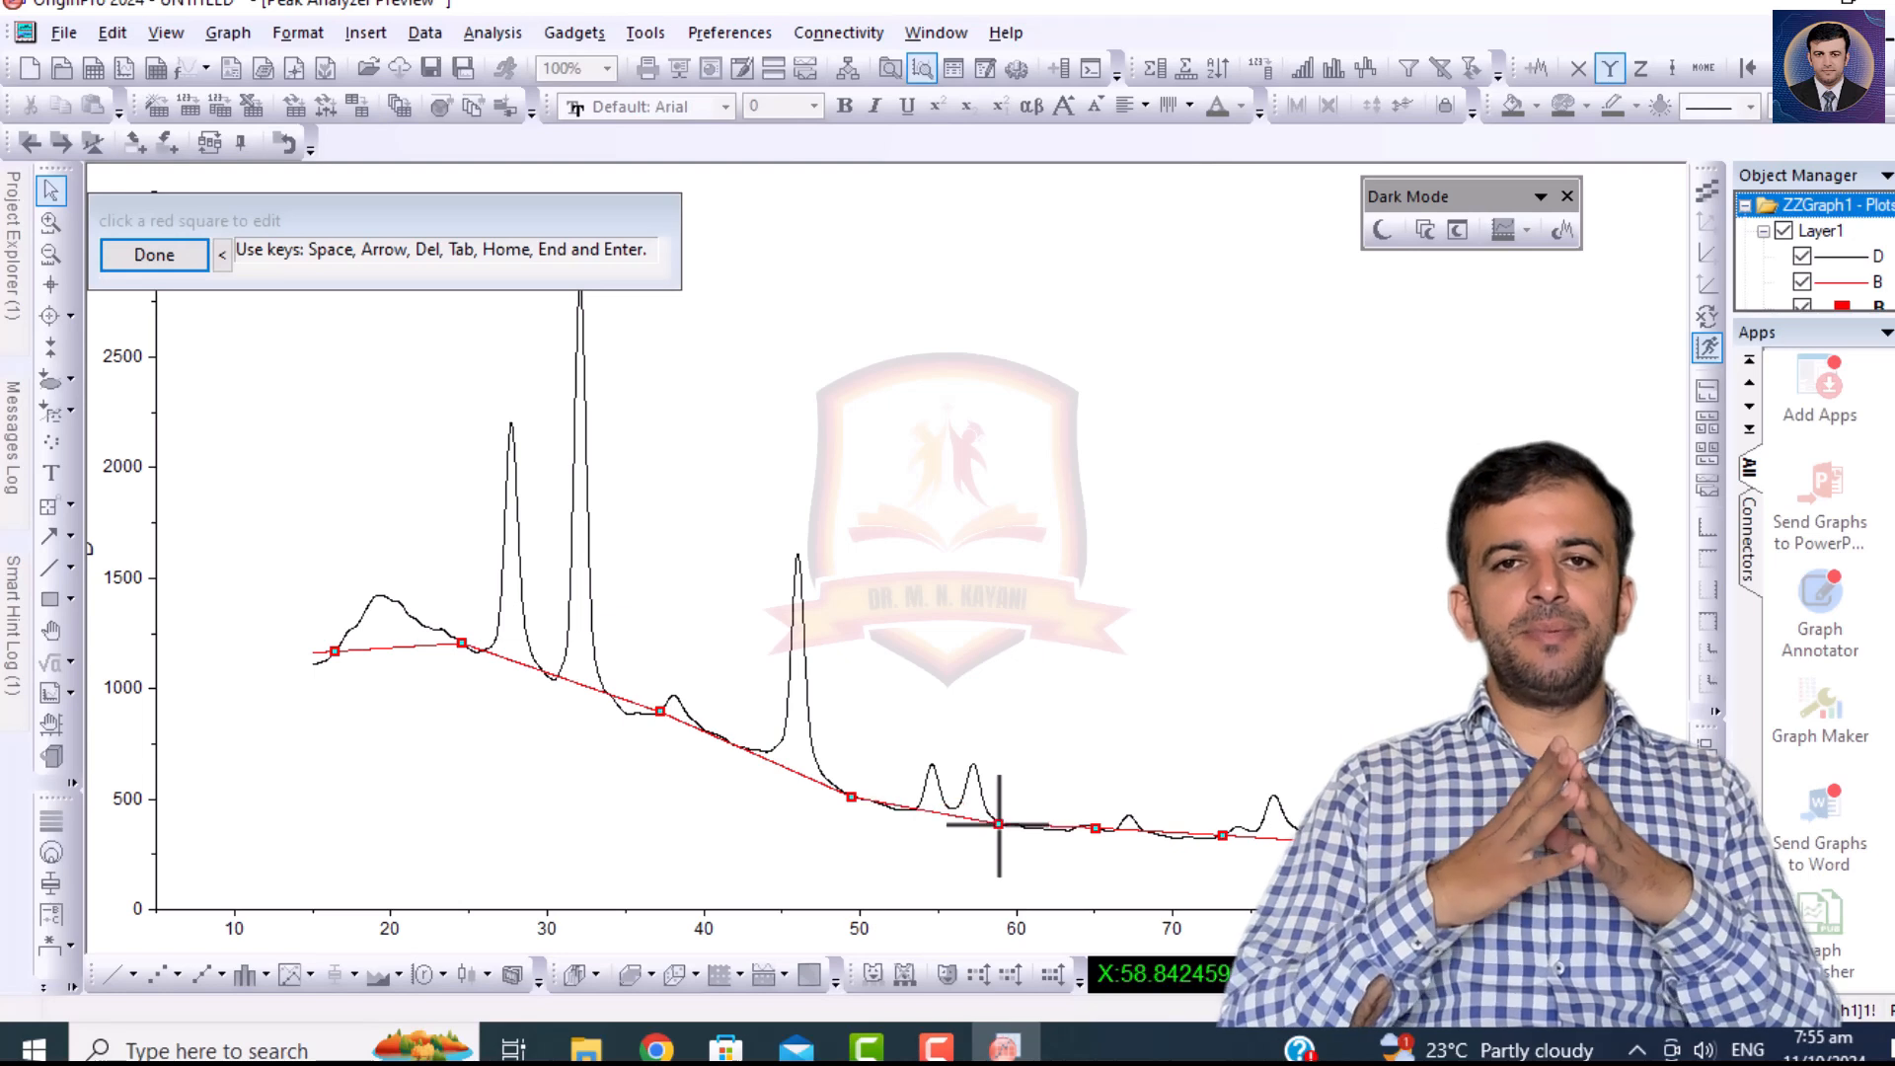
Move the third baseline anchor point to X about 35.3 and the first to X about 19.0, and finish the anchor editing.
left_click(660, 711)
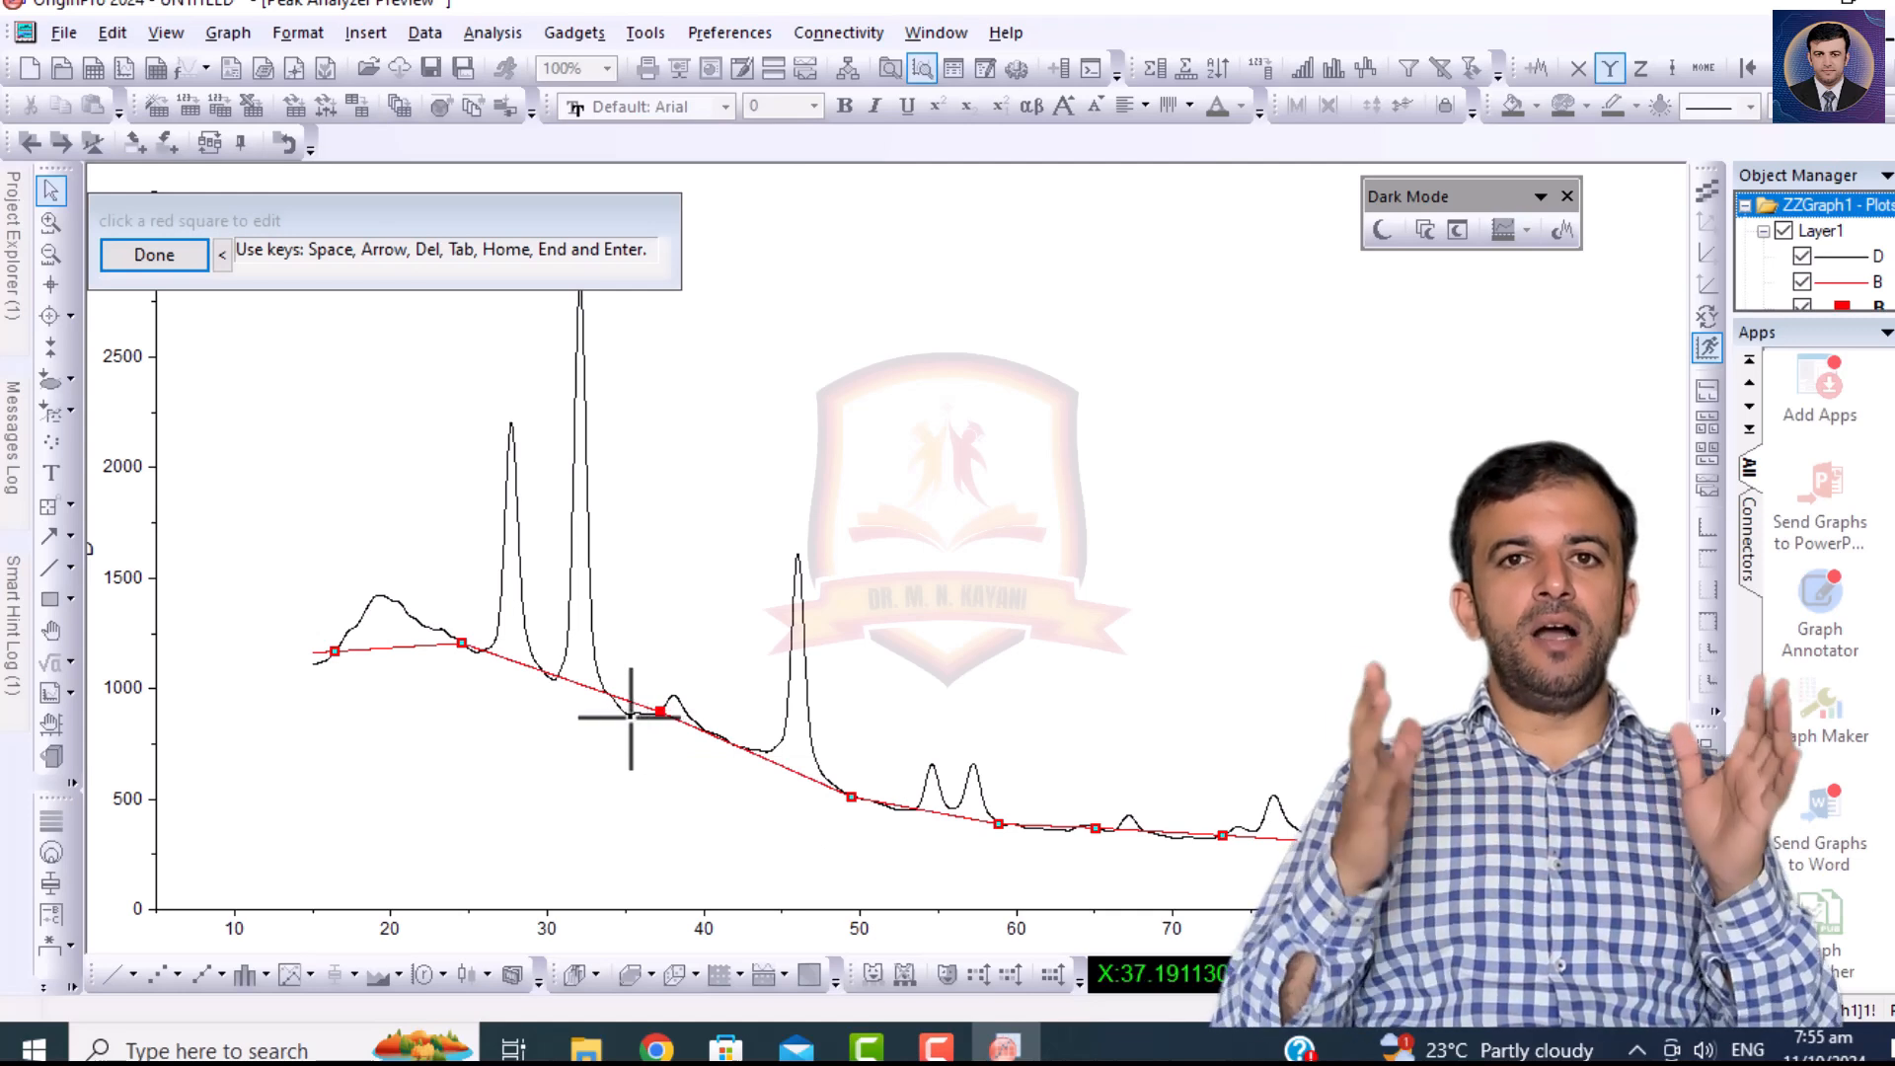
left_click(631, 718)
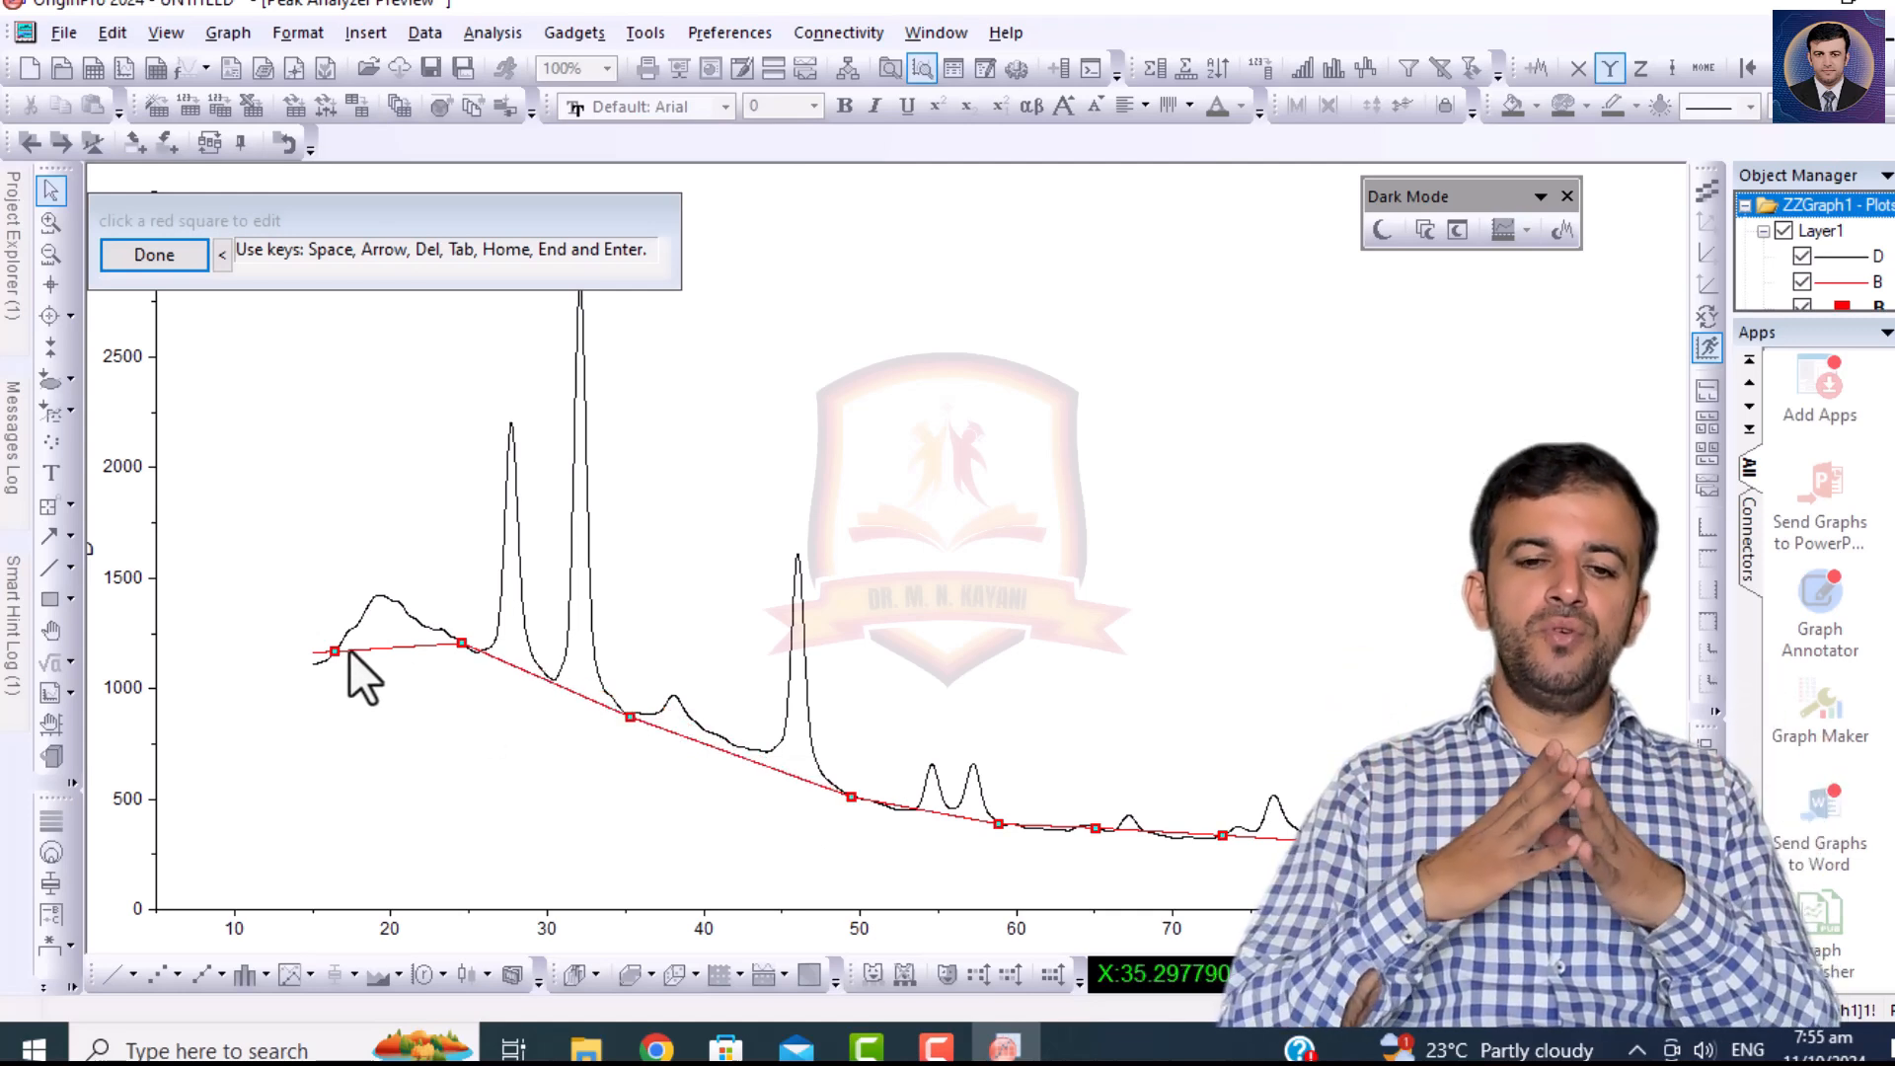
mouse_move(332, 649)
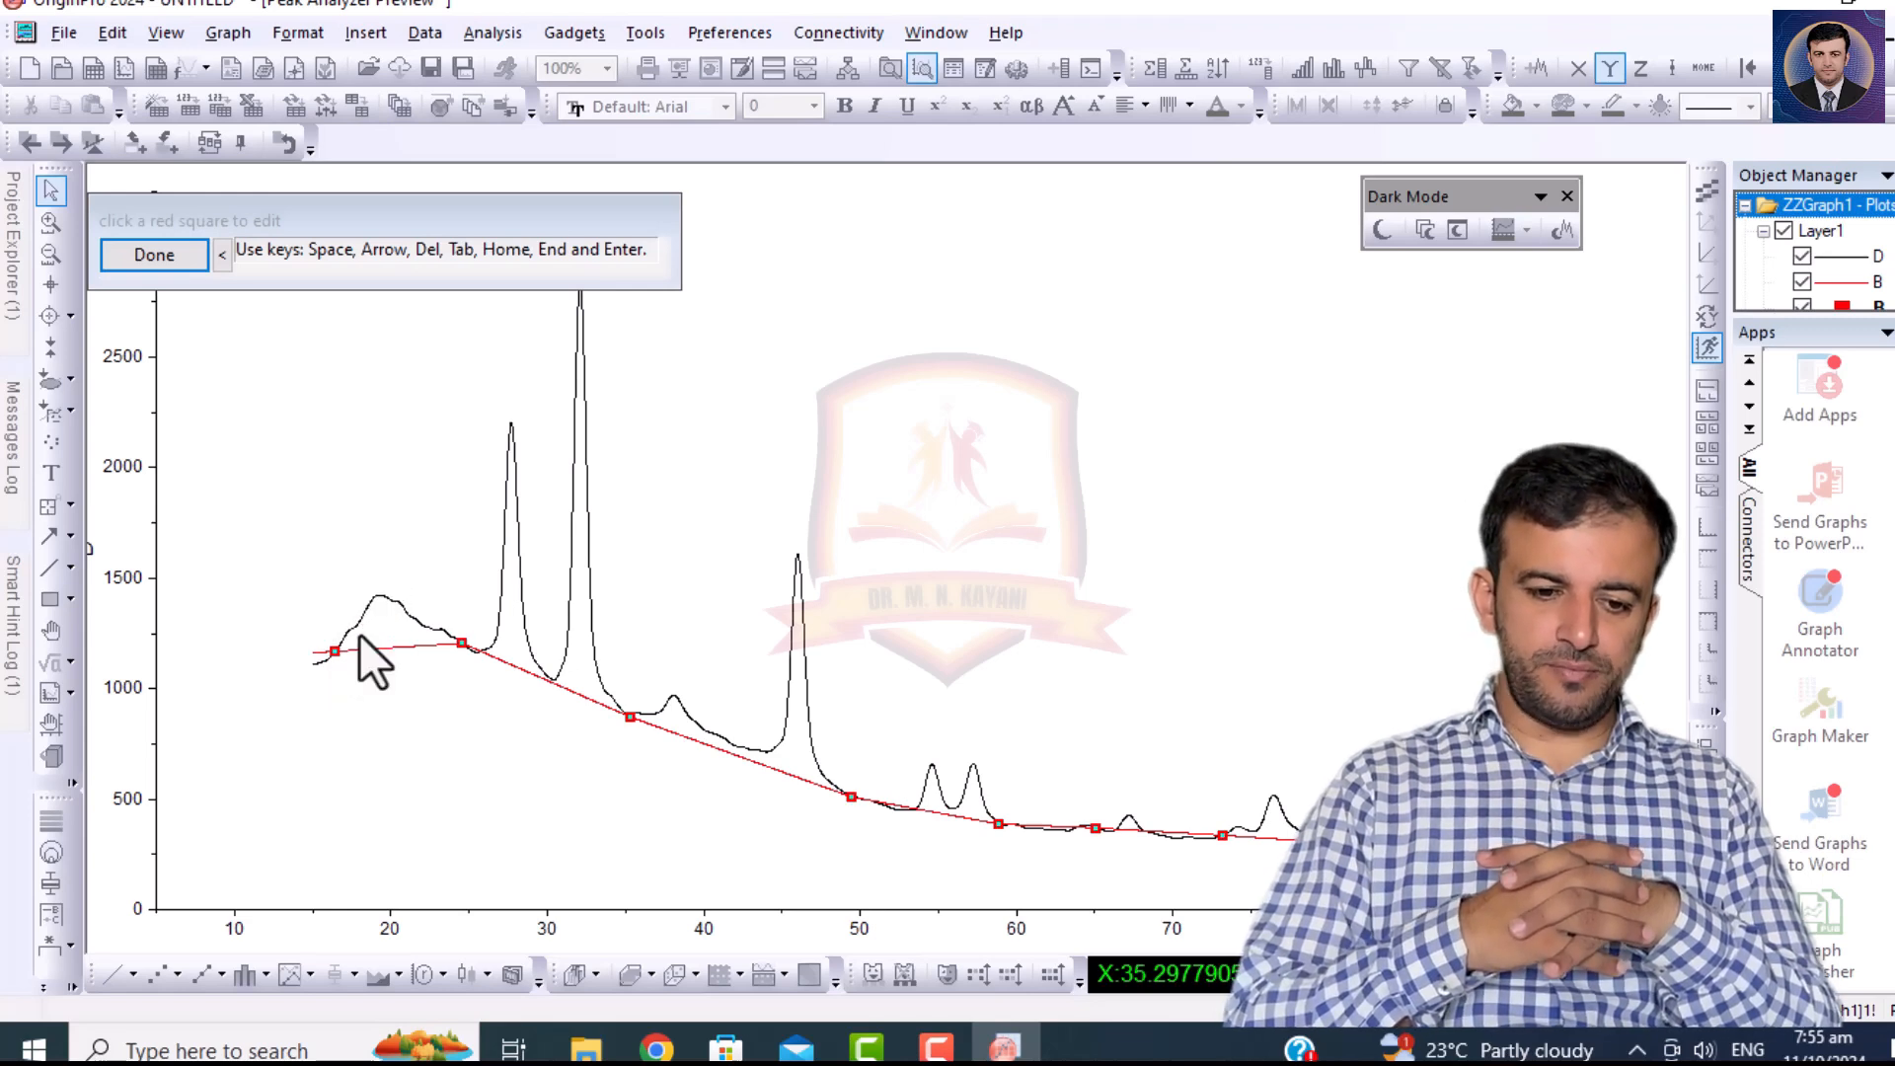
left_click(335, 651)
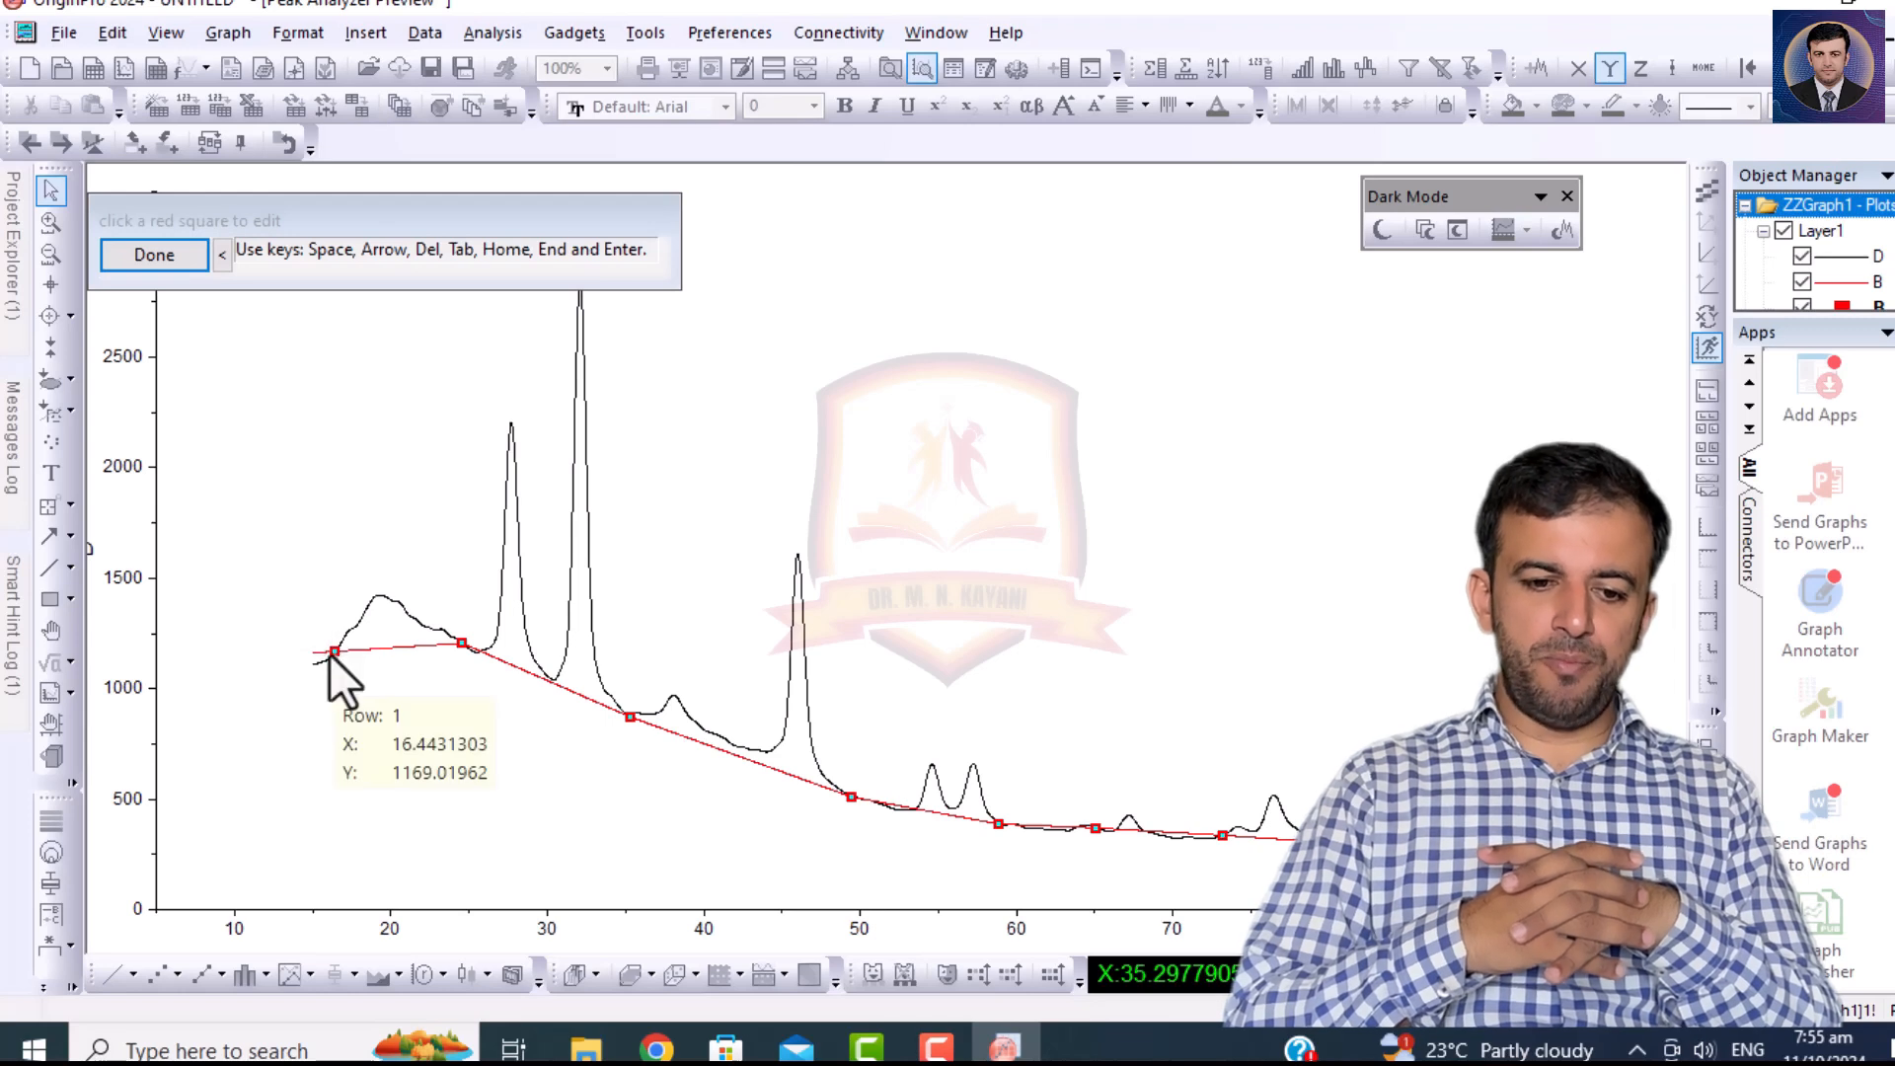
left_click(334, 653)
left_click(375, 600)
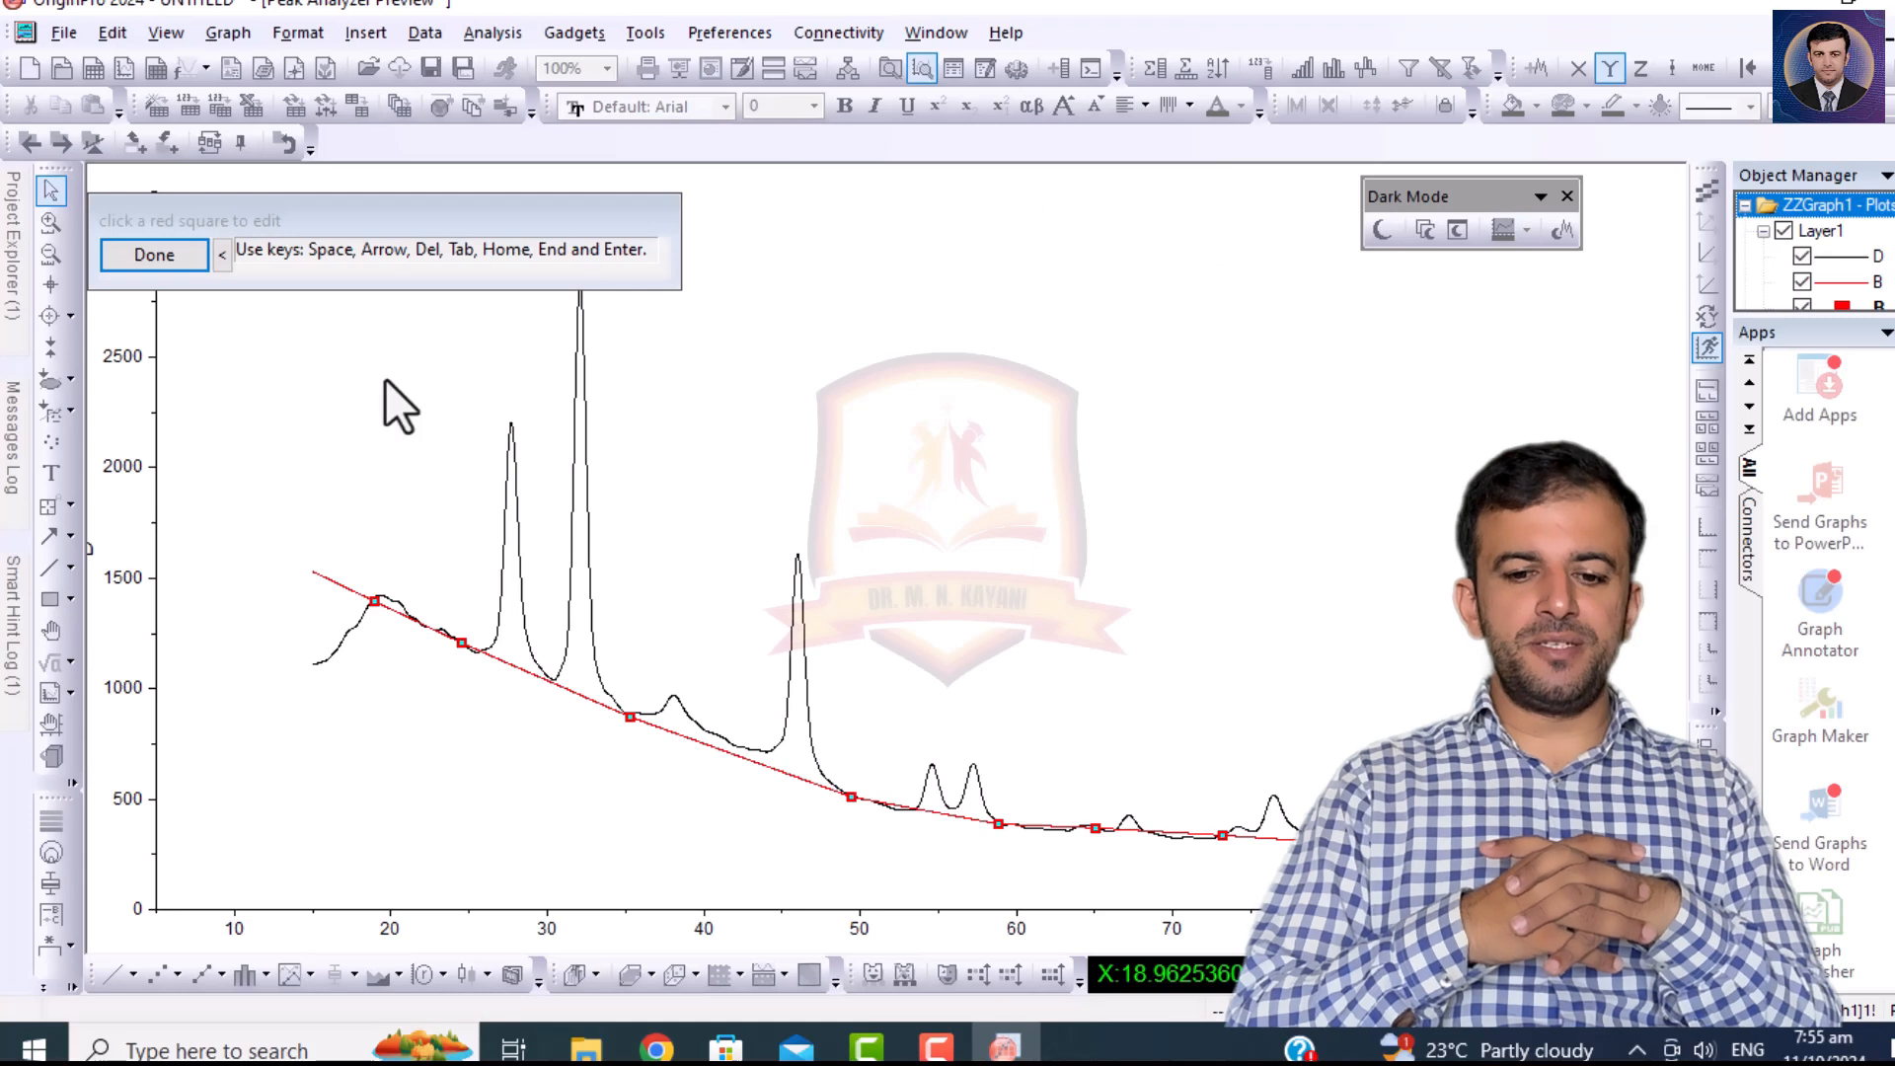
left_click(126, 253)
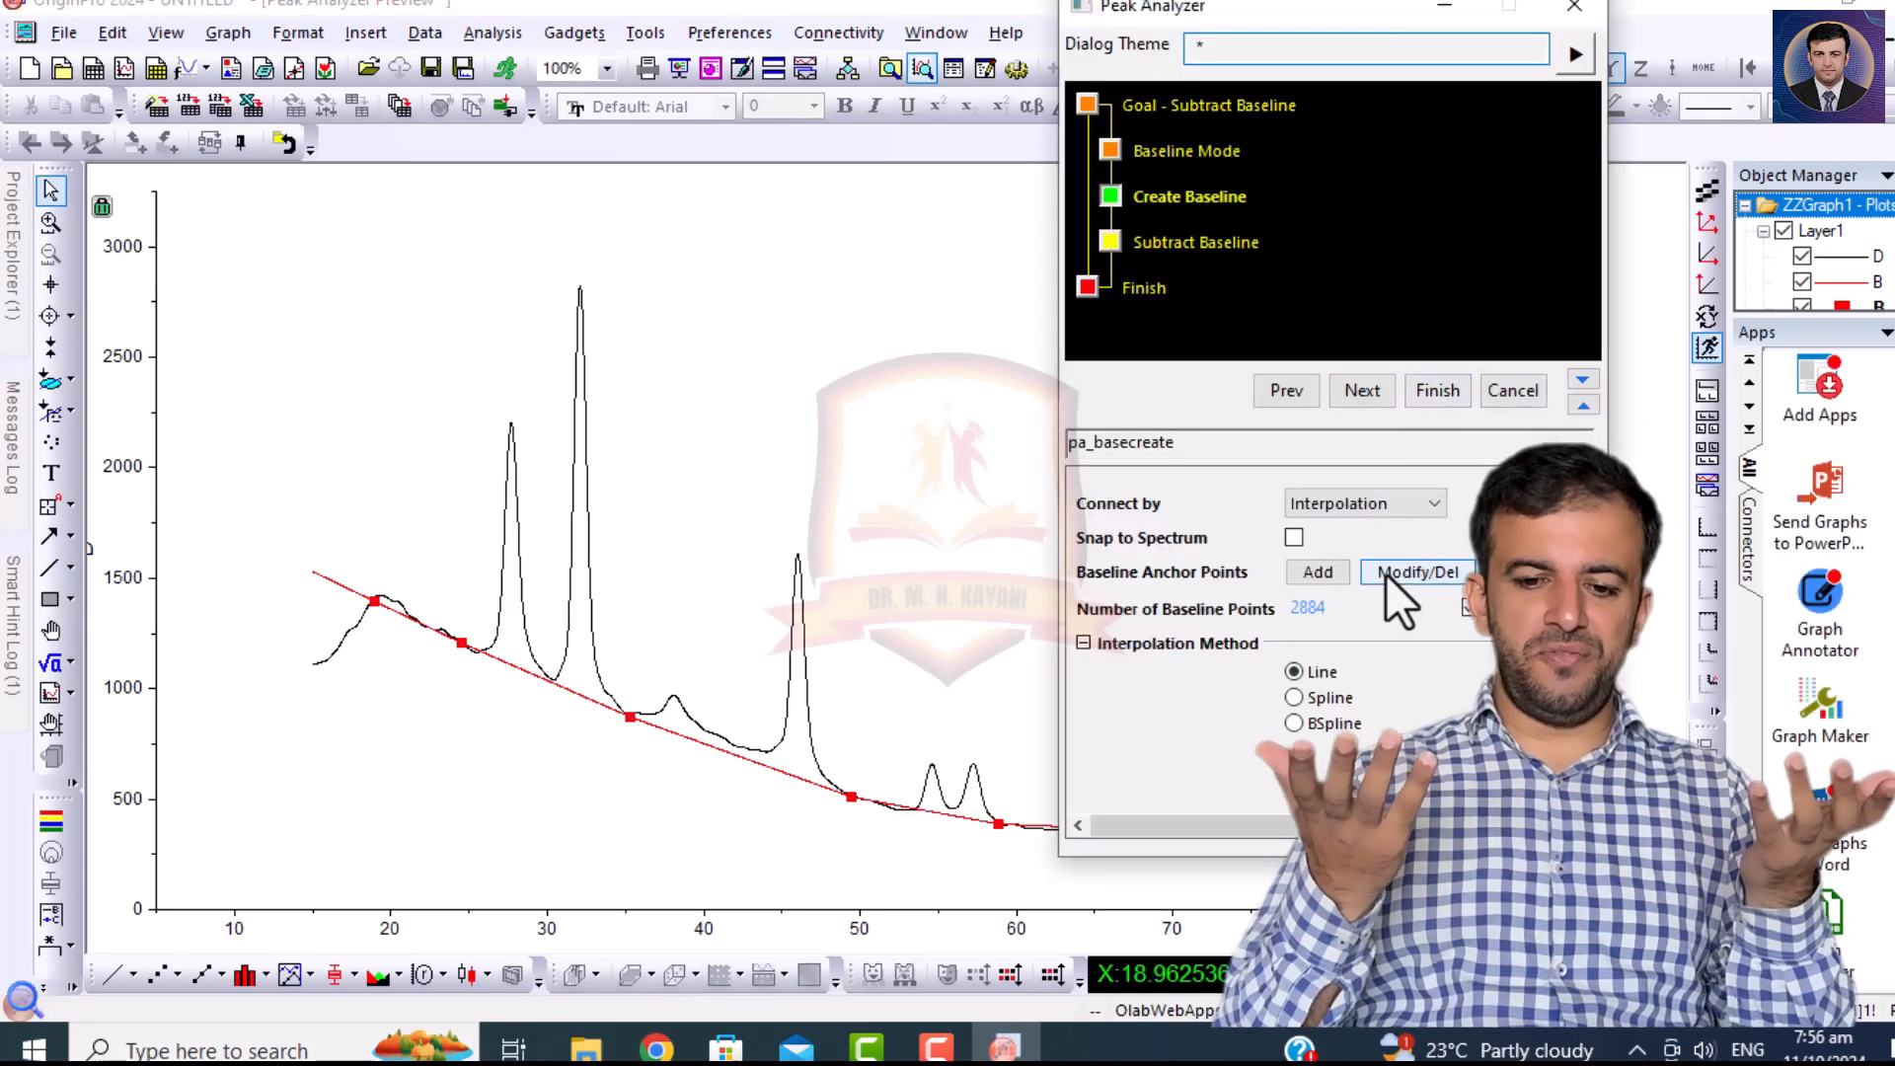
Subtract the created baseline from curve D and complete the peak analysis.
left_click(1370, 387)
left_click(1272, 501)
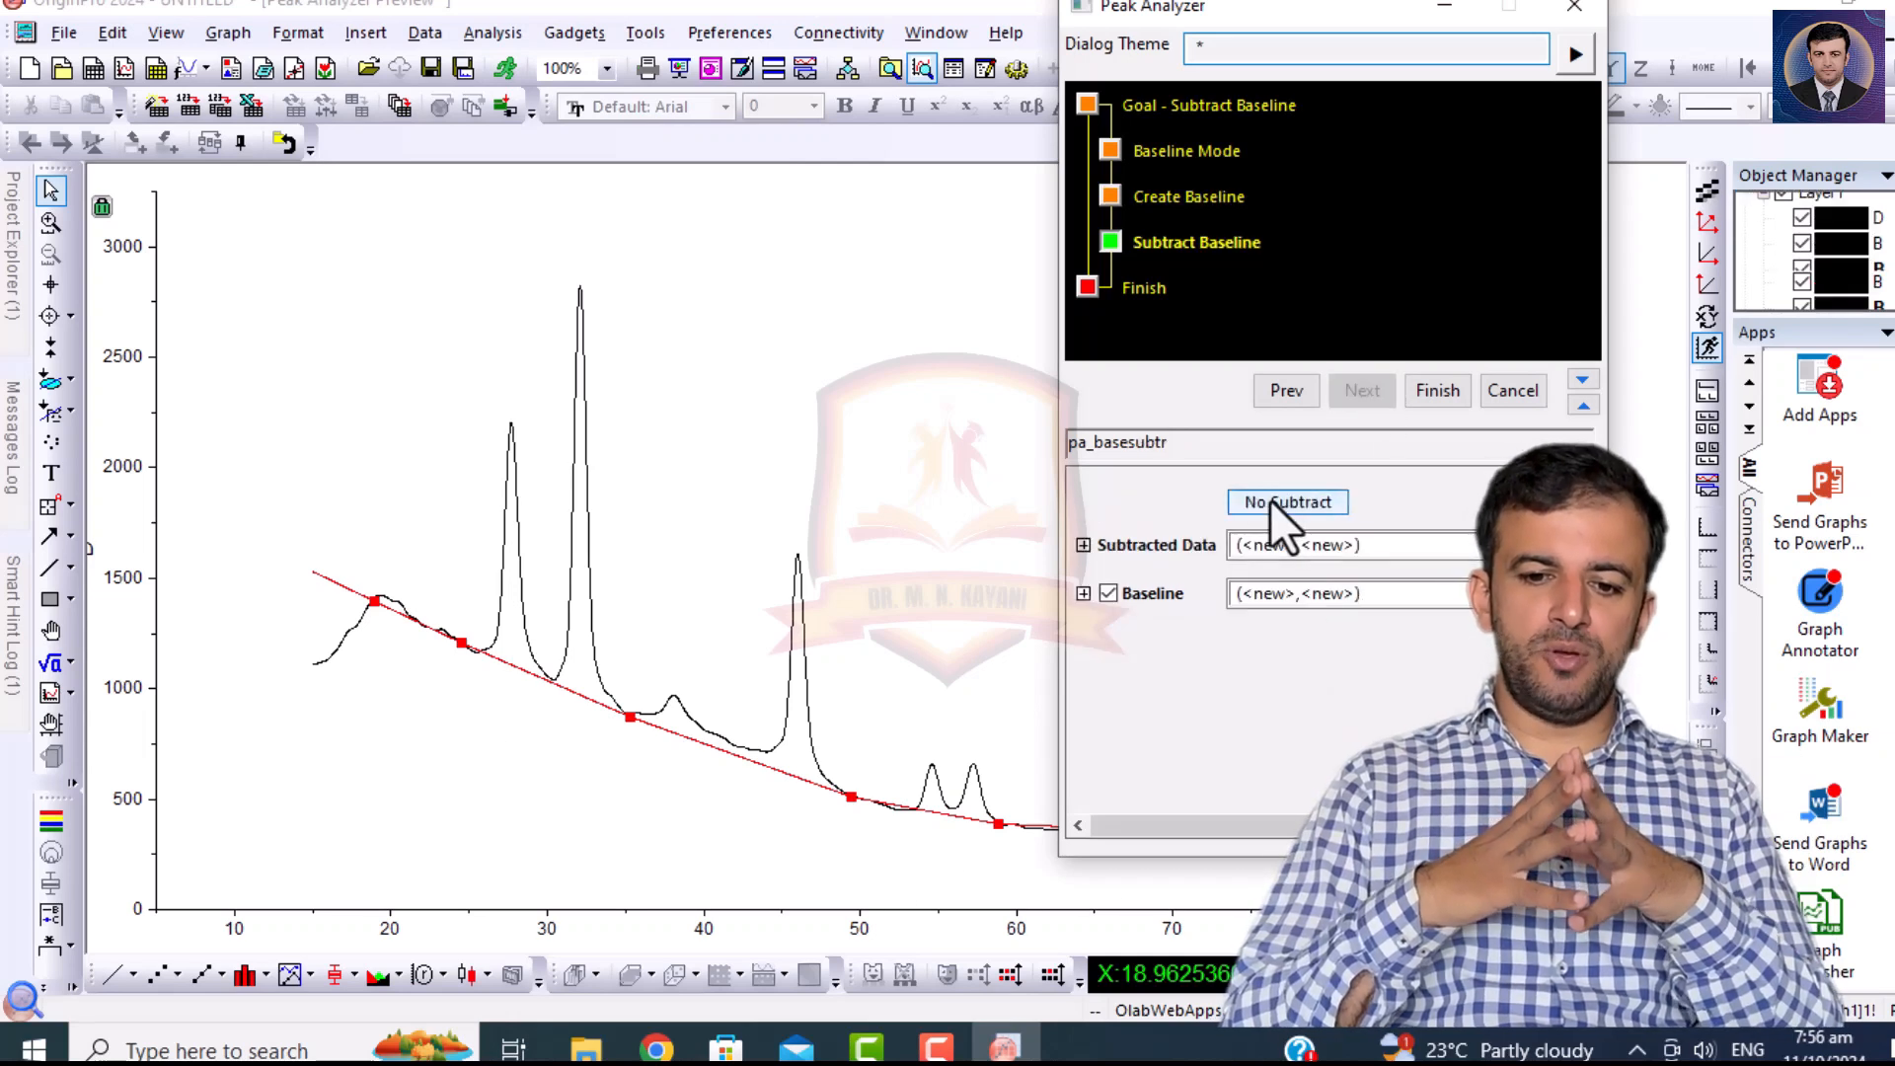
left_click(1436, 390)
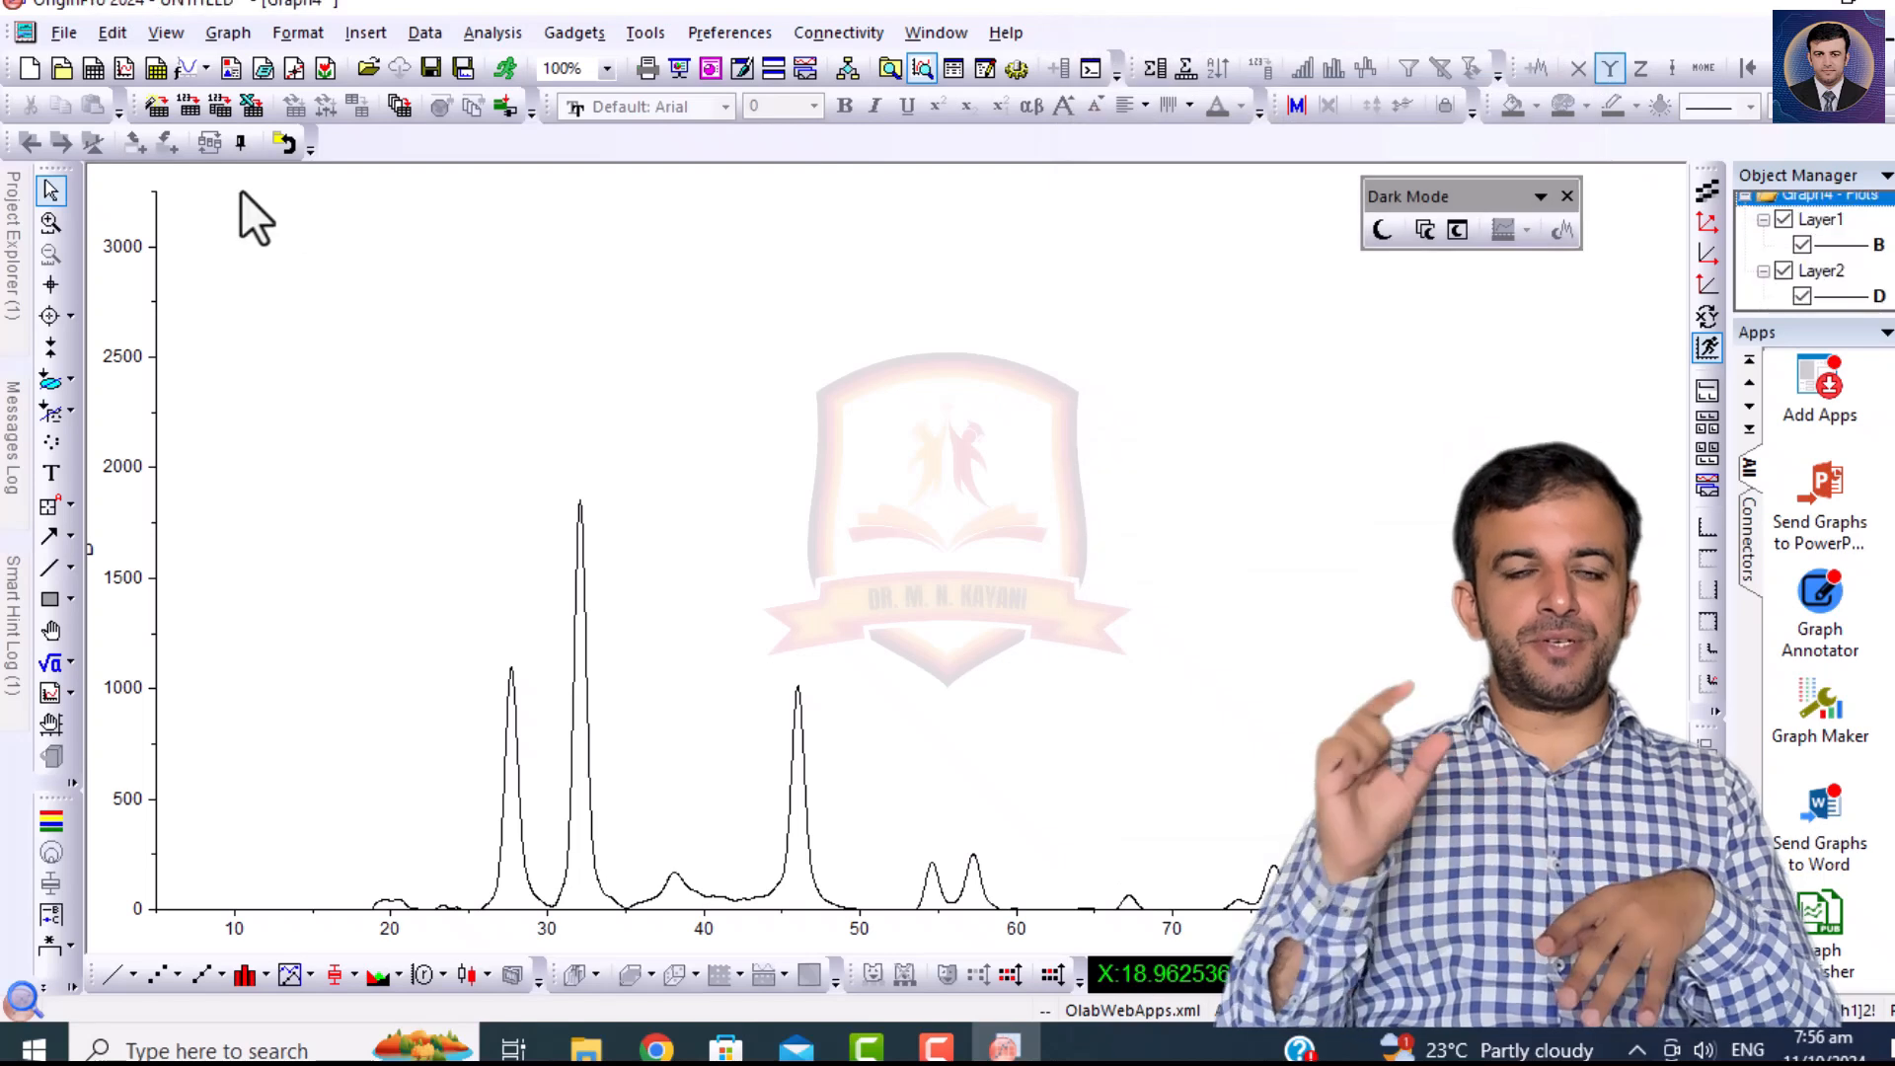
Plot raw column B and baseline-subtracted column F of the PH-V.ASC worksheet as a Horizontal 2 Panel graph.
left_click(11, 242)
double_click(68, 488)
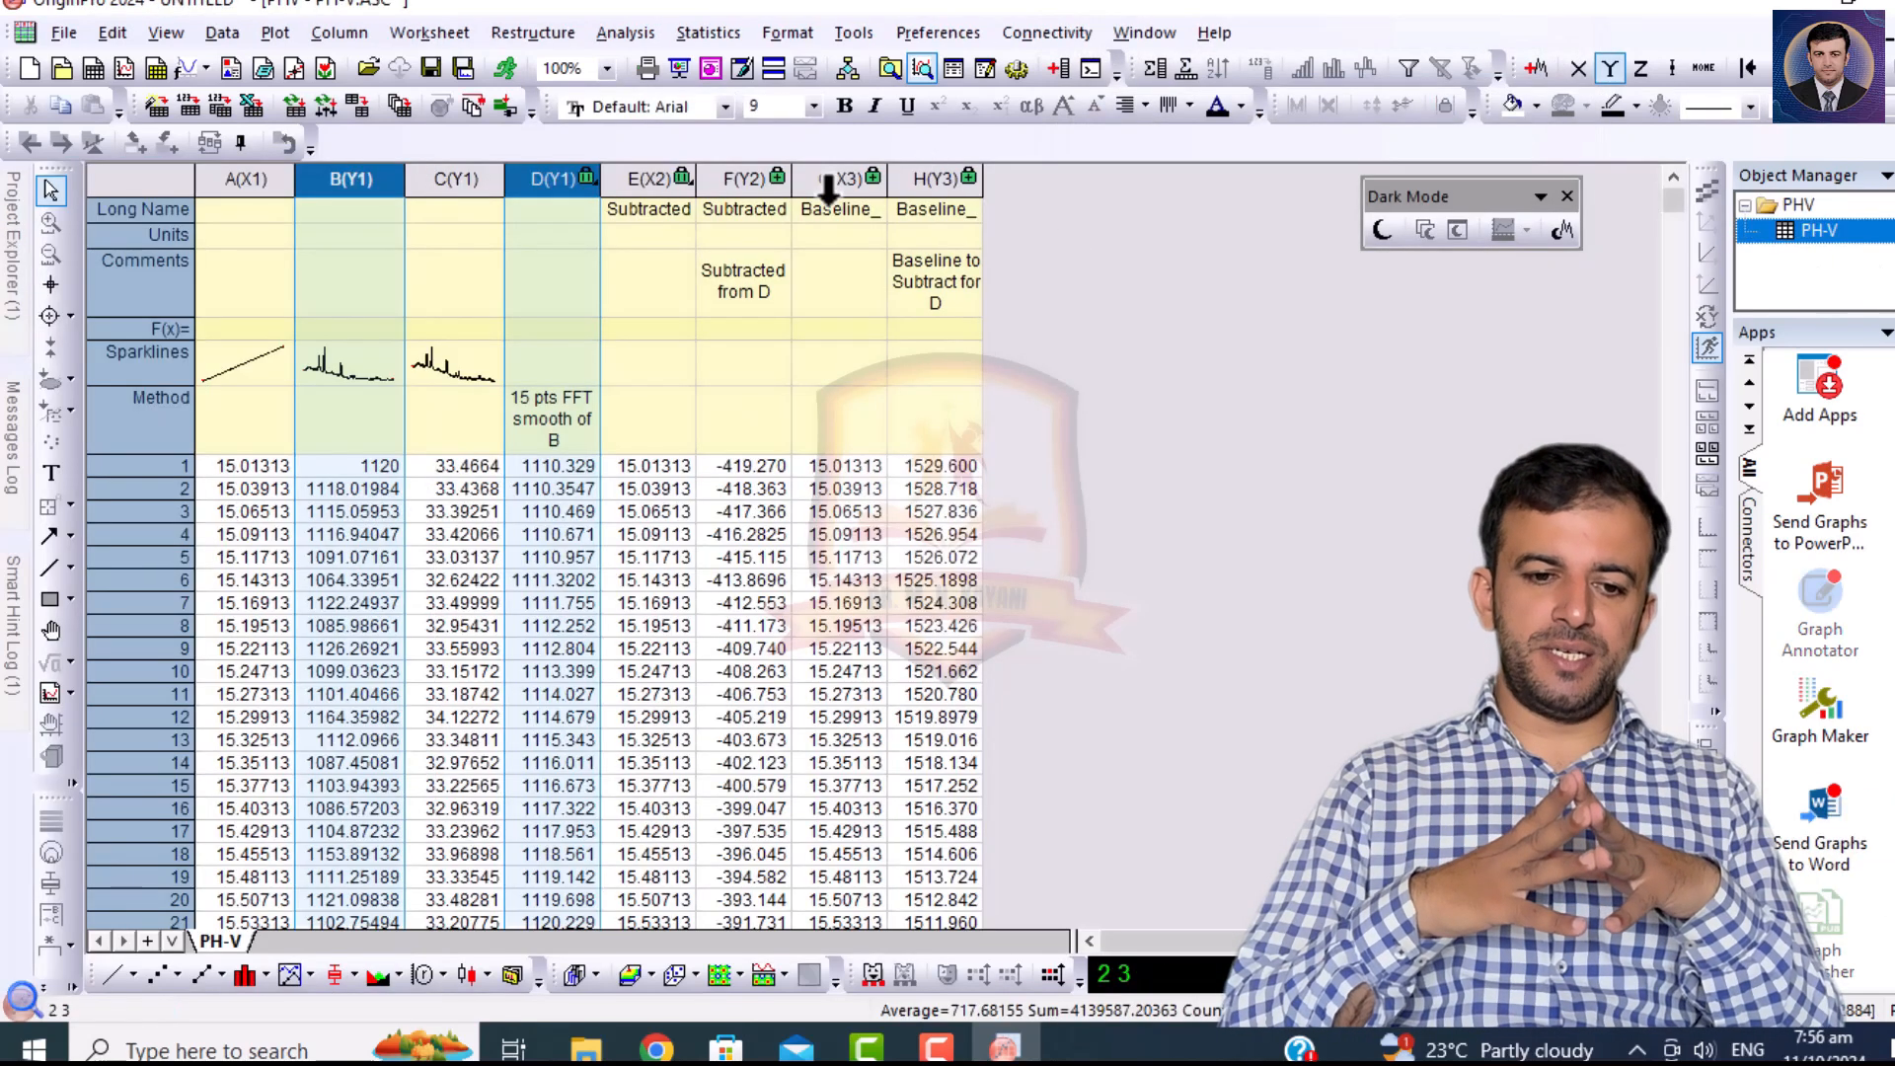
left_click(750, 178)
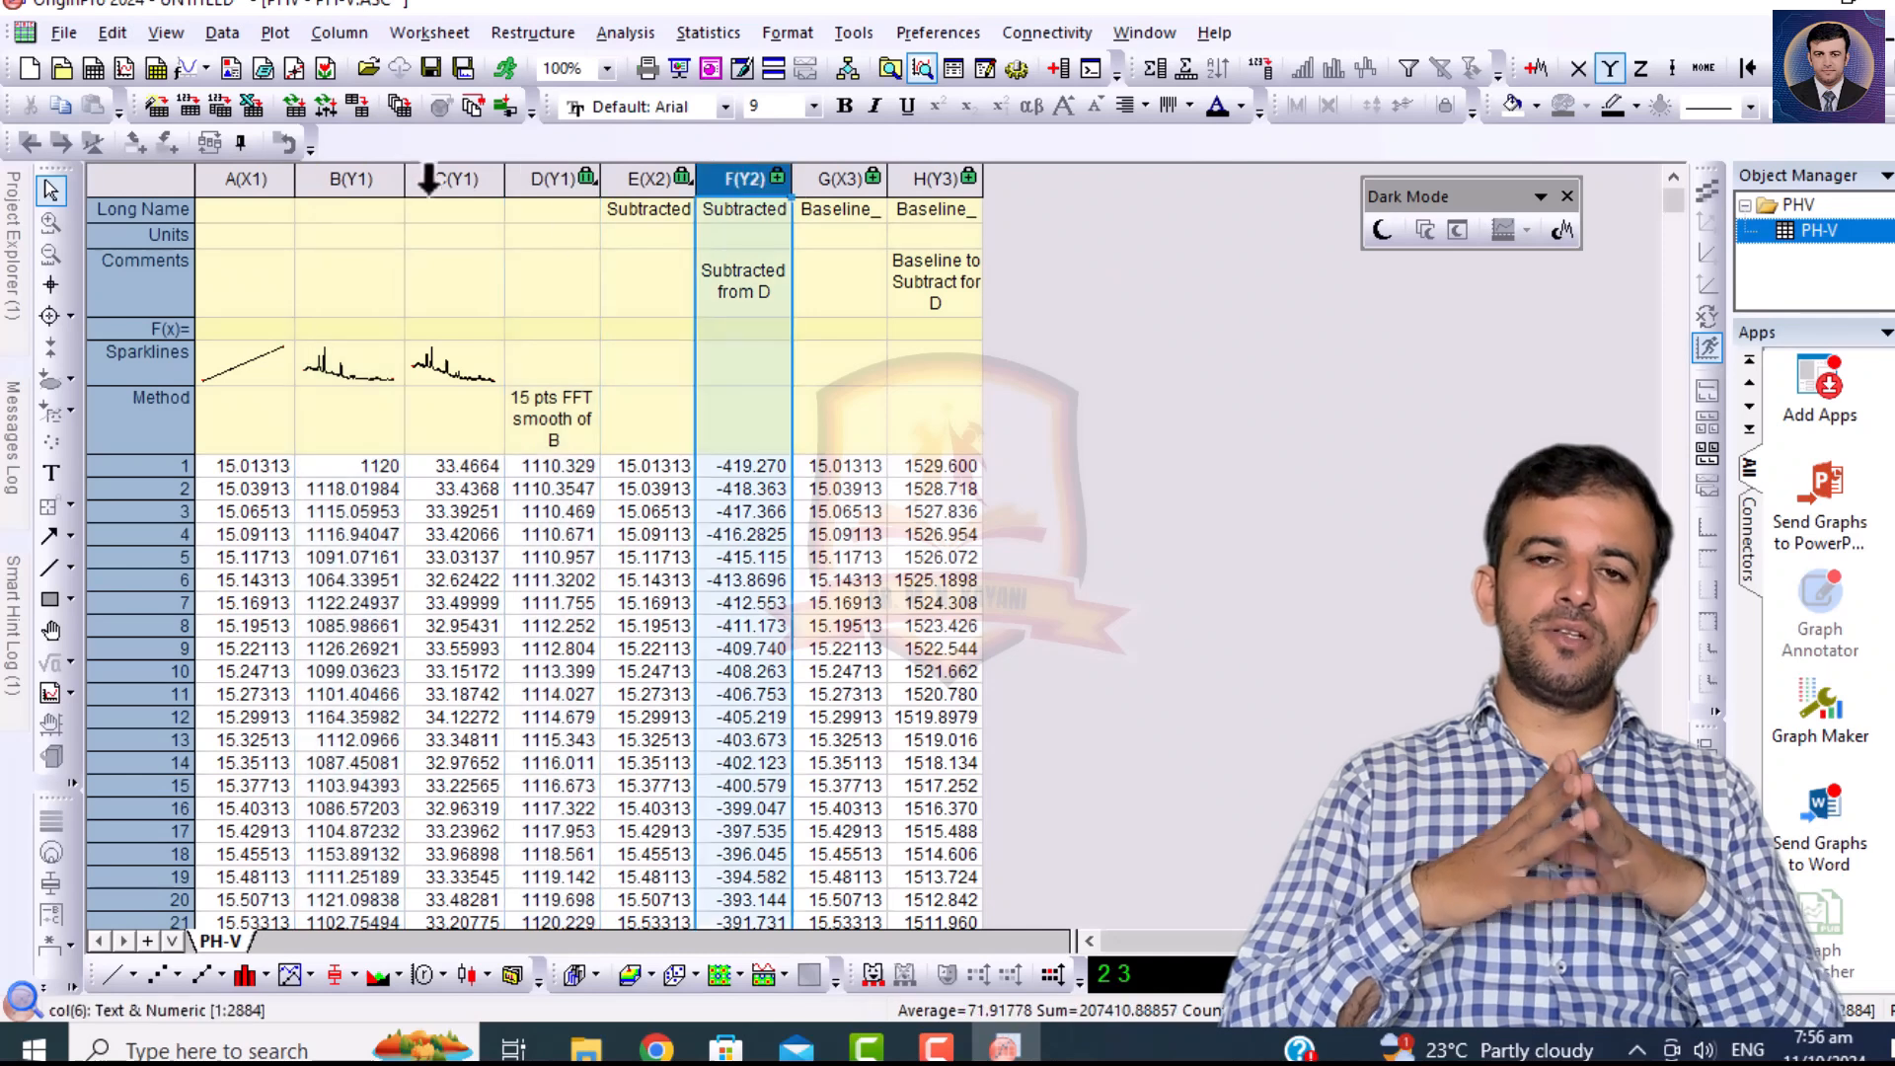
left_click(350, 178, "ctrl")
left_click(272, 31)
left_click(680, 141)
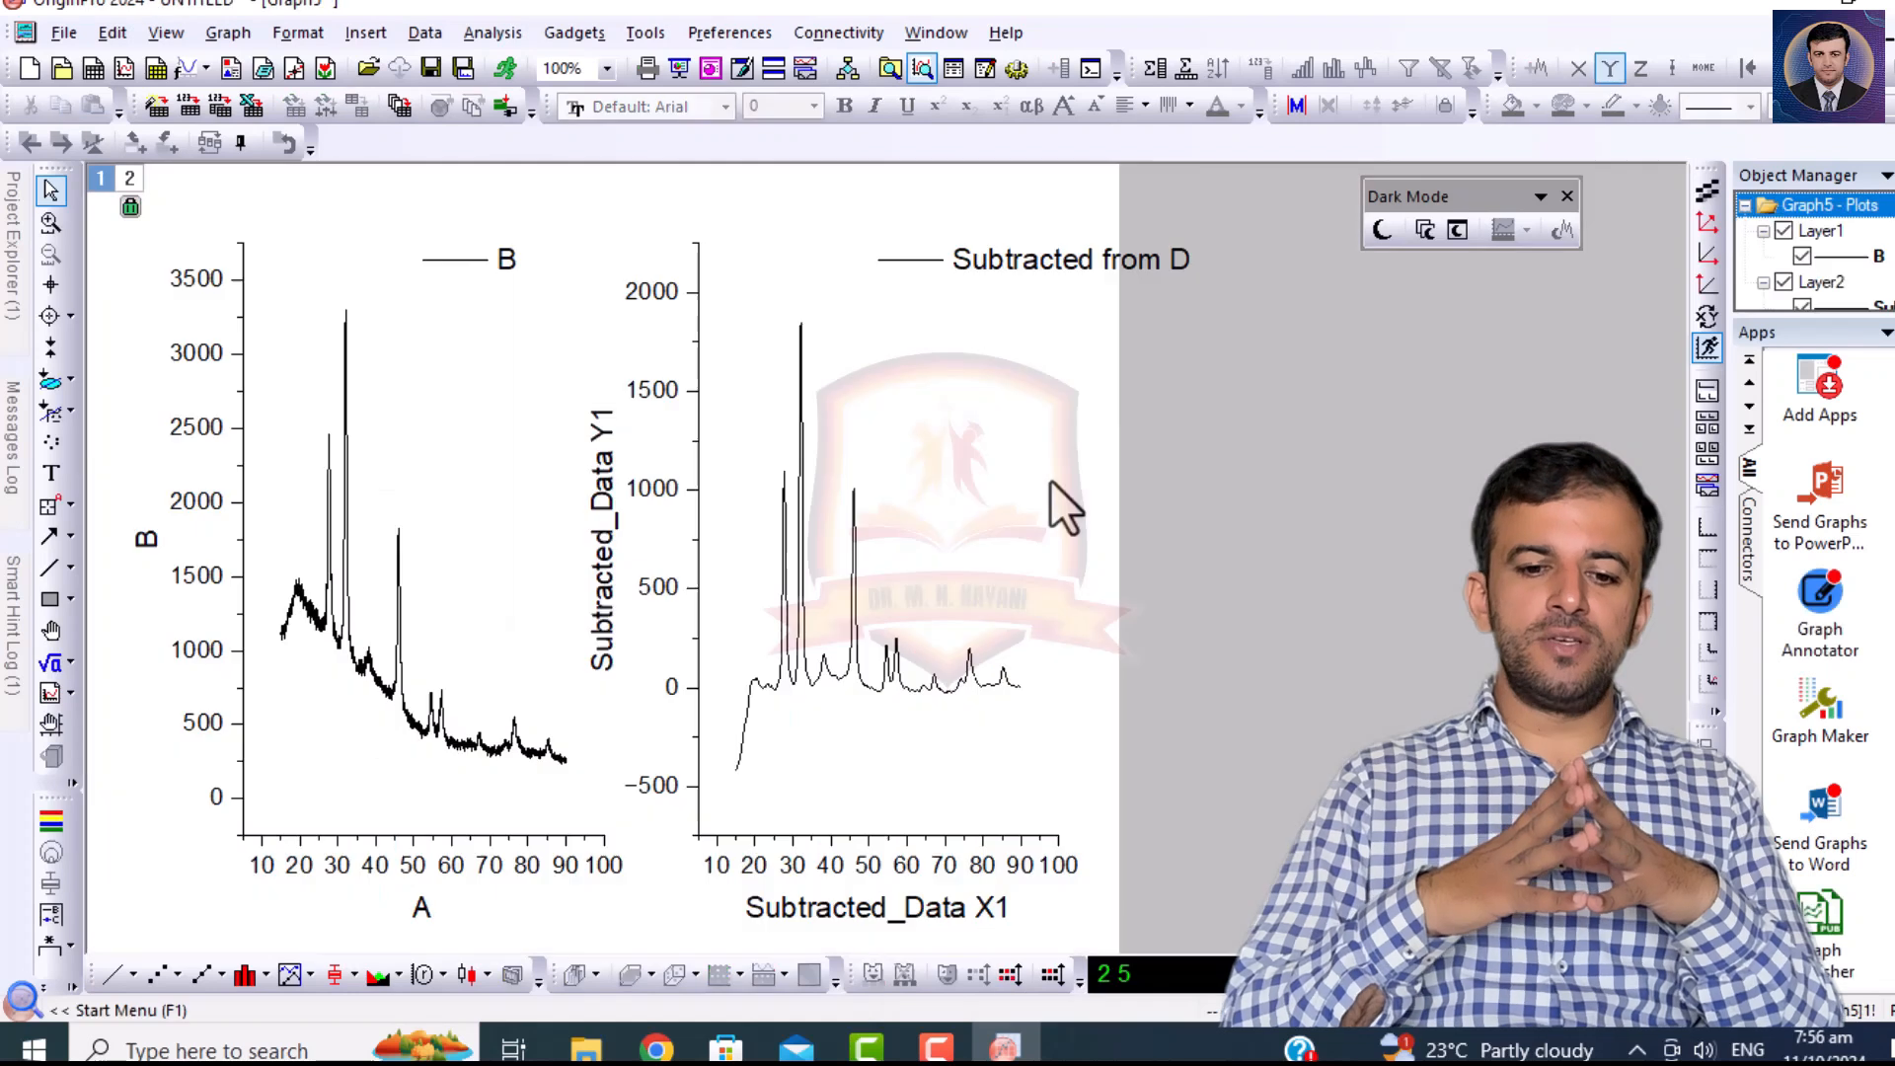
Set the start of the Y axis scale in the baseline-subtracted panel to 0.
left_click(699, 671)
double_click(698, 669)
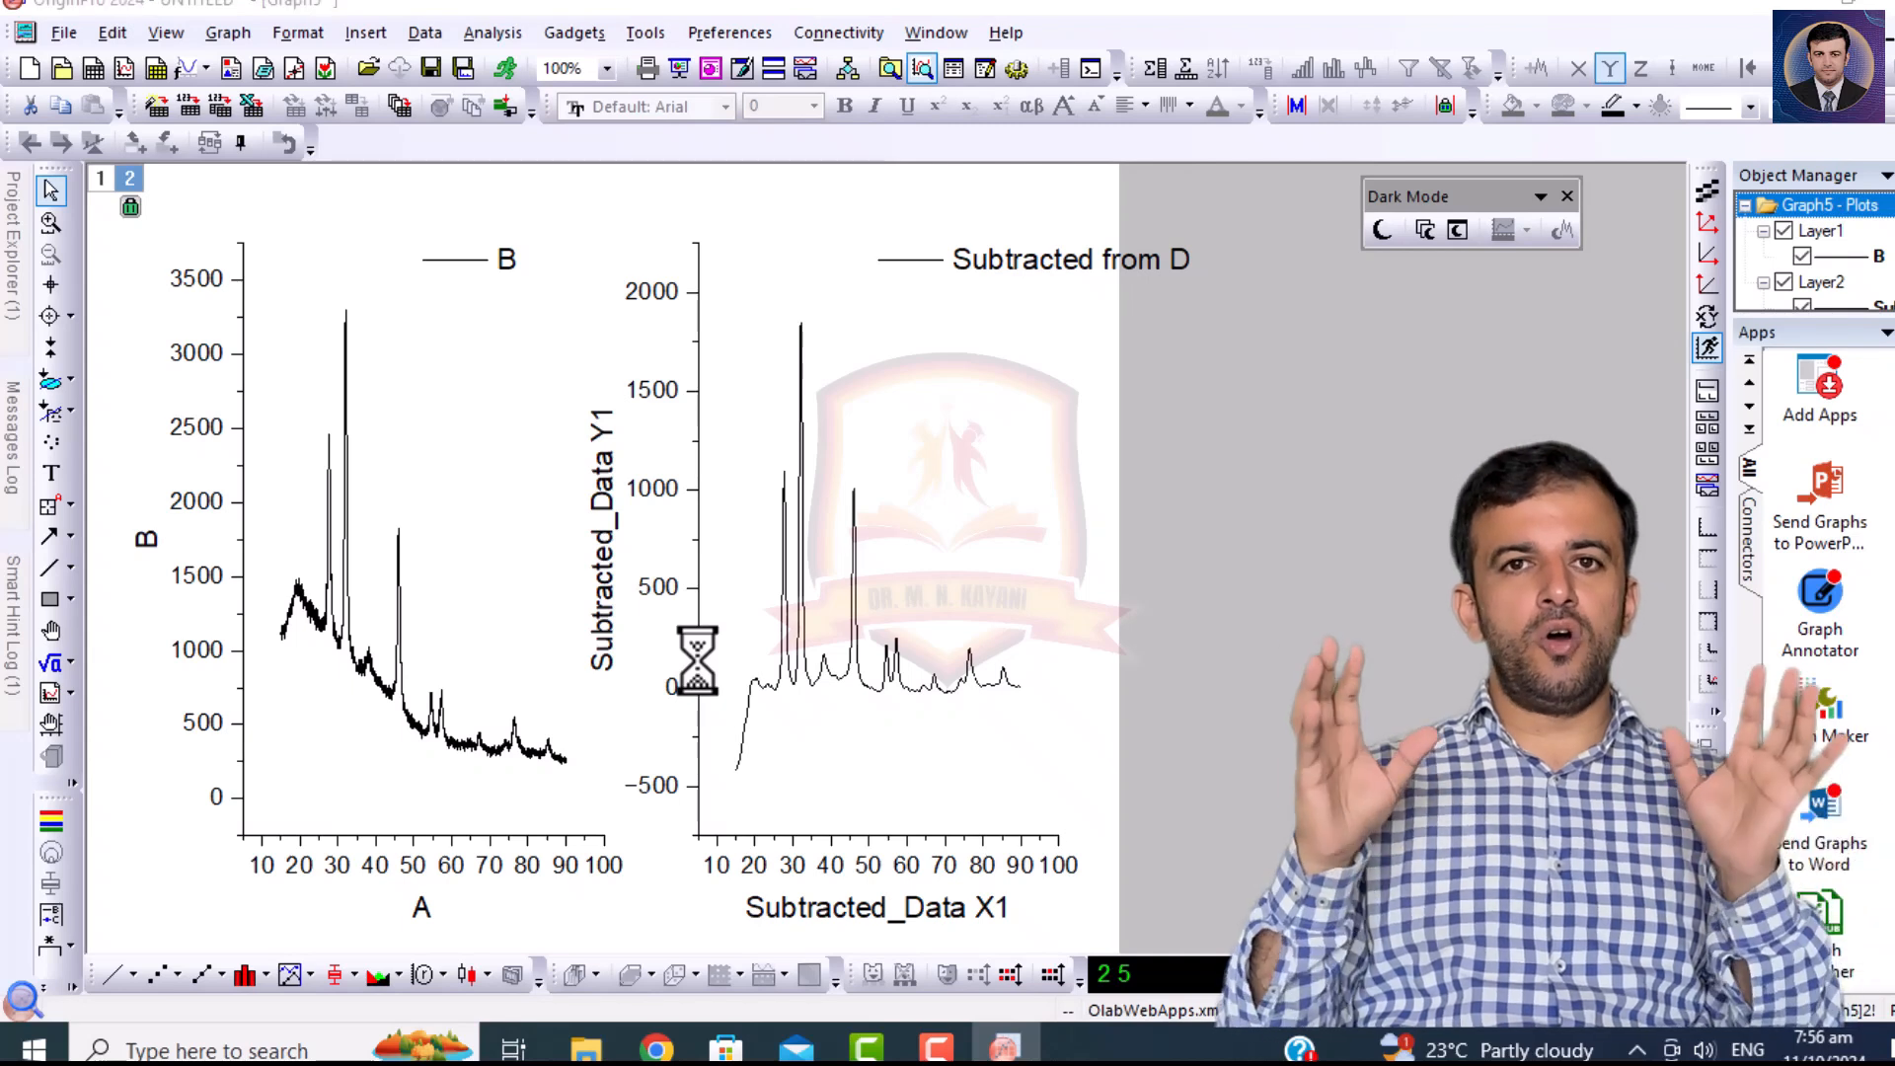
type("0")
key("Return")
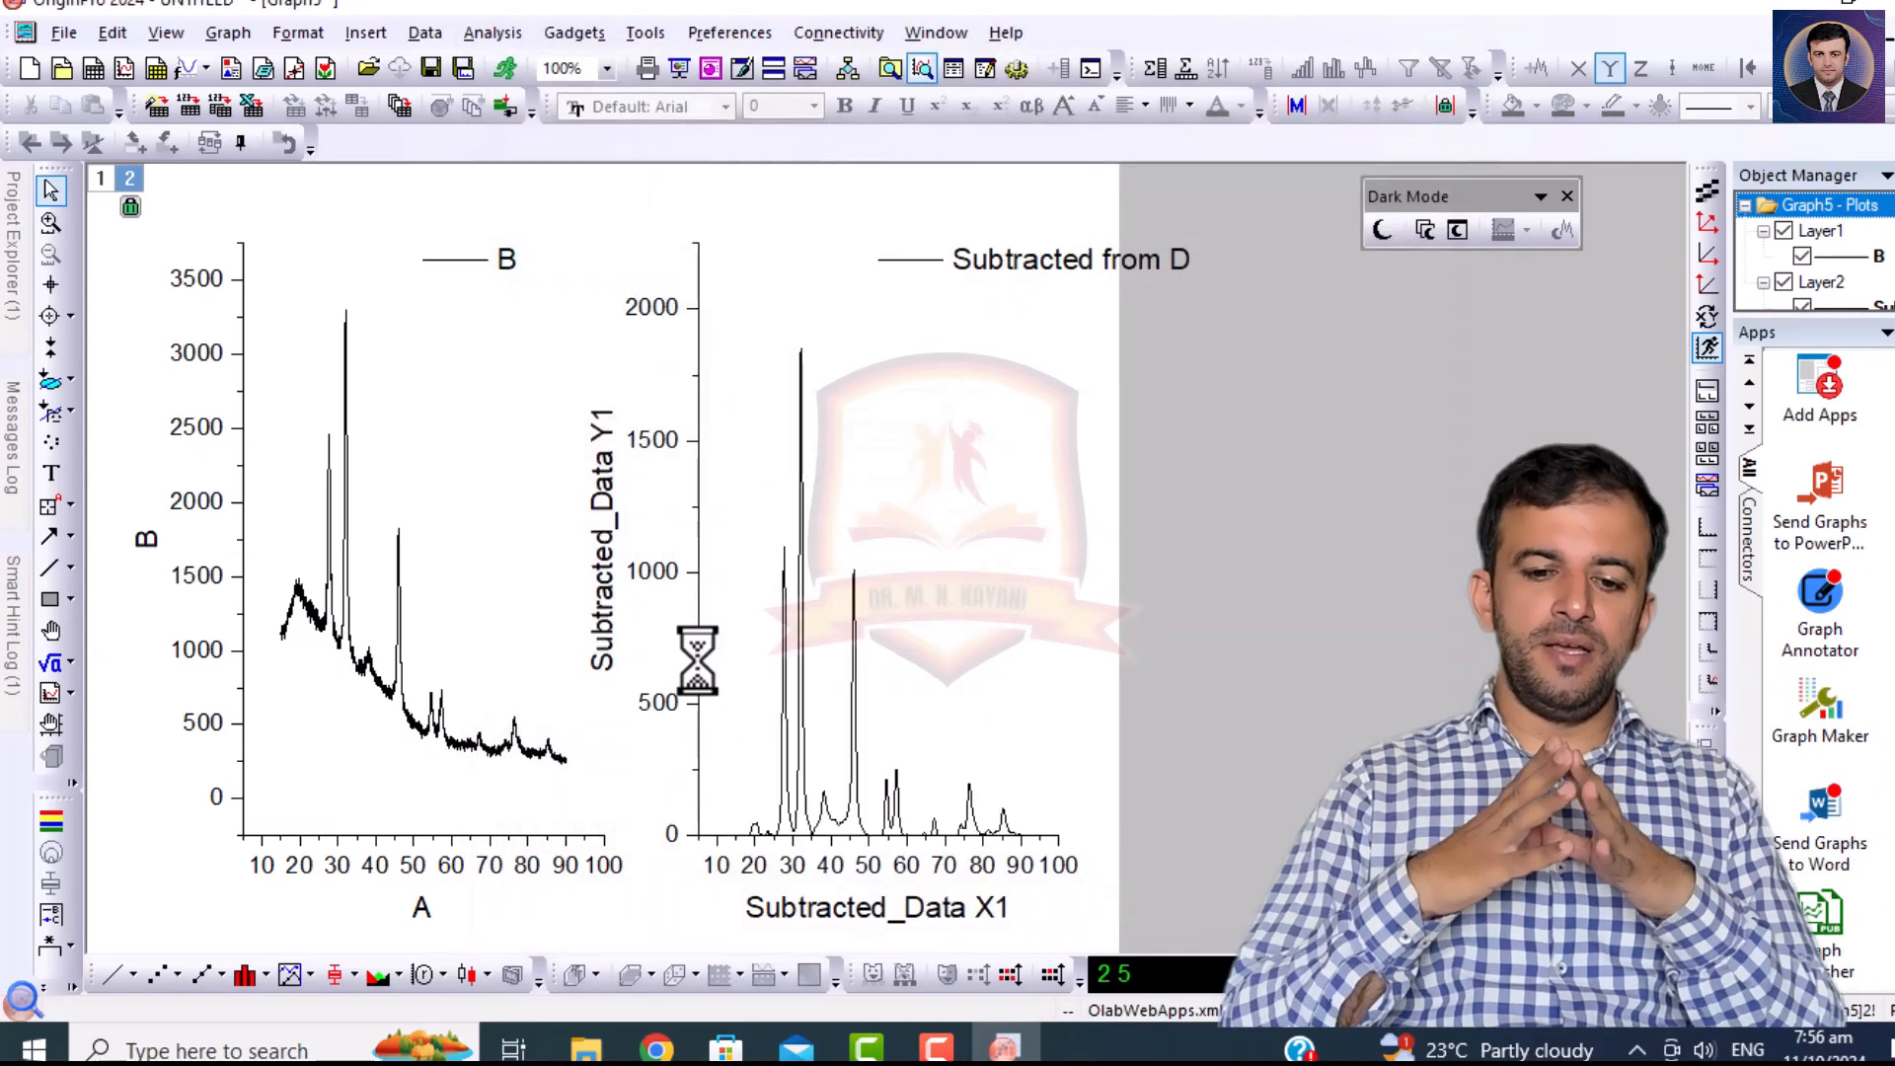